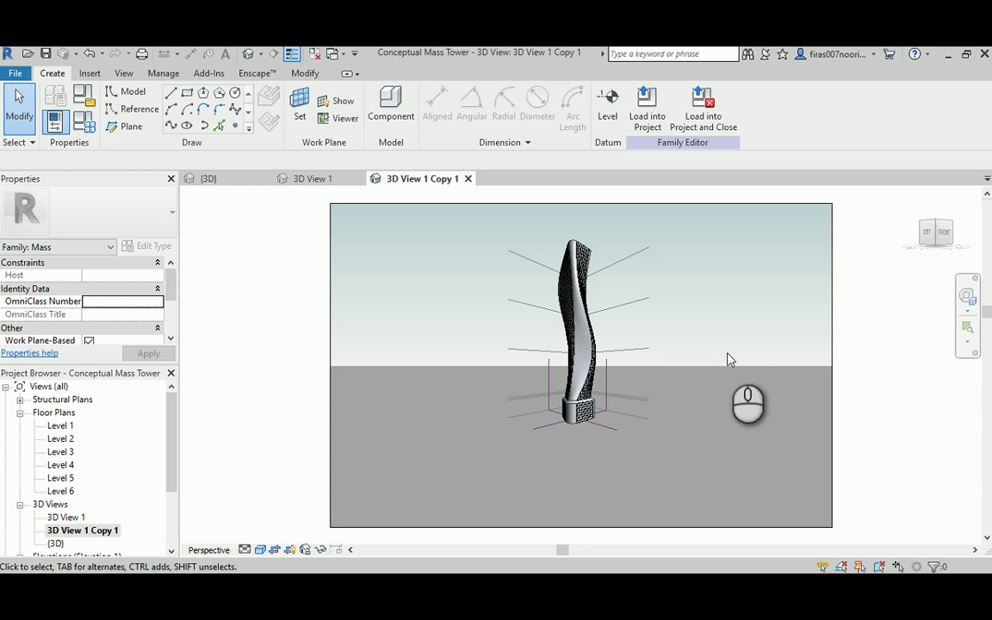
# Inspect the tower base's divided surface, keep its Triangle (bent) pattern, then deselect it
pyautogui.scroll(5, 612, 321)
pyautogui.moveTo(573, 357); pyautogui.dragTo(530, 220, button='middle')
pyautogui.scroll(4, 573, 412)
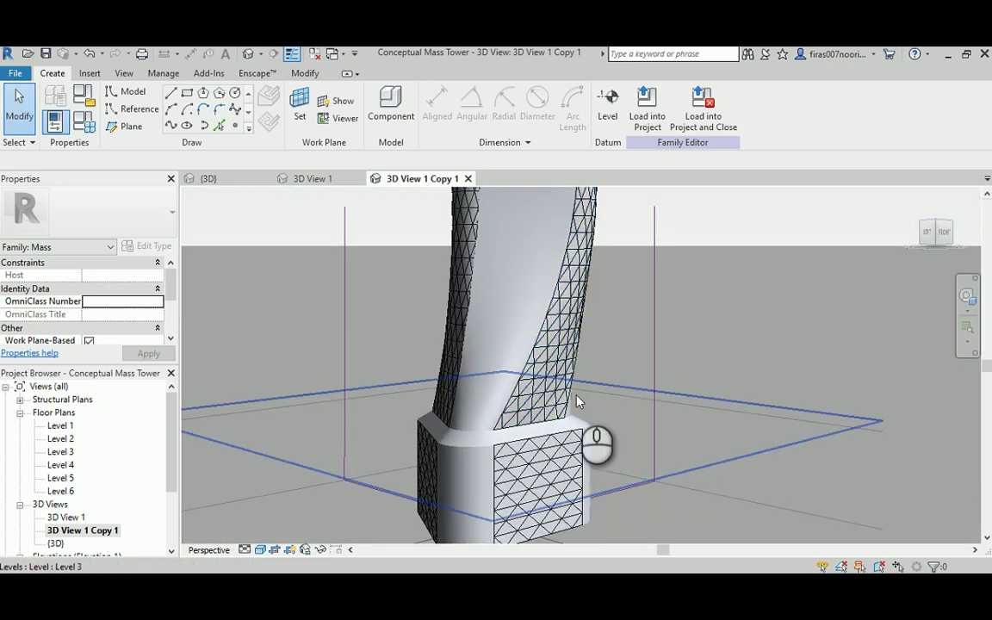
pyautogui.keyDown('shift'); pyautogui.moveTo(577, 401); pyautogui.dragTo(525, 440, button='middle'); pyautogui.keyUp('shift')
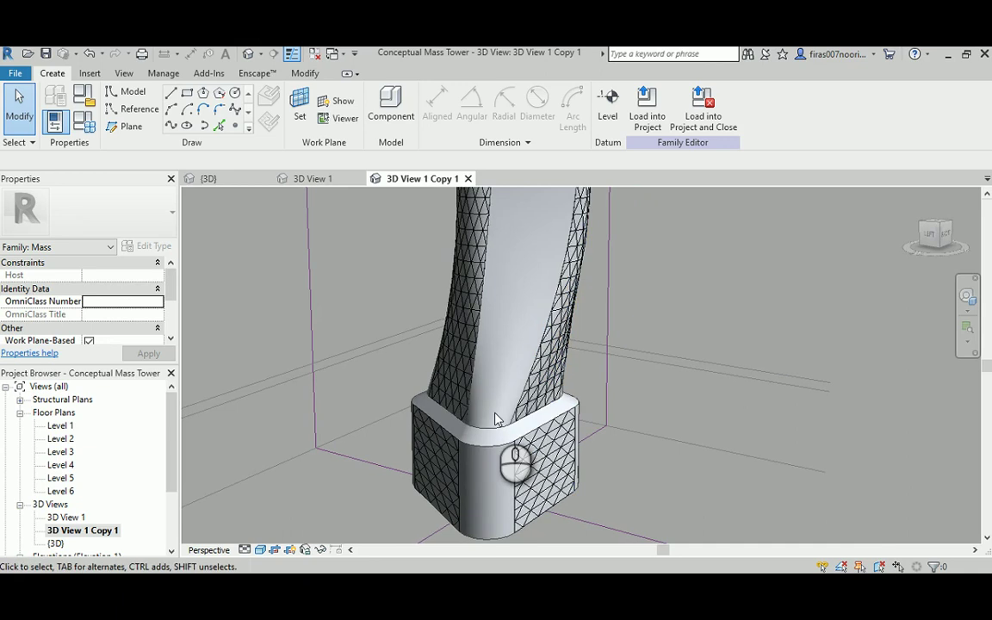
pyautogui.keyDown('shift'); pyautogui.moveTo(476, 401); pyautogui.dragTo(457, 379, button='middle'); pyautogui.keyUp('shift')
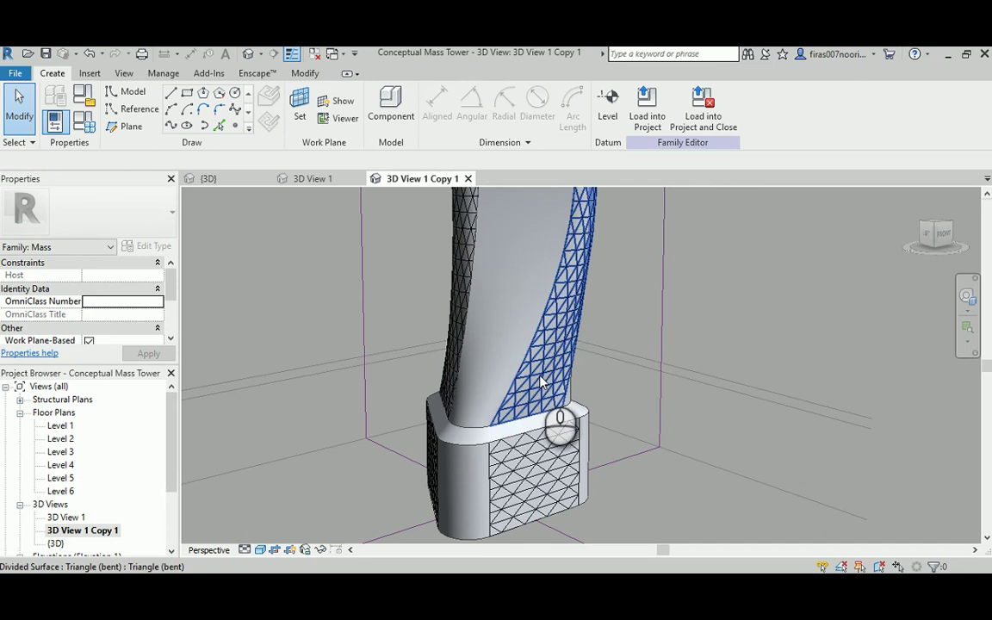
pyautogui.click(543, 383)
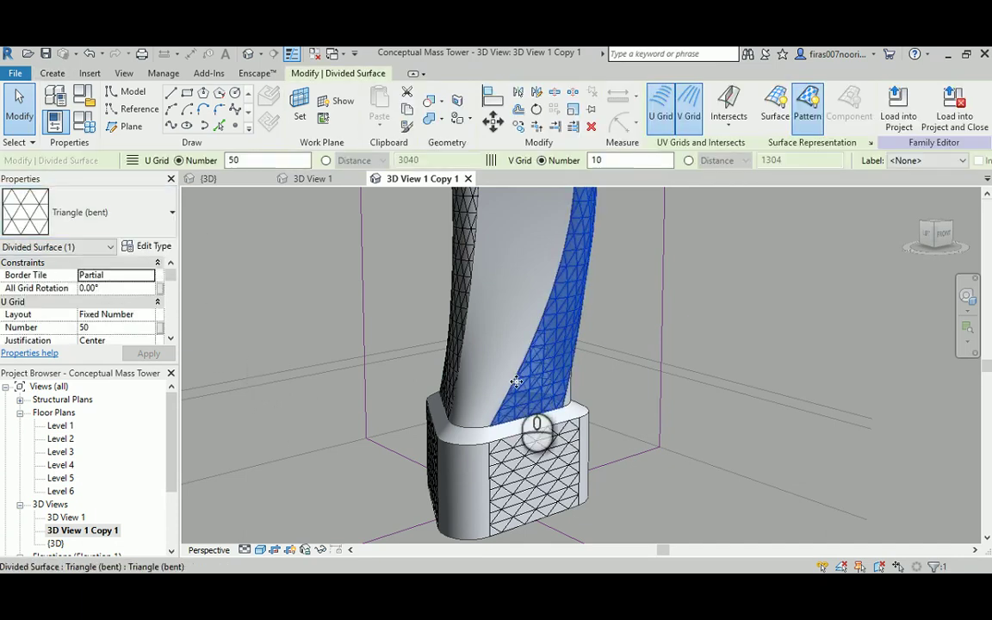
pyautogui.keyDown('shift'); pyautogui.moveTo(525, 381); pyautogui.dragTo(527, 351, button='middle'); pyautogui.keyUp('shift')
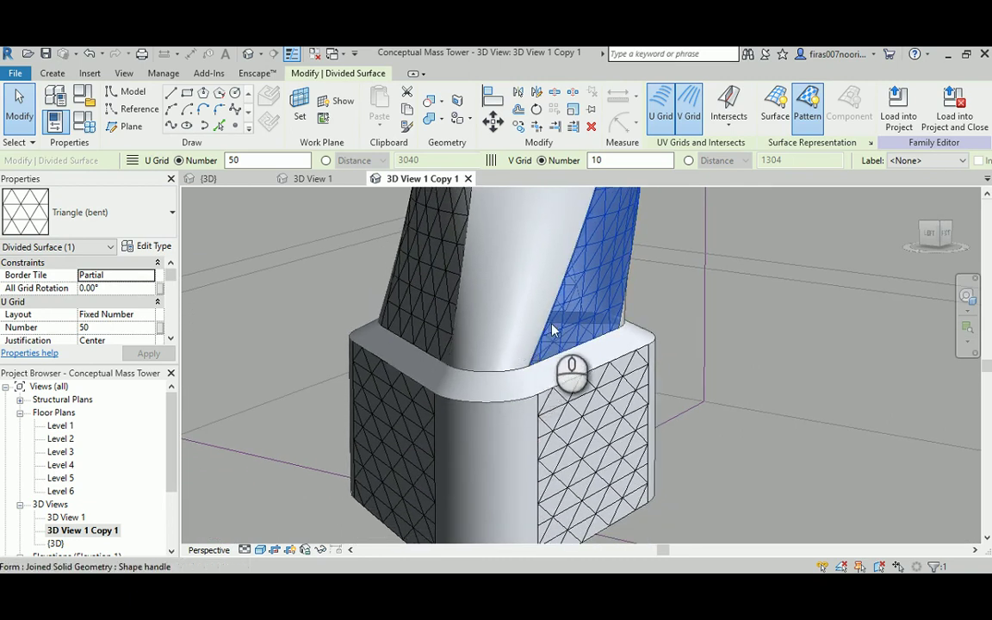
pyautogui.click(153, 222)
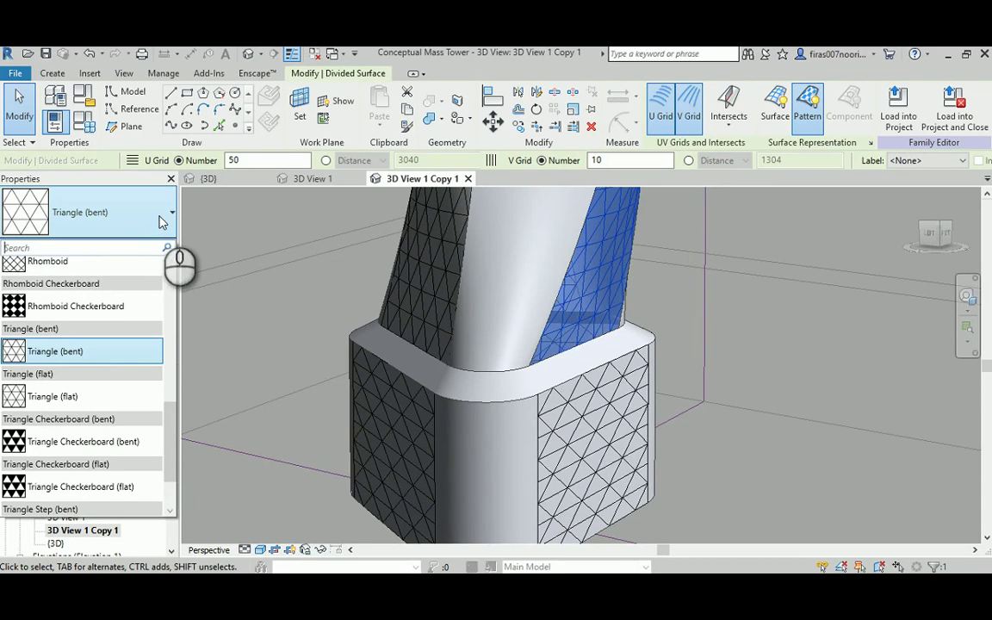
pyautogui.click(694, 185)
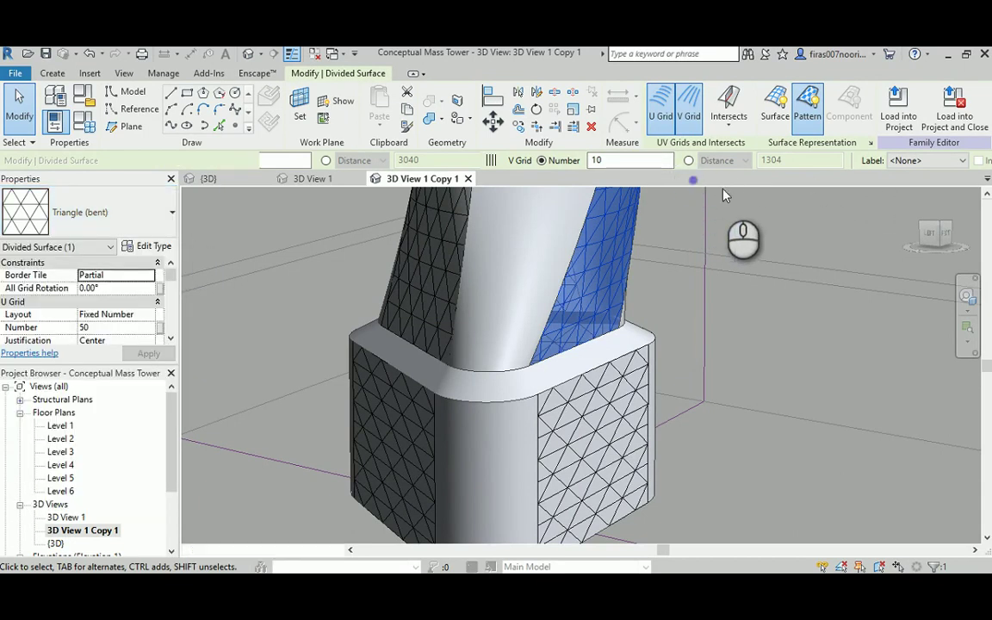
pyautogui.click(579, 280)
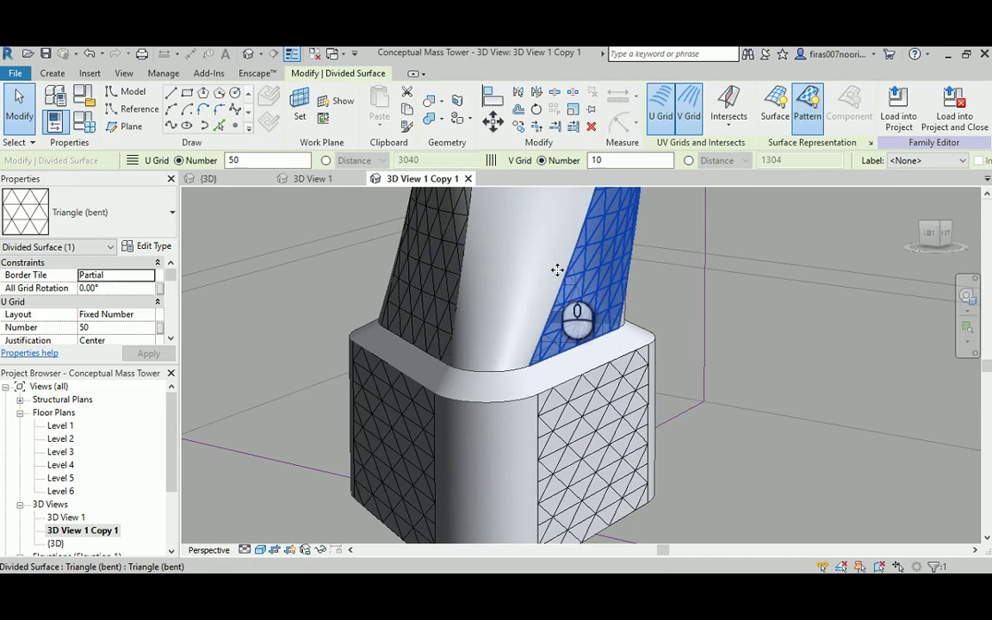
pyautogui.click(19, 102)
# Create a new family from the English Metric Curtain Panel Pattern Based.rft template
pyautogui.click(14, 74)
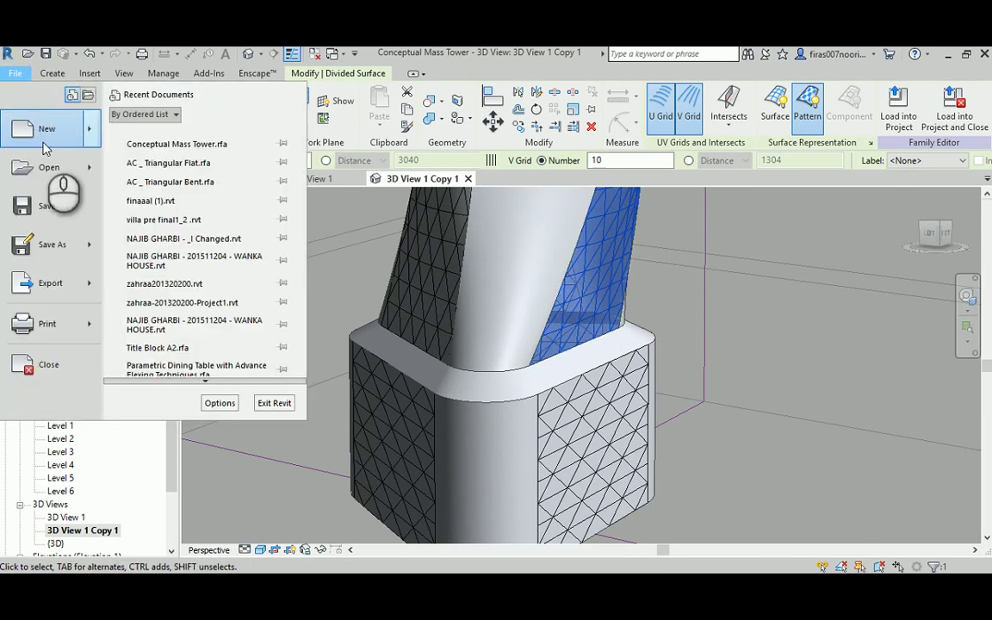
pyautogui.moveTo(52, 129)
pyautogui.click(161, 170)
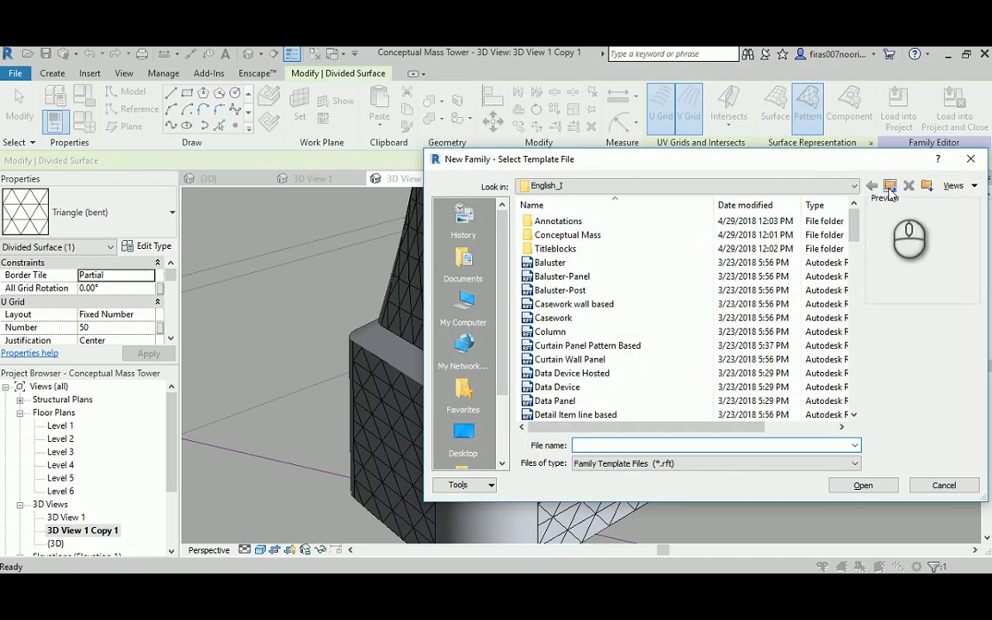
pyautogui.click(890, 186)
pyautogui.doubleClick(582, 249)
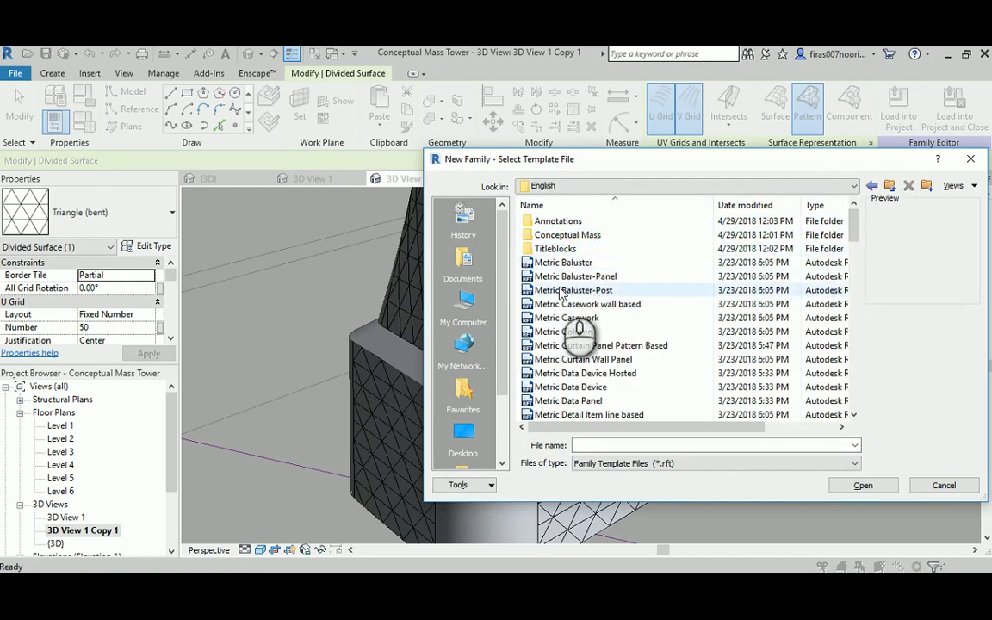
pyautogui.click(536, 346)
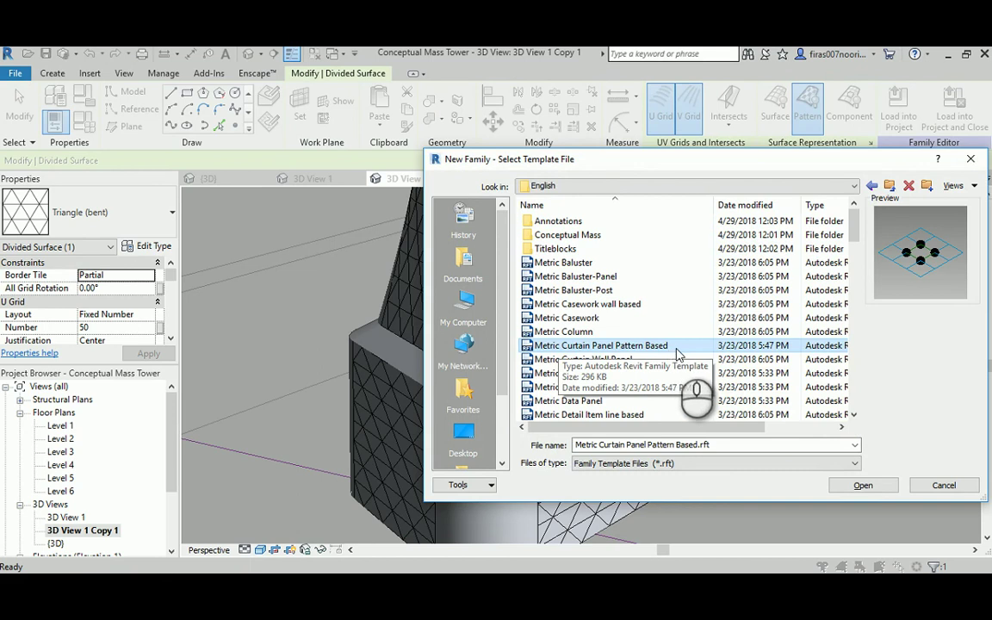
pyautogui.doubleClick(634, 345)
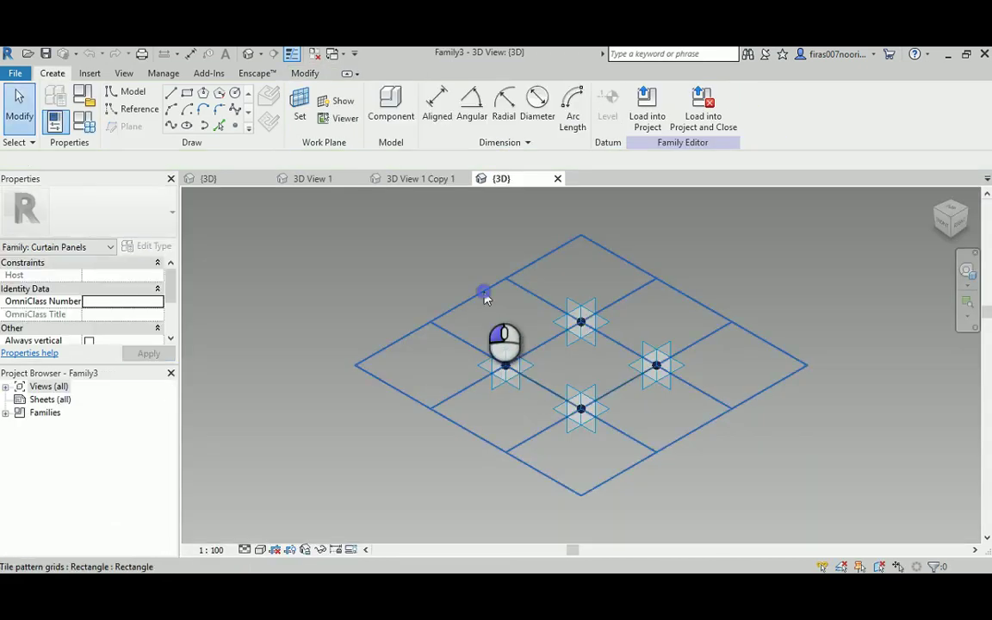
# Change the tile pattern grid to Triangle (bent) and select adaptive point 3
pyautogui.click(483, 292)
pyautogui.click(155, 220)
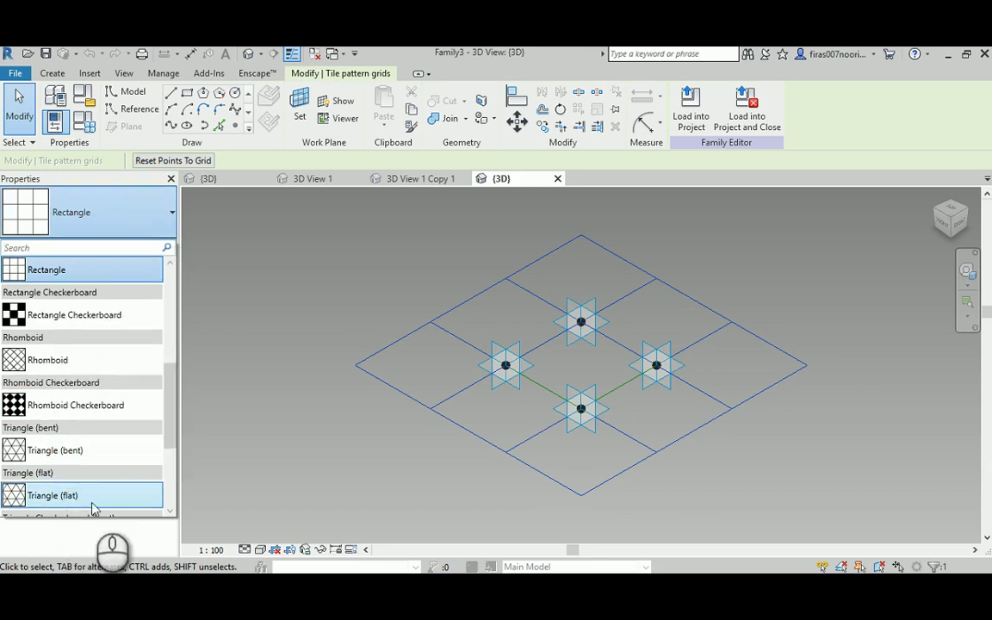
pyautogui.moveTo(53, 461)
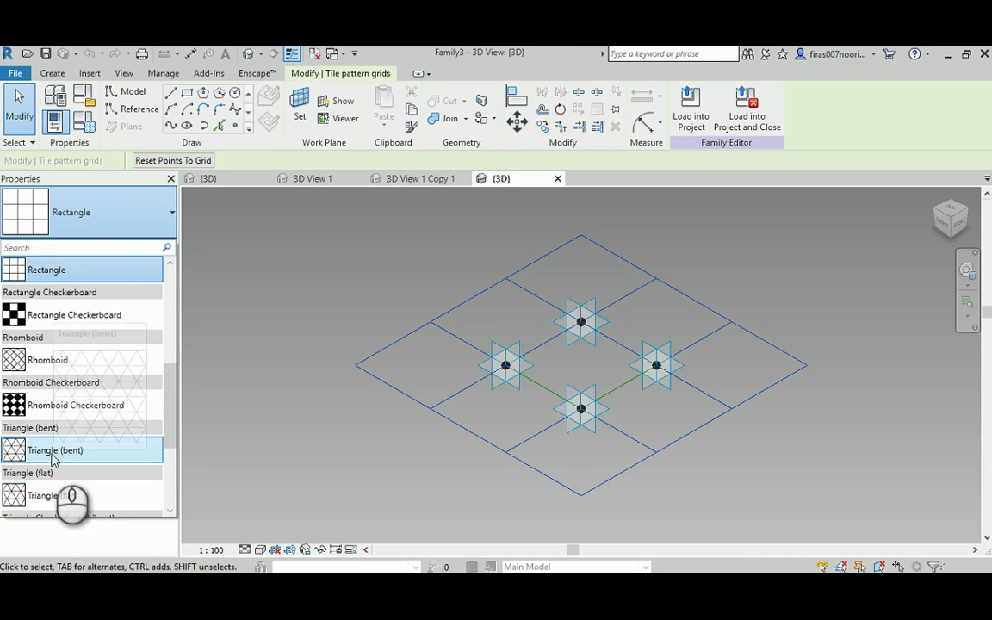
pyautogui.click(48, 459)
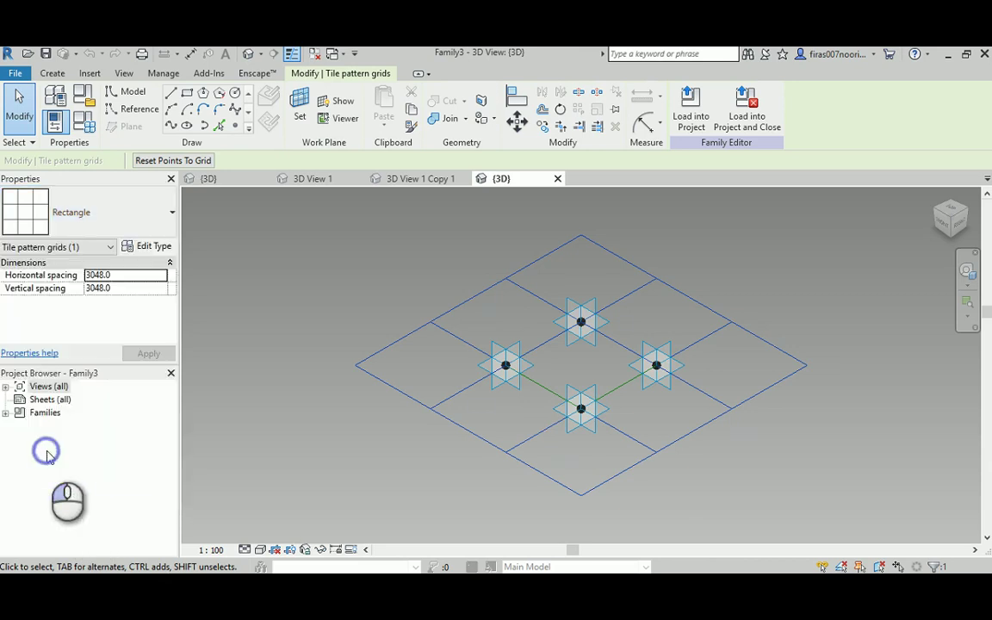
pyautogui.scroll(2, 617, 397)
pyautogui.scroll(2, 629, 393)
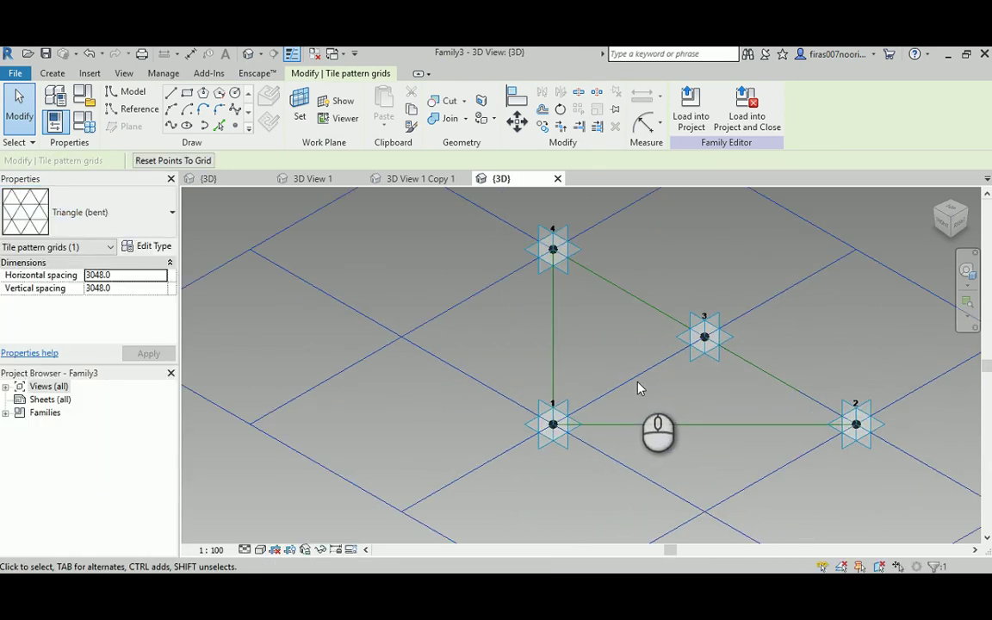
pyautogui.keyDown('shift'); pyautogui.moveTo(568, 346); pyautogui.dragTo(653, 365, button='middle'); pyautogui.keyUp('shift')
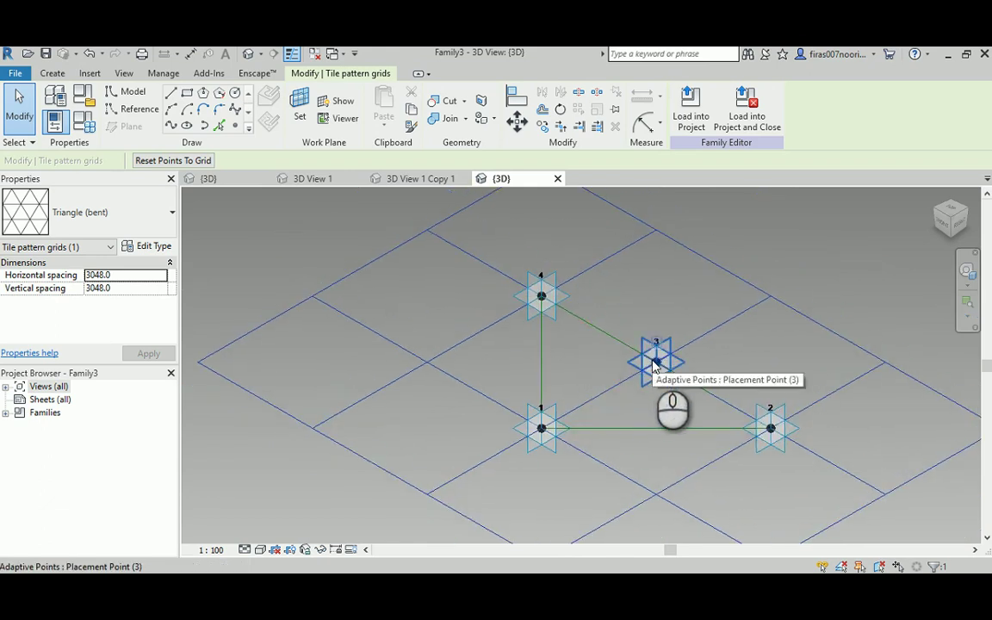
pyautogui.click(655, 364)
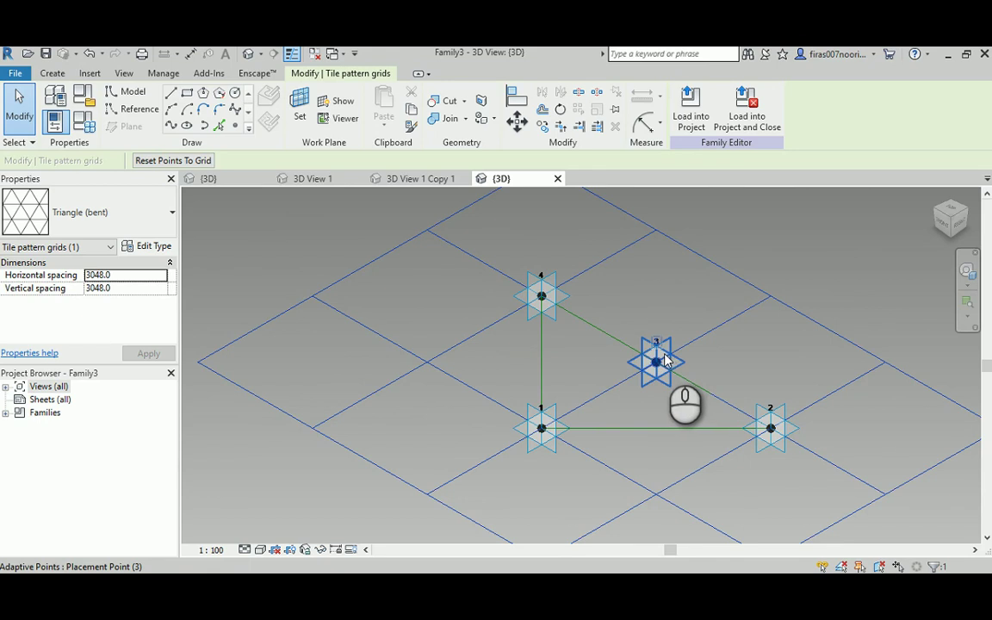
# Try the Triangle (flat) pattern, then revert the grid to Triangle (bent)
pyautogui.click(119, 222)
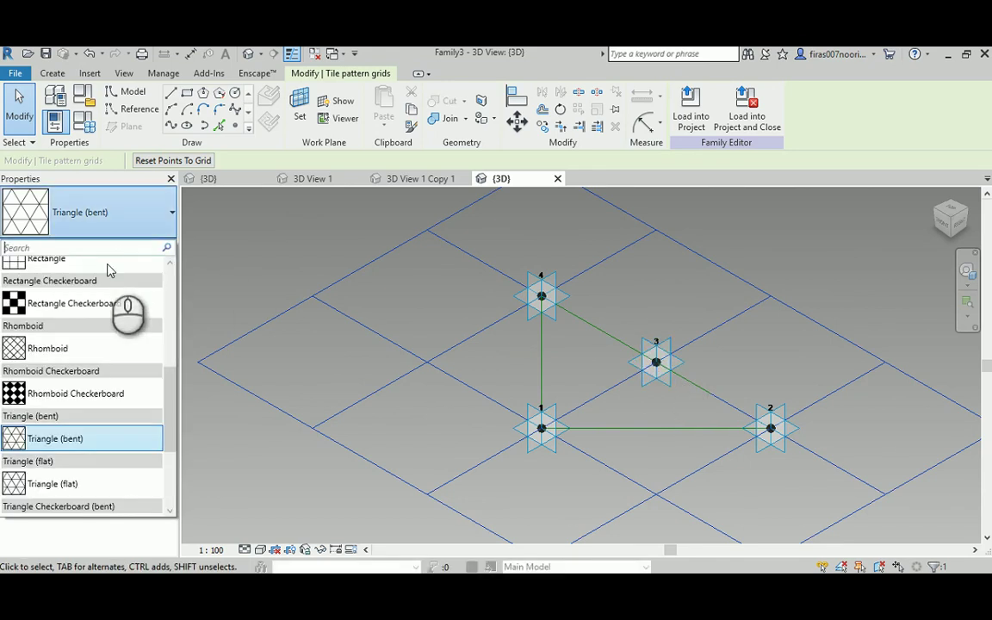
pyautogui.click(71, 483)
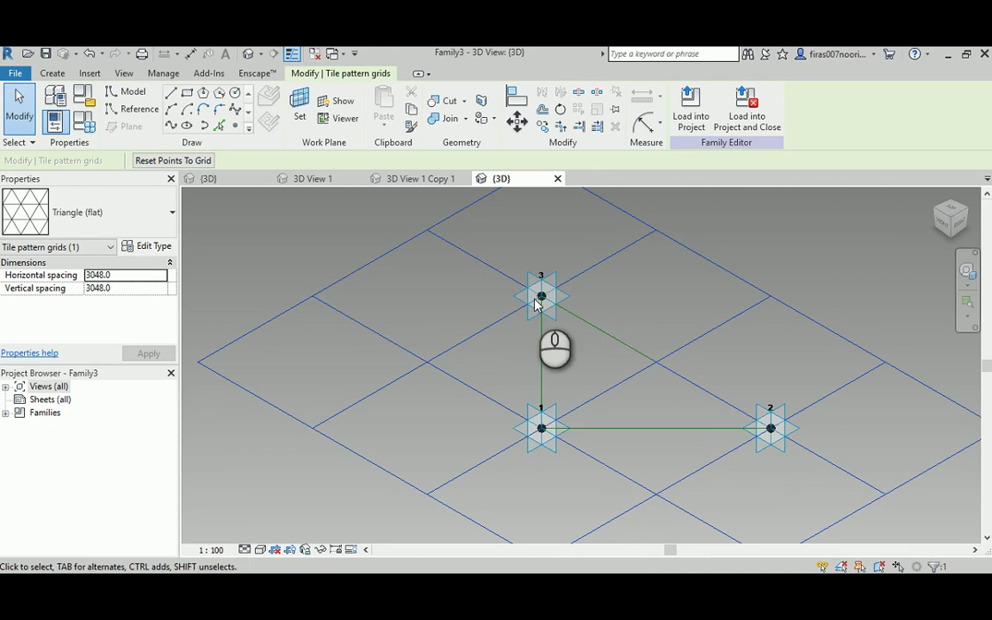
pyautogui.click(121, 215)
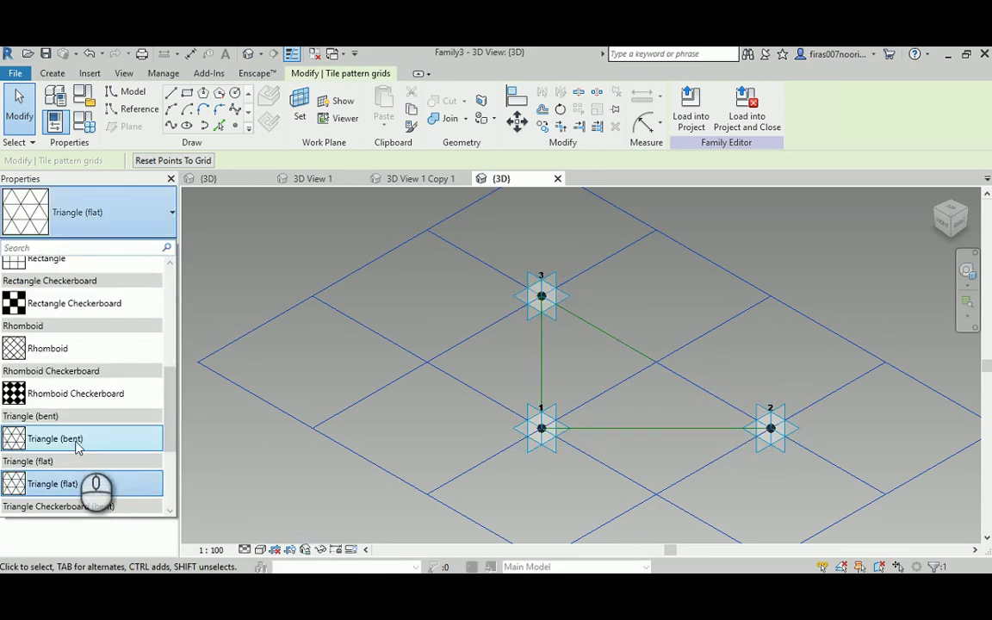
pyautogui.moveTo(78, 446)
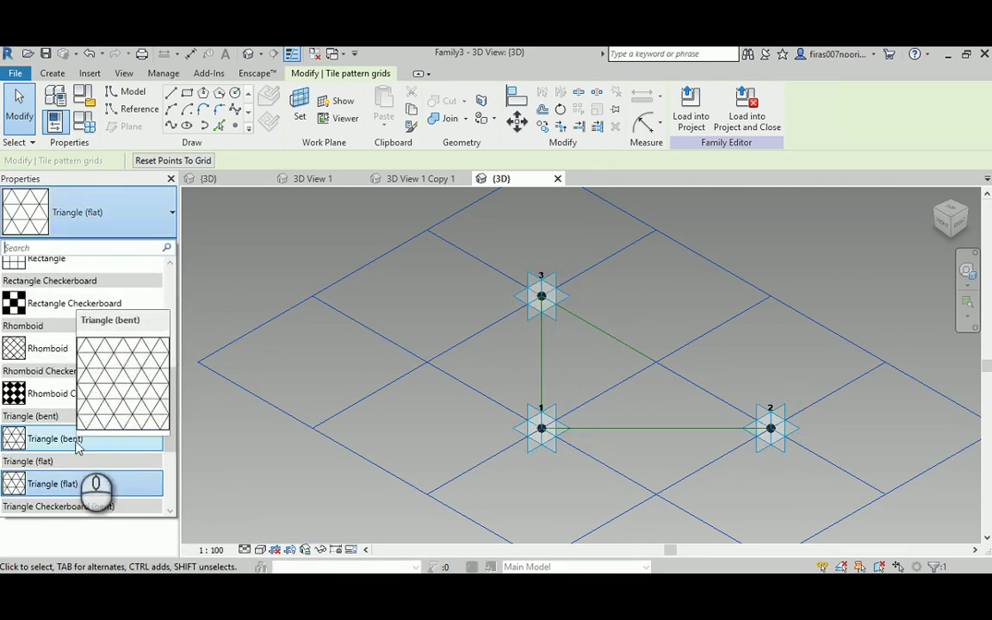
pyautogui.click(78, 441)
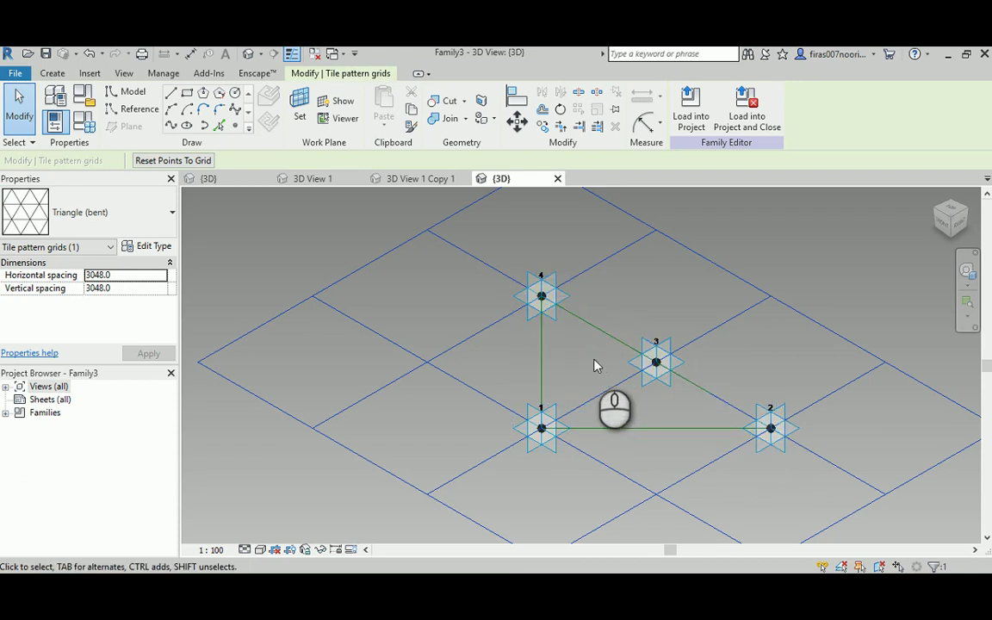
# Set adaptive point 3's plane as the work plane
pyautogui.scroll(1, 597, 368)
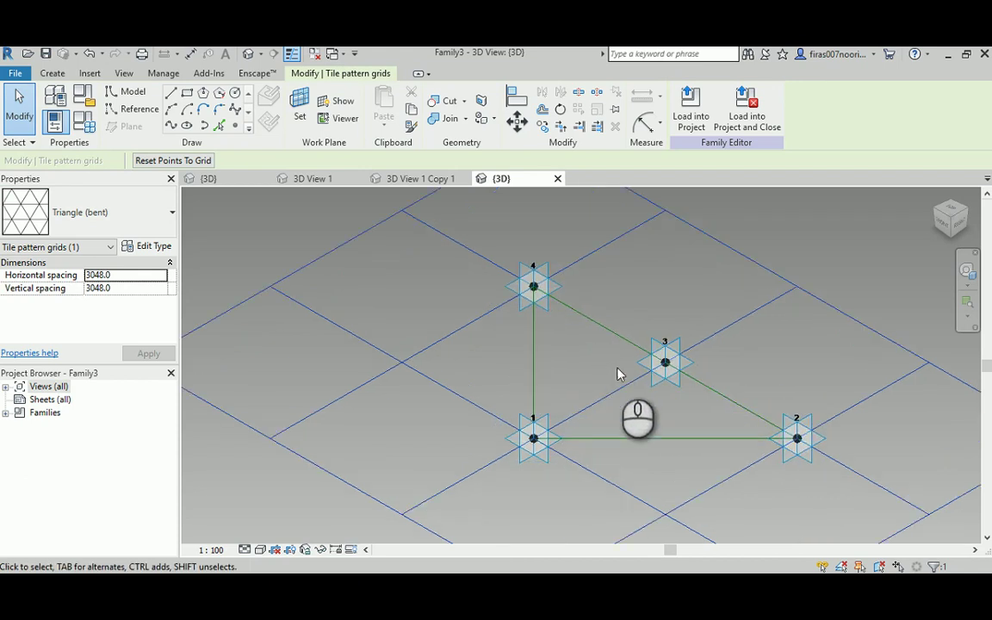
pyautogui.moveTo(677, 379)
pyautogui.keyDown('shift'); pyautogui.mouseDown(button='middle')
pyautogui.moveTo(684, 381)
pyautogui.moveTo(652, 361)
pyautogui.moveTo(694, 388)
pyautogui.mouseUp(button='middle'); pyautogui.keyUp('shift')
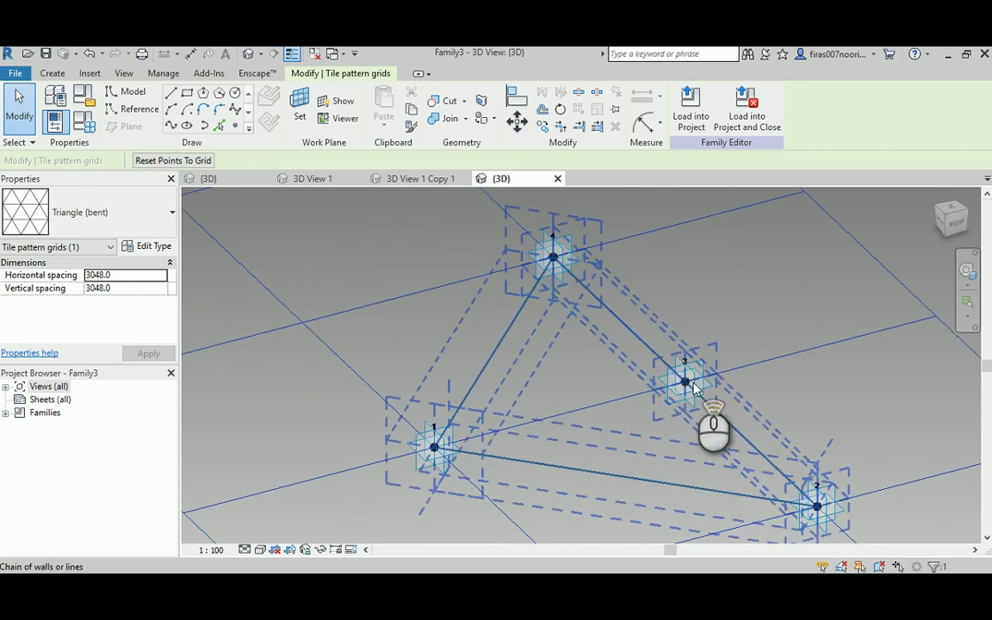
pyautogui.scroll(5, 703, 398)
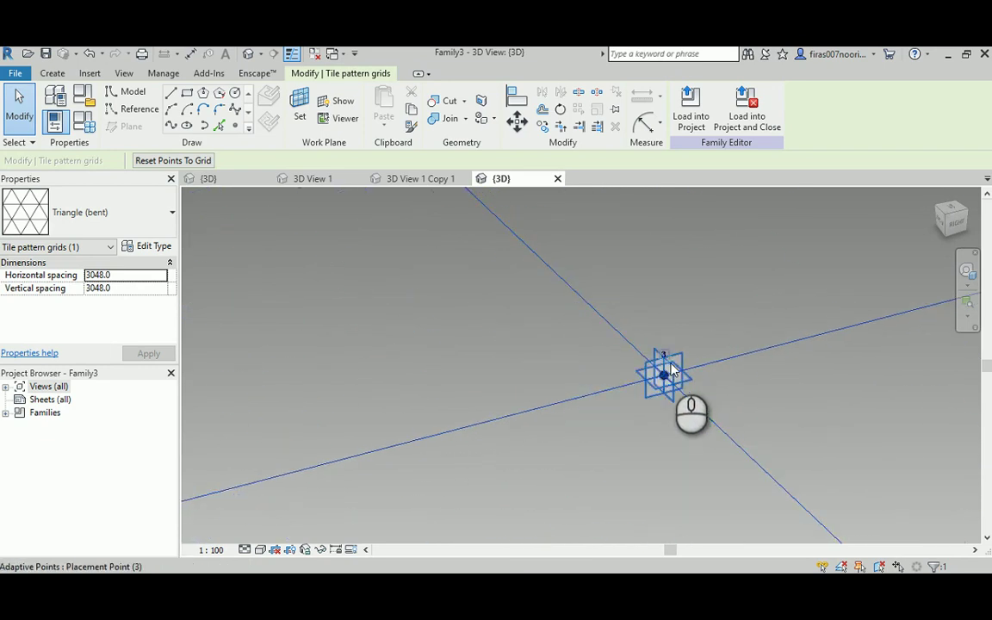
pyautogui.click(300, 110)
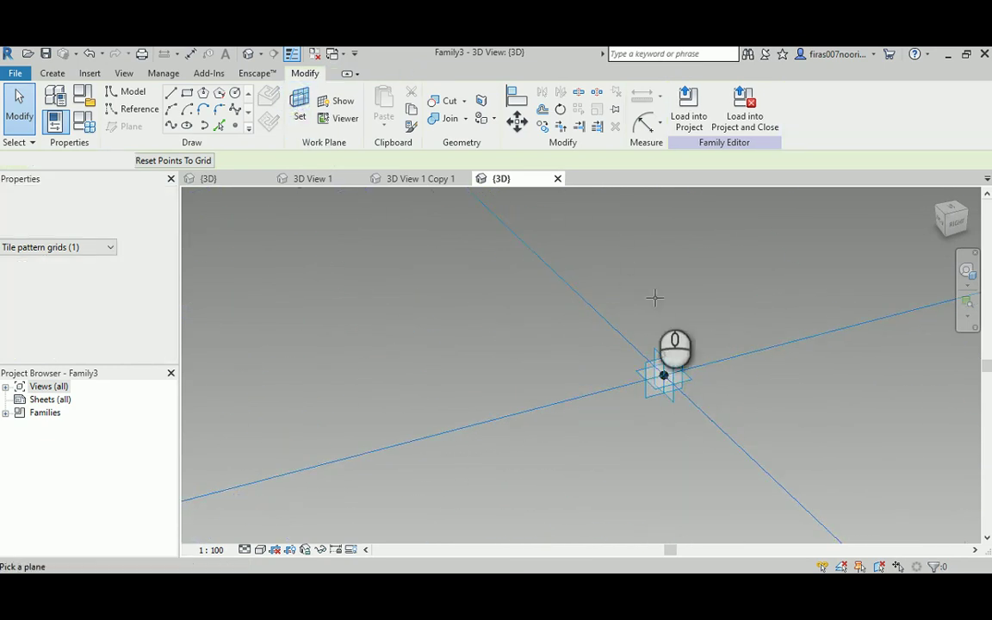
pyautogui.click(681, 352)
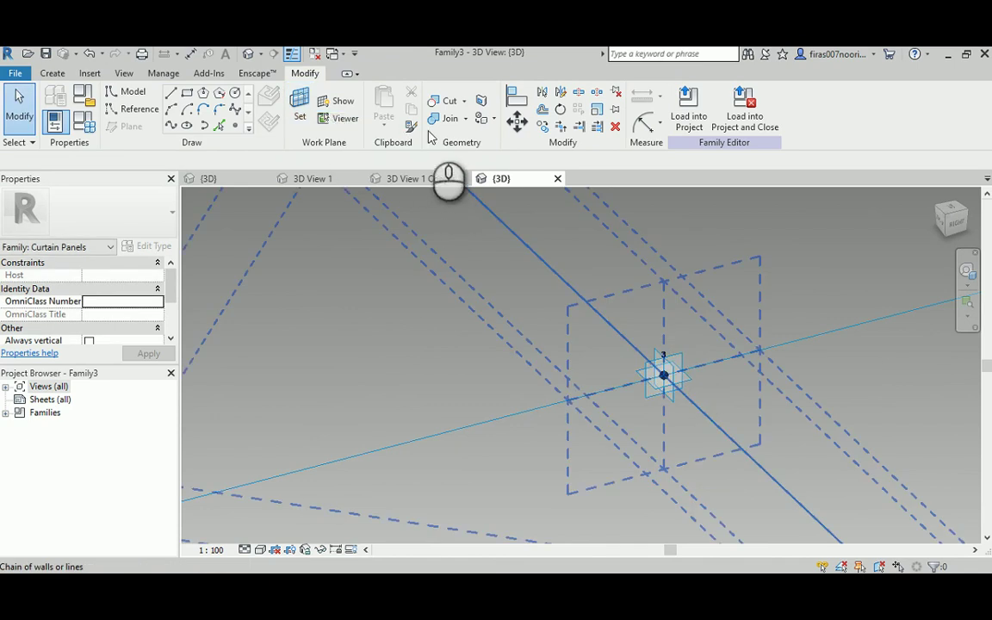
# Sketch a four-sided polygon centred on adaptive point 3's reference point
pyautogui.click(223, 96)
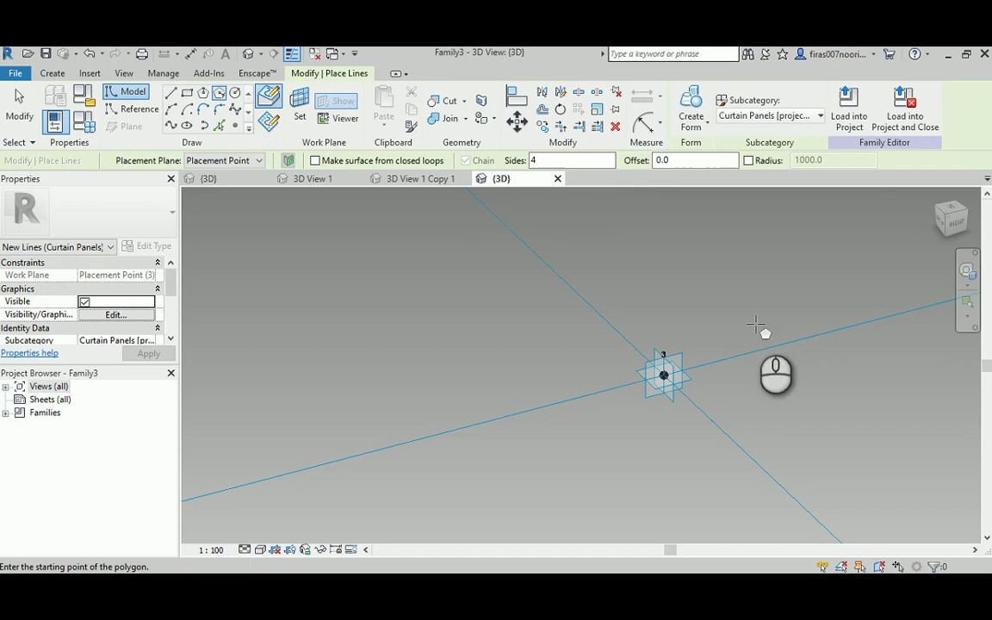
pyautogui.click(664, 374)
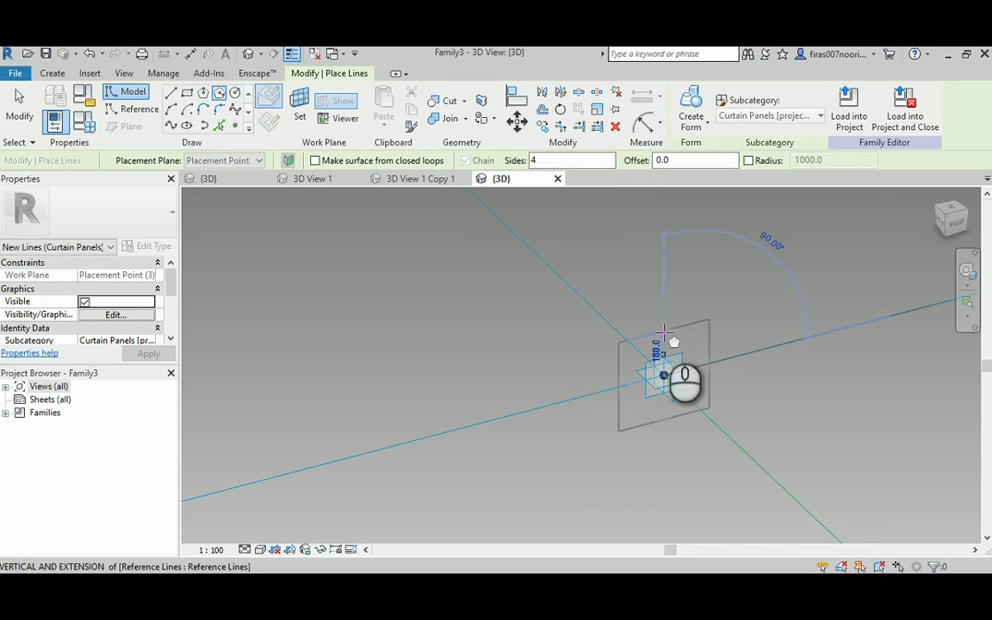
pyautogui.scroll(3, 664, 333)
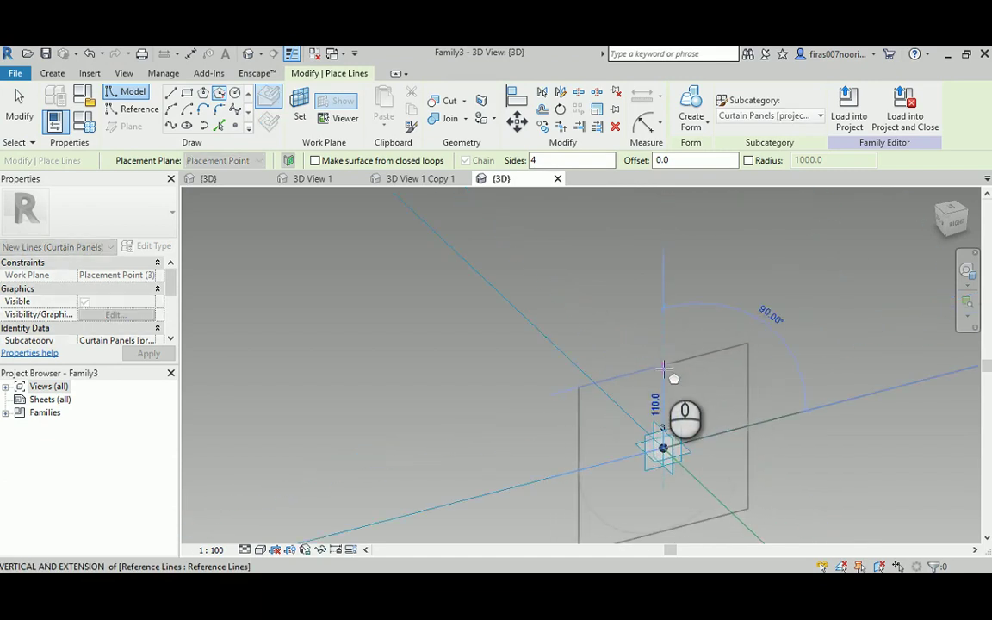
pyautogui.press('Escape')
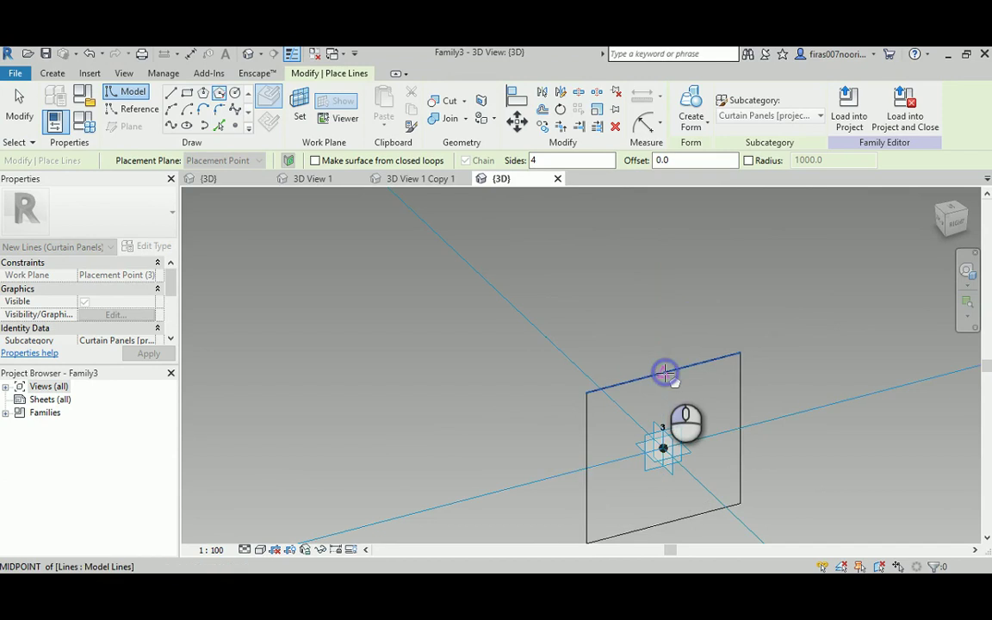
pyautogui.scroll(-1, 661, 357)
pyautogui.scroll(-2, 664, 361)
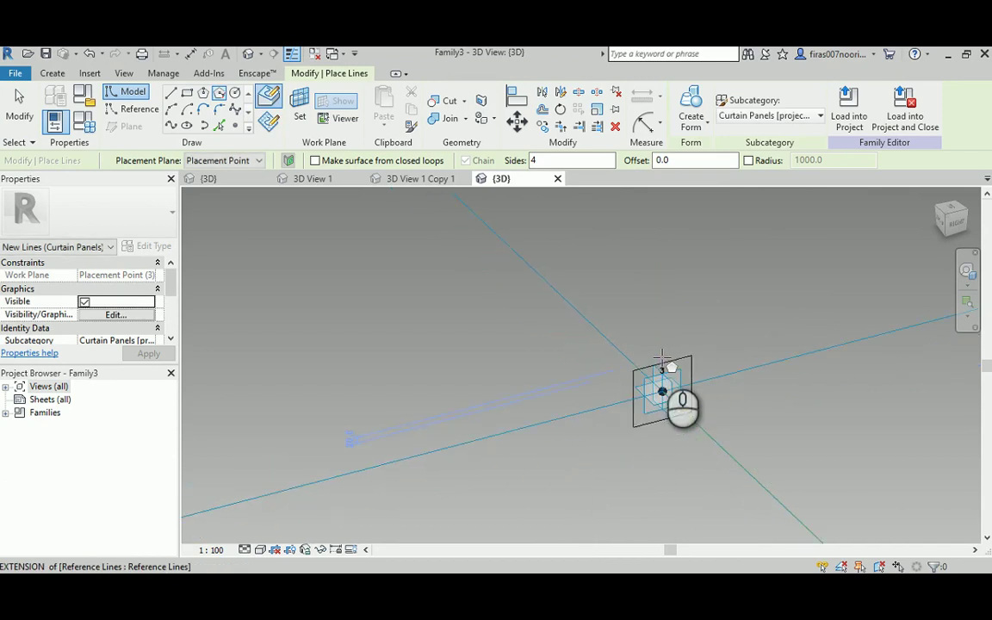
pyautogui.scroll(-1, 678, 368)
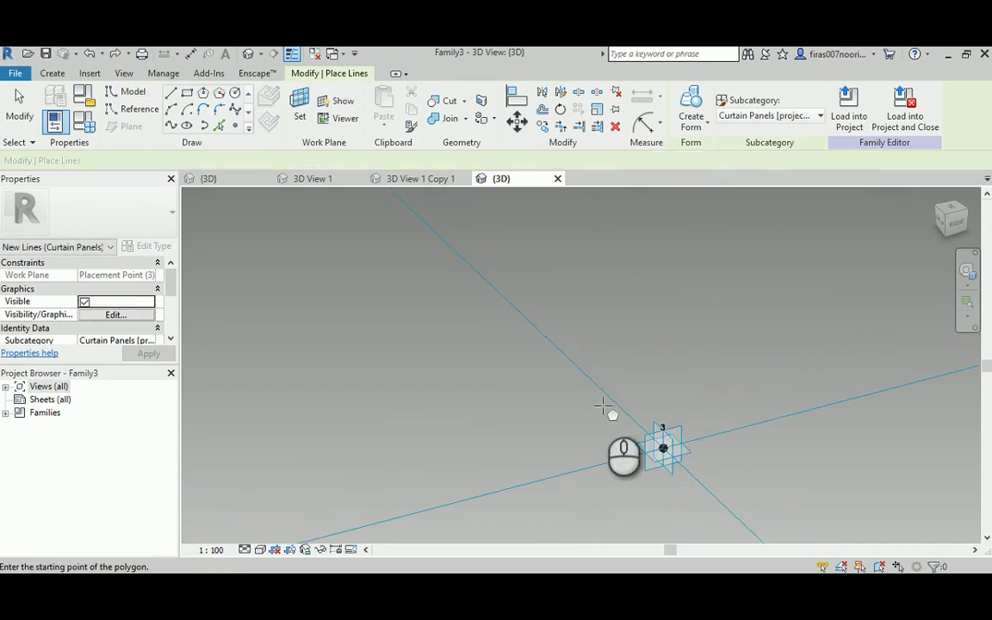
pyautogui.click(667, 440)
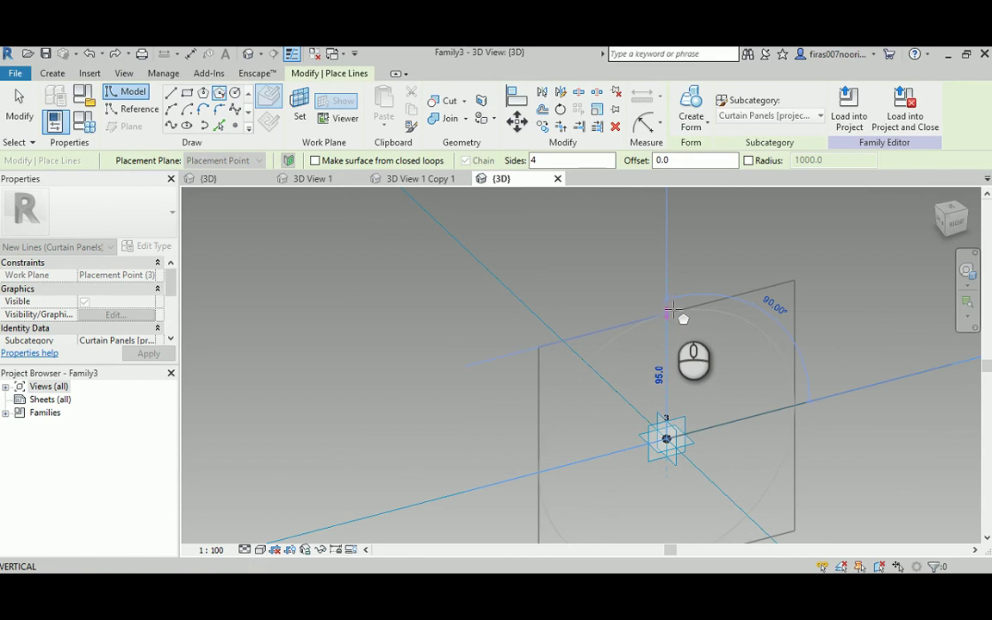
# Finish the square at 95.0 and sweep the reference lines and profiles into a solid frame
pyautogui.click(670, 309)
pyautogui.scroll(-3, 663, 340)
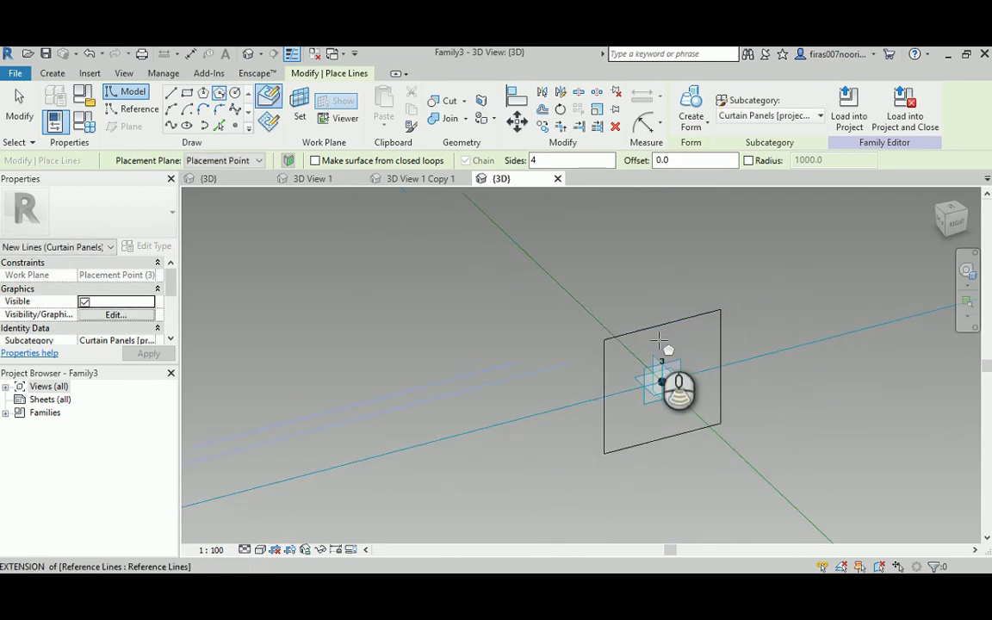
pyautogui.scroll(-2, 659, 344)
pyautogui.press('Escape')
pyautogui.press('Escape')
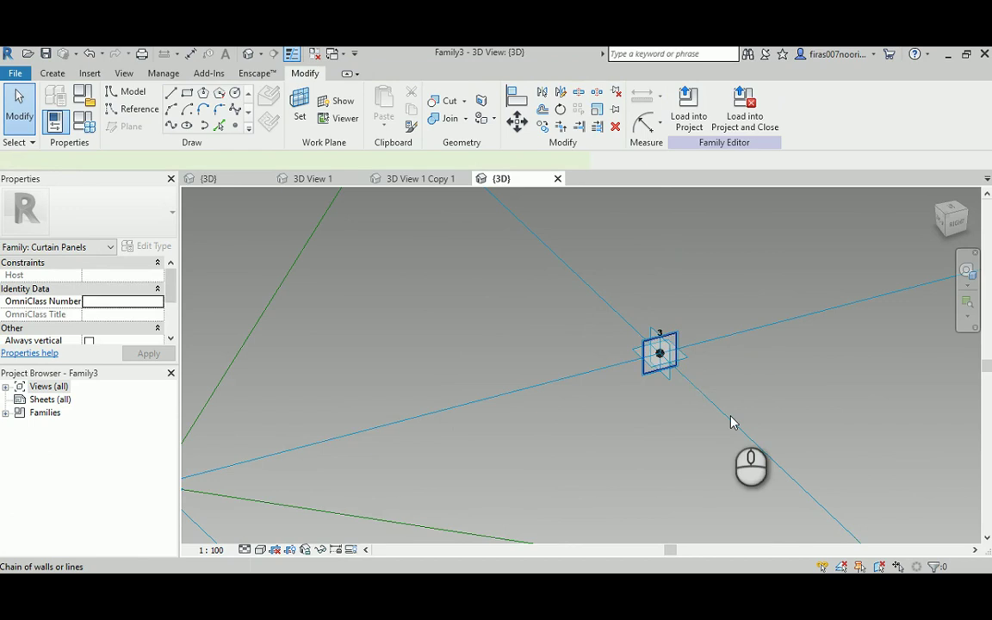
pyautogui.click(730, 423)
pyautogui.keyDown('ctrl'); pyautogui.click(660, 461); pyautogui.keyUp('ctrl')
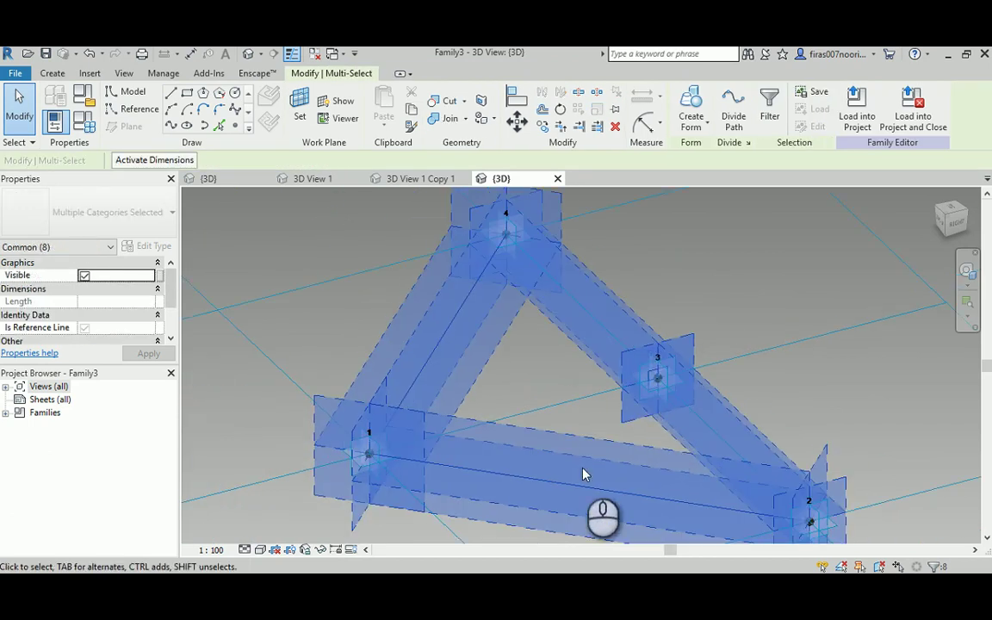
pyautogui.click(689, 127)
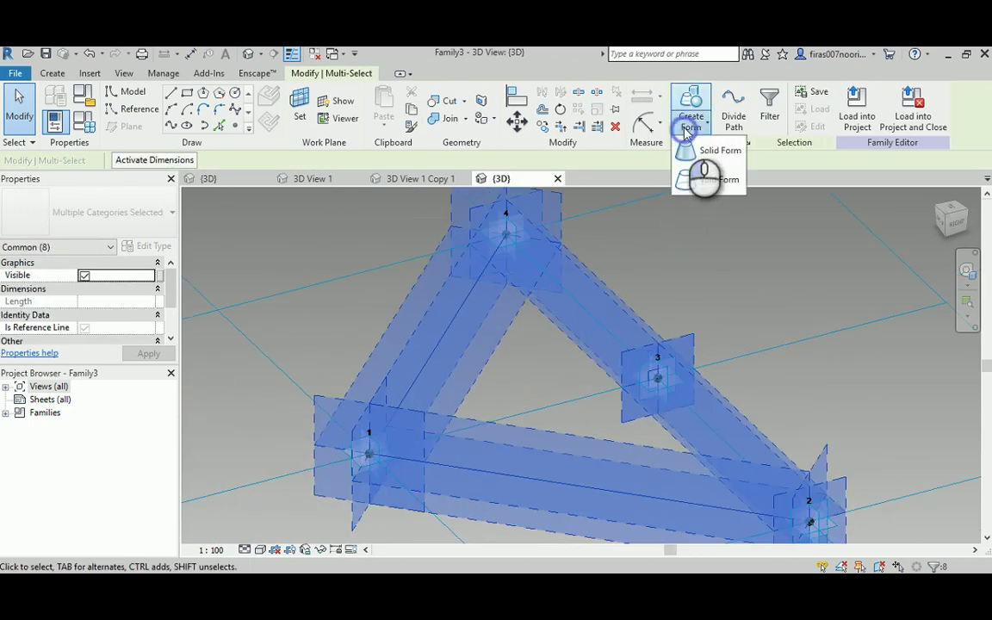
pyautogui.click(711, 152)
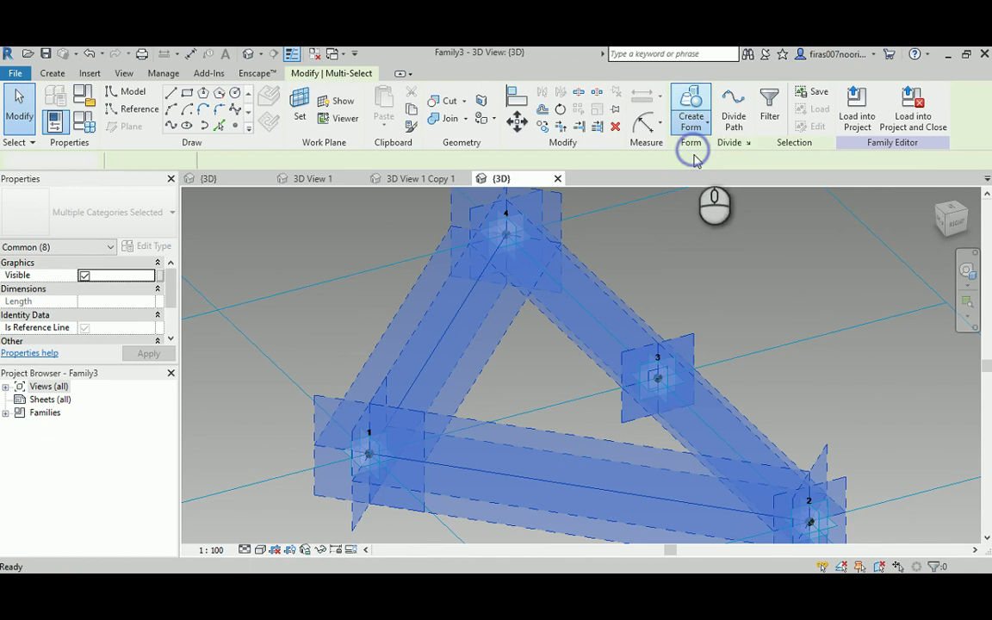
# Hide the frame and extrude the four reference lines into a triangular solid
pyautogui.click(473, 488)
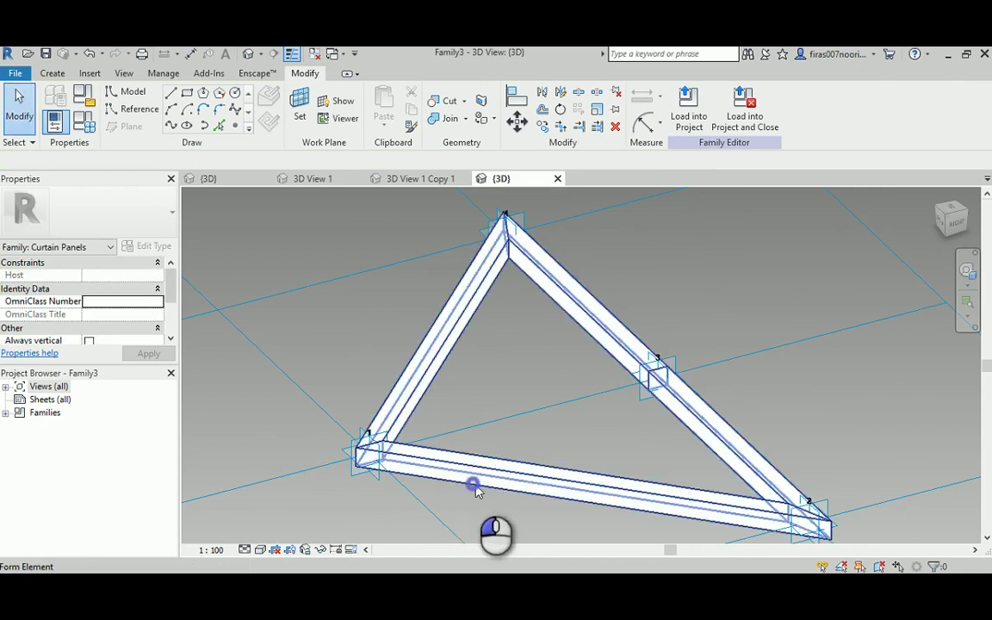
pyautogui.click(319, 550)
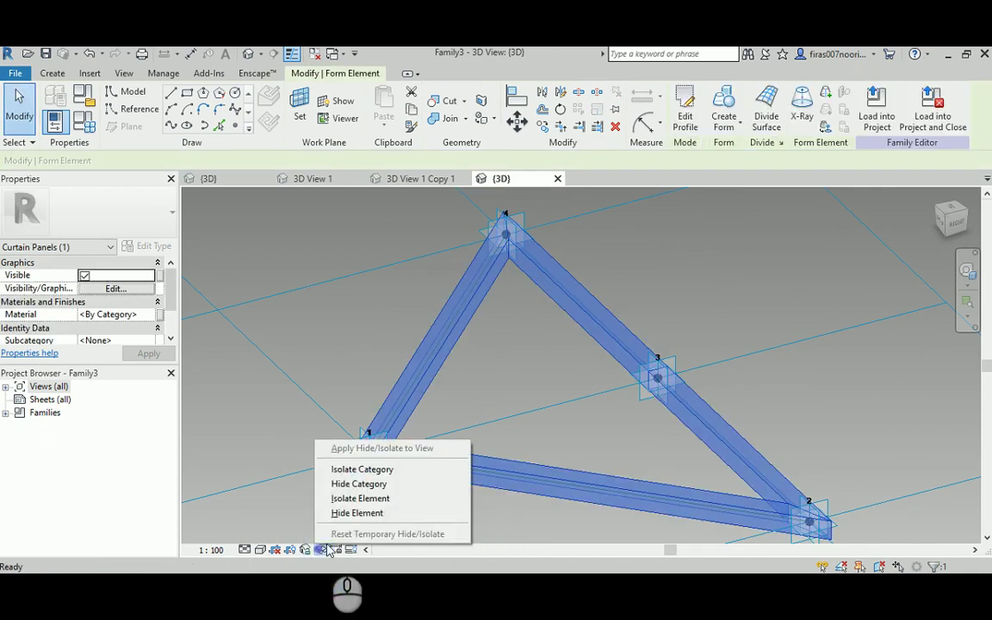
pyautogui.click(344, 511)
pyautogui.press('Tab')
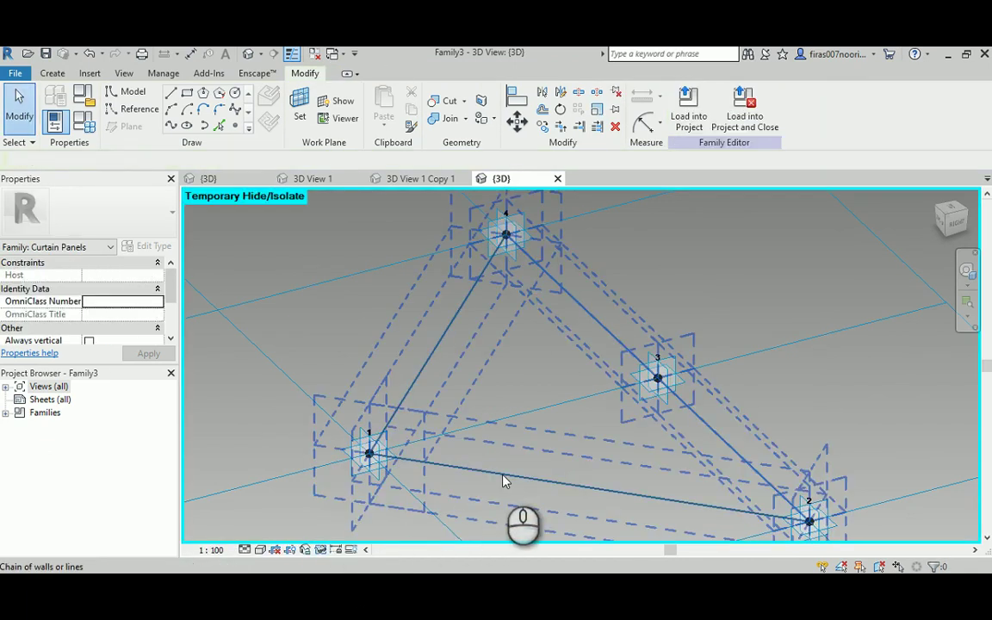
pyautogui.click(523, 454)
pyautogui.click(629, 129)
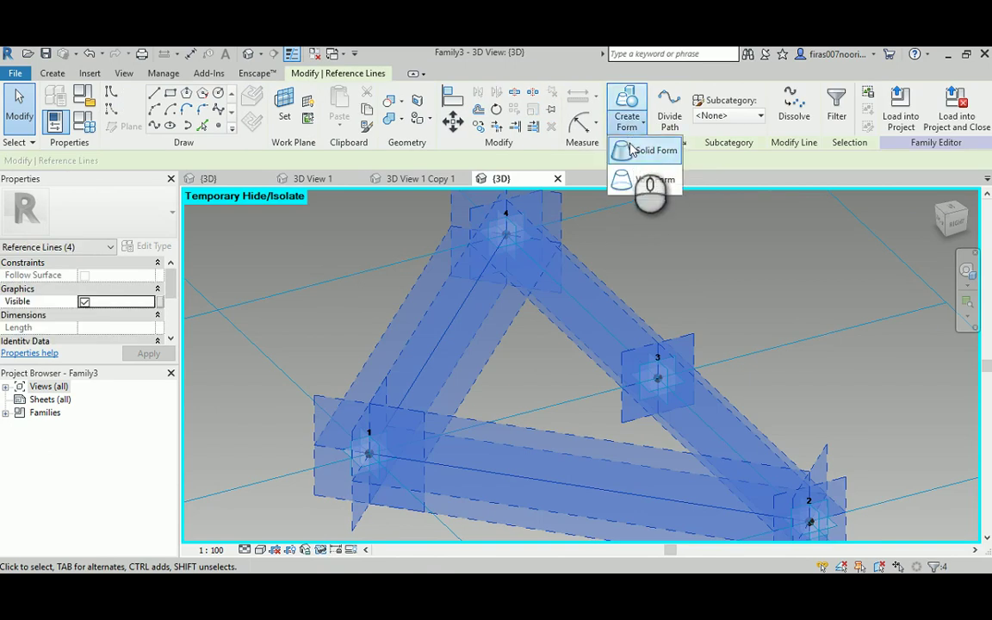
pyautogui.click(639, 148)
pyautogui.click(282, 554)
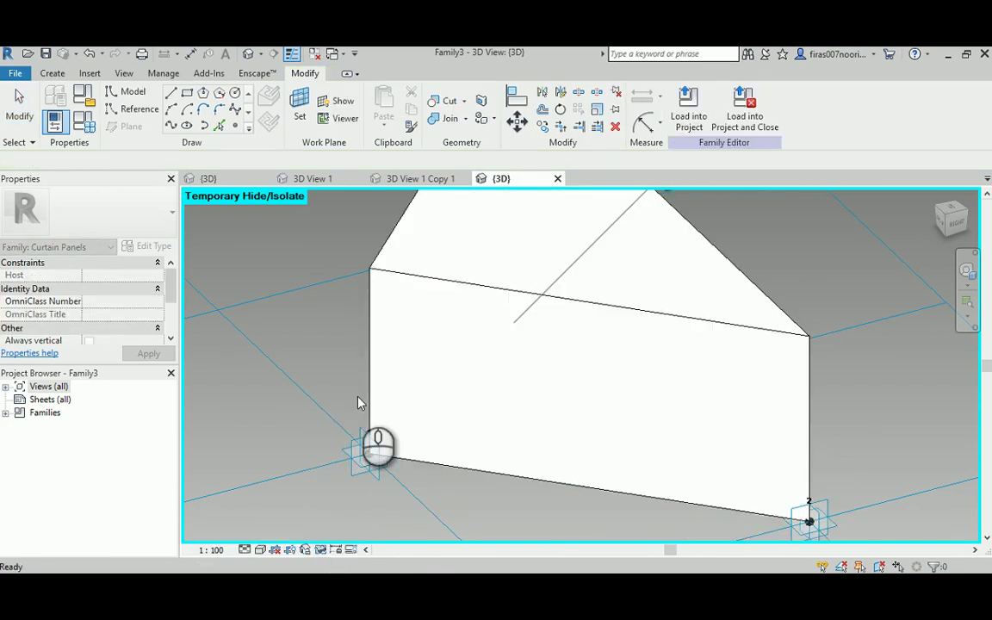
# Give the panel a 10 thickness and Glass material, then unhide the frame
pyautogui.click(365, 413)
pyautogui.click(213, 340)
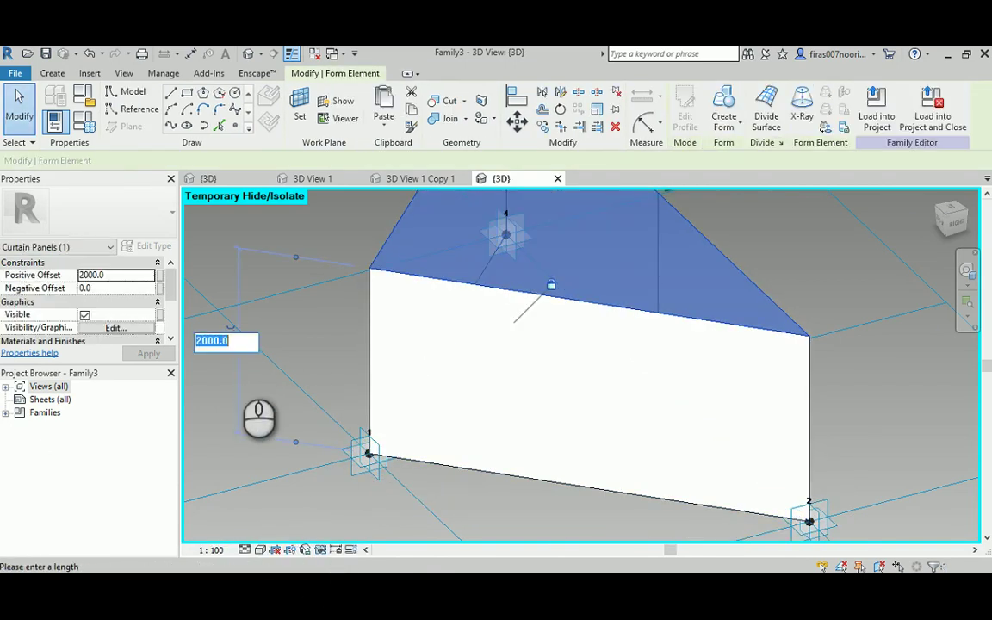
pyautogui.write('10')
pyautogui.press('Return')
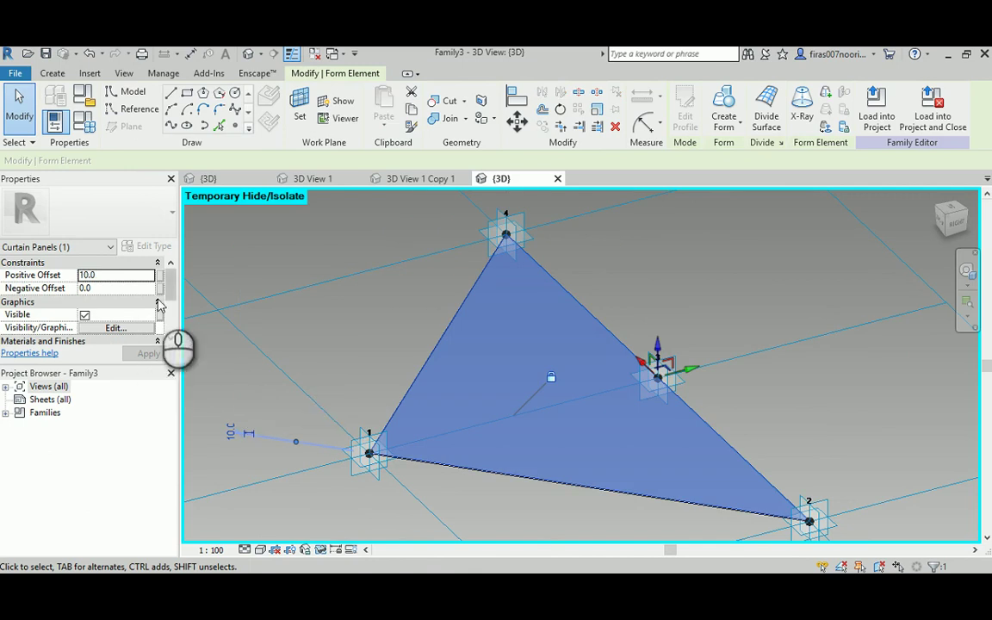
pyautogui.scroll(-3, 172, 294)
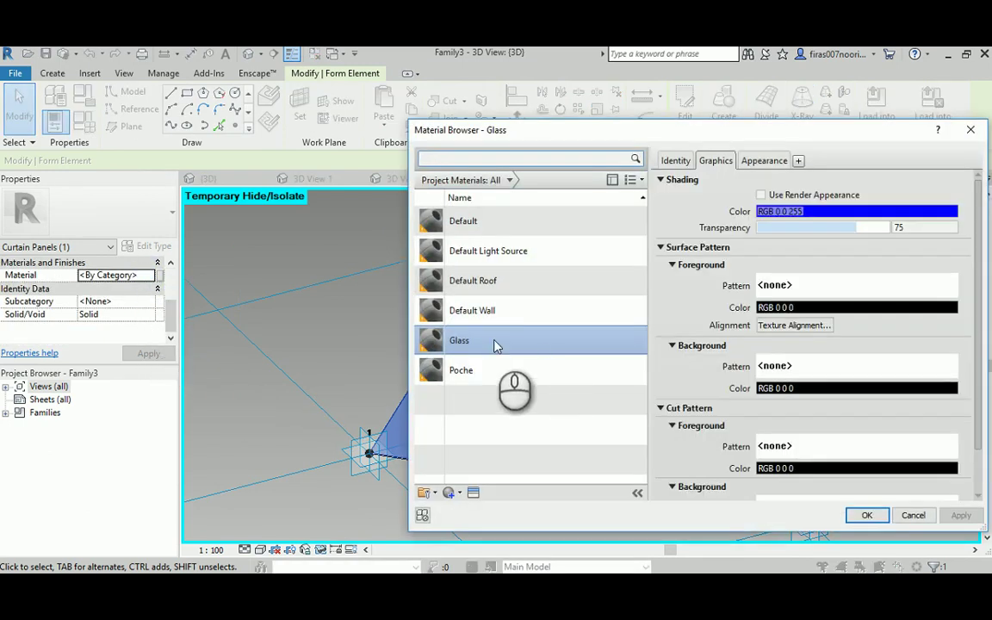
pyautogui.doubleClick(505, 345)
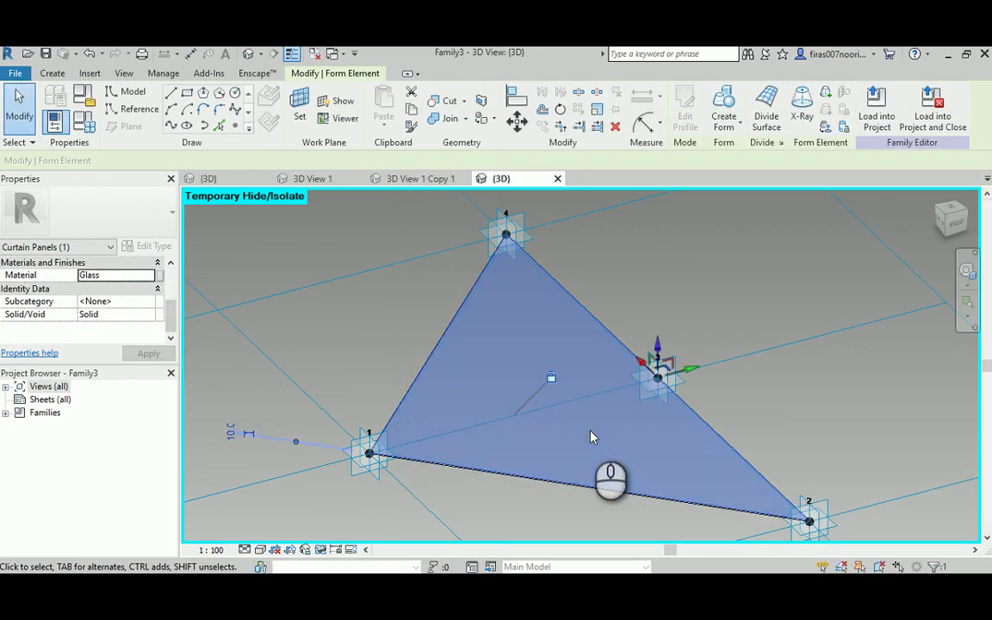
pyautogui.click(321, 549)
pyautogui.click(337, 536)
pyautogui.click(290, 335)
pyautogui.keyDown('shift'); pyautogui.moveTo(289, 335); pyautogui.dragTo(472, 440, button='middle'); pyautogui.keyUp('shift')
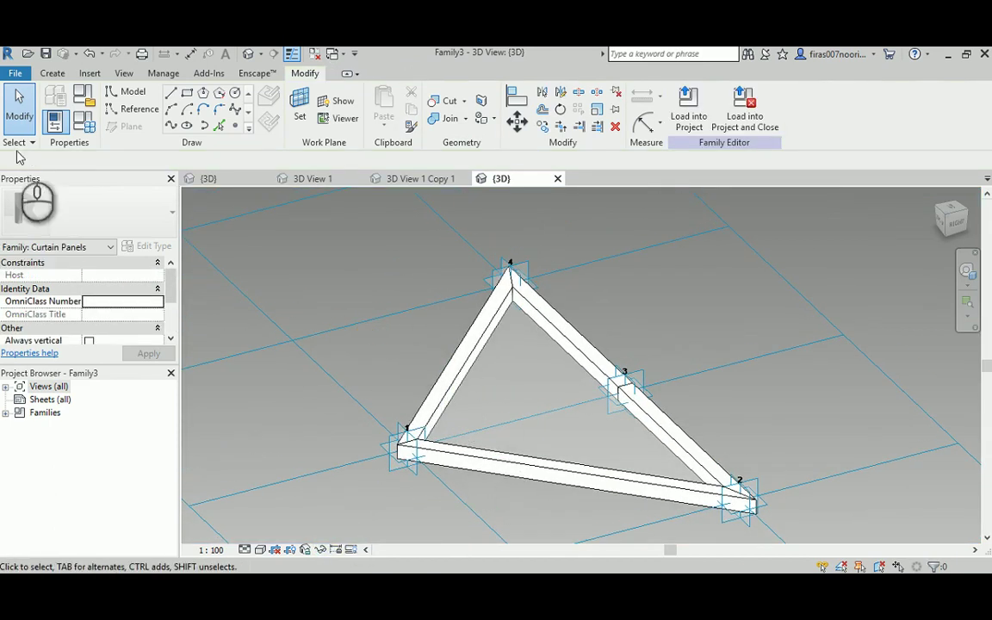
# Save the family as AC _ Triangular Bent2.rfa in the For Video folder
pyautogui.click(15, 75)
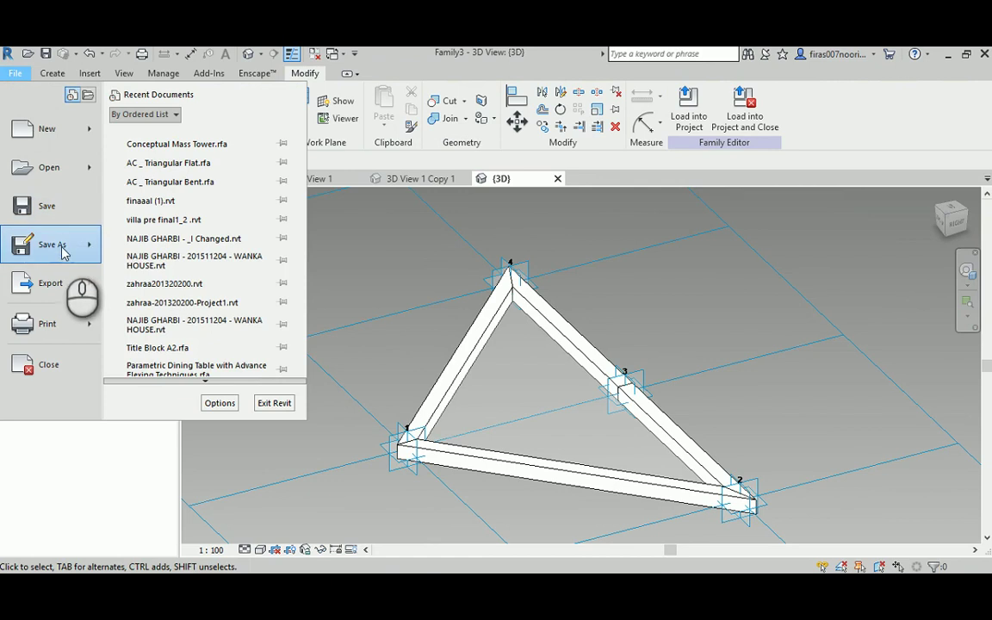
pyautogui.moveTo(62, 249)
pyautogui.click(199, 190)
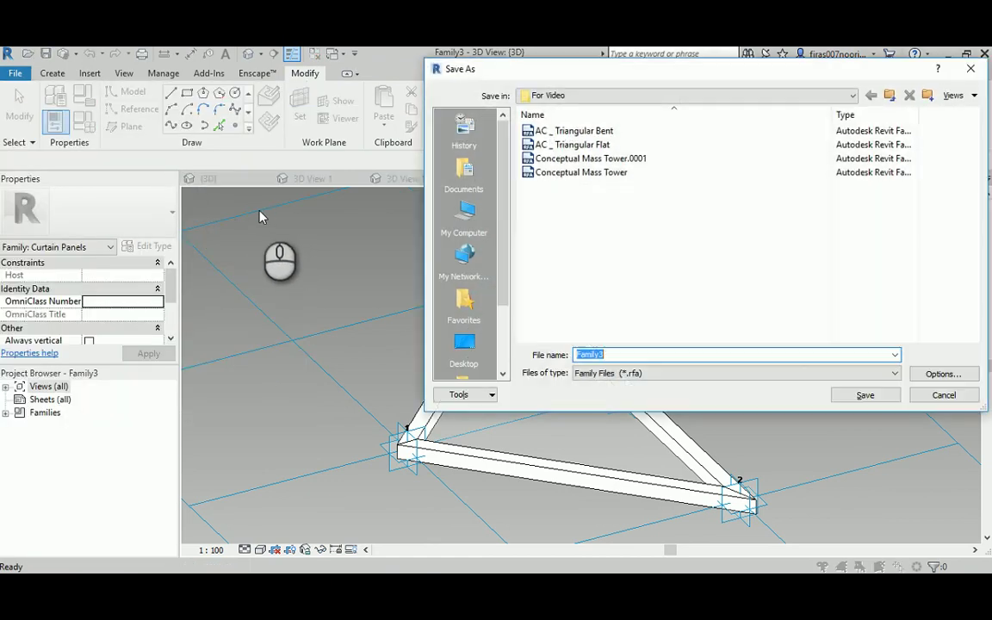
pyautogui.click(579, 131)
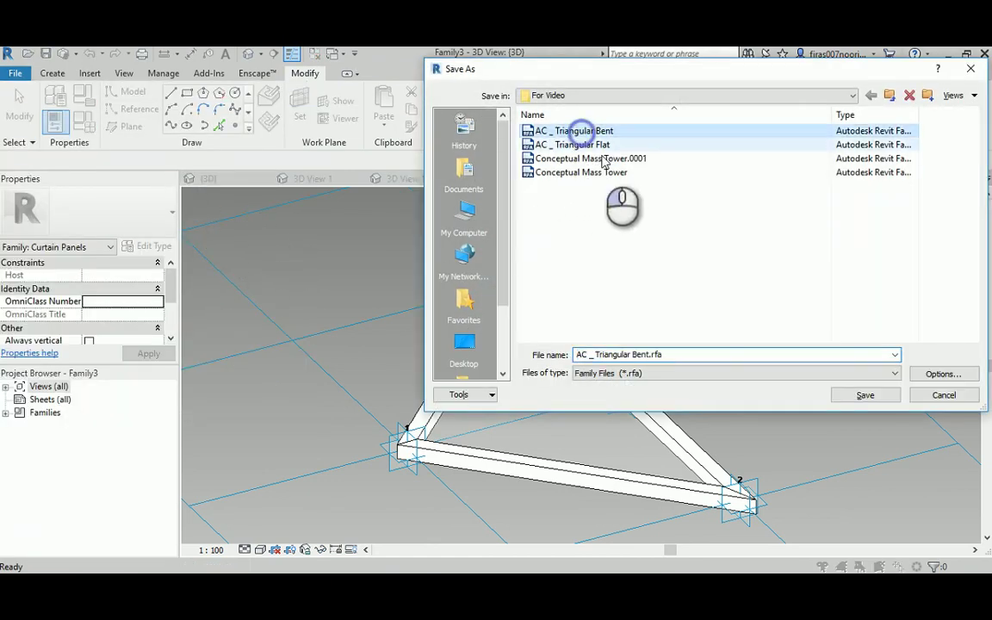
pyautogui.click(645, 355)
pyautogui.click(644, 354)
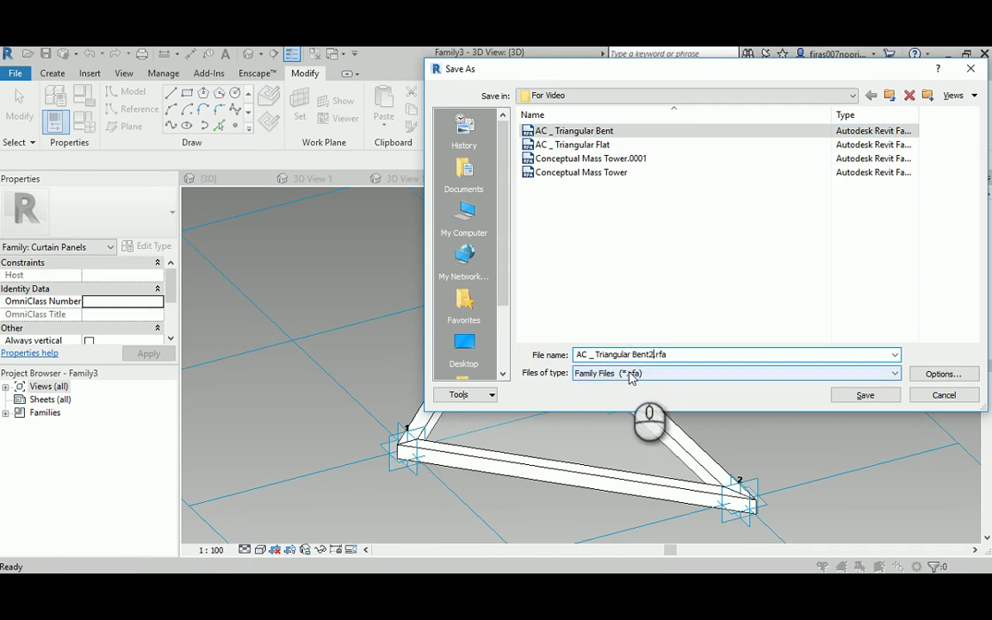
pyautogui.click(857, 395)
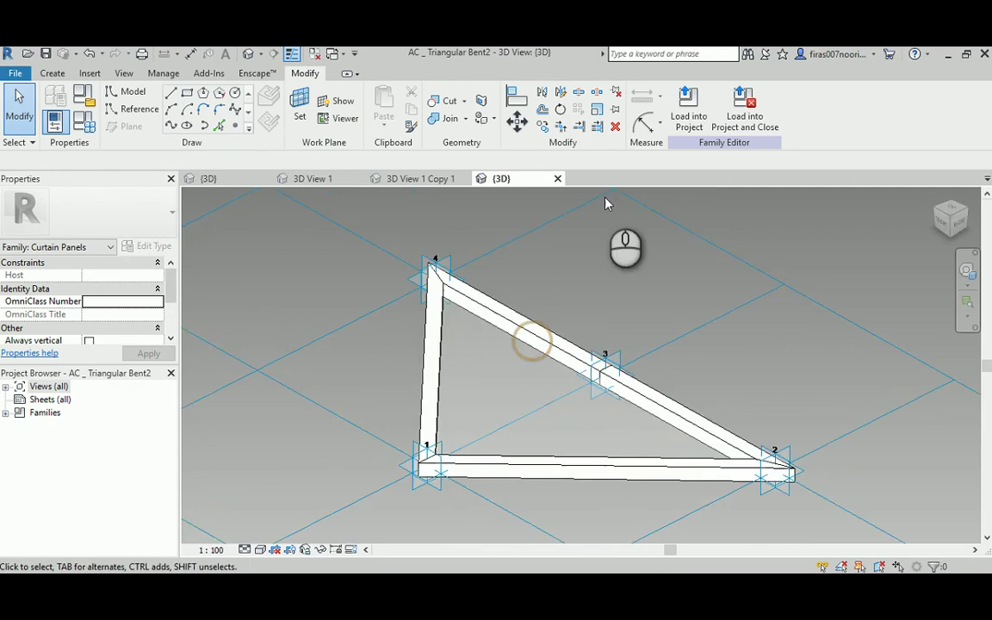
pyautogui.click(689, 108)
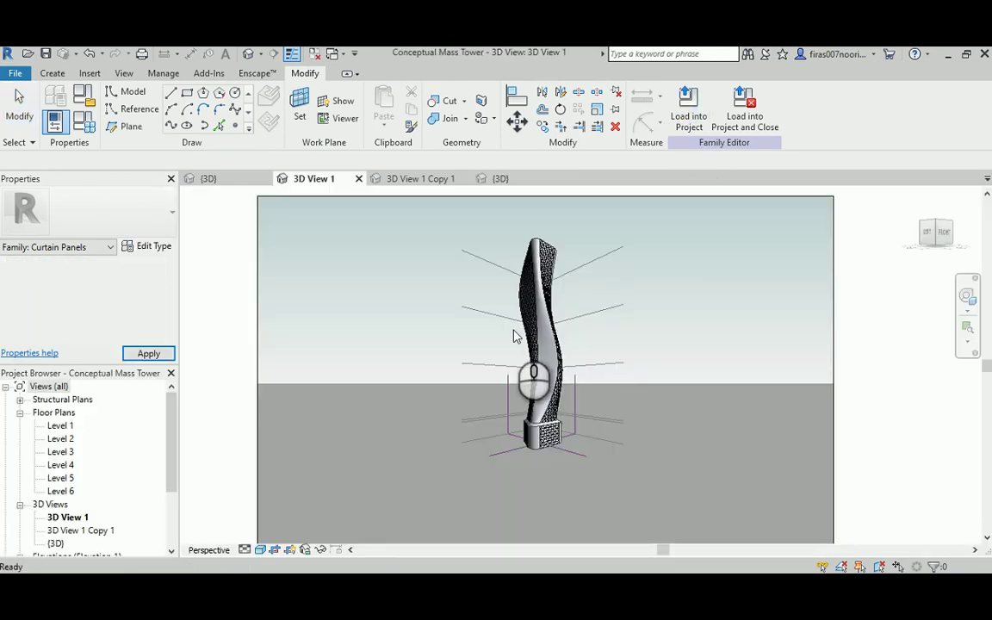
pyautogui.scroll(5, 543, 422)
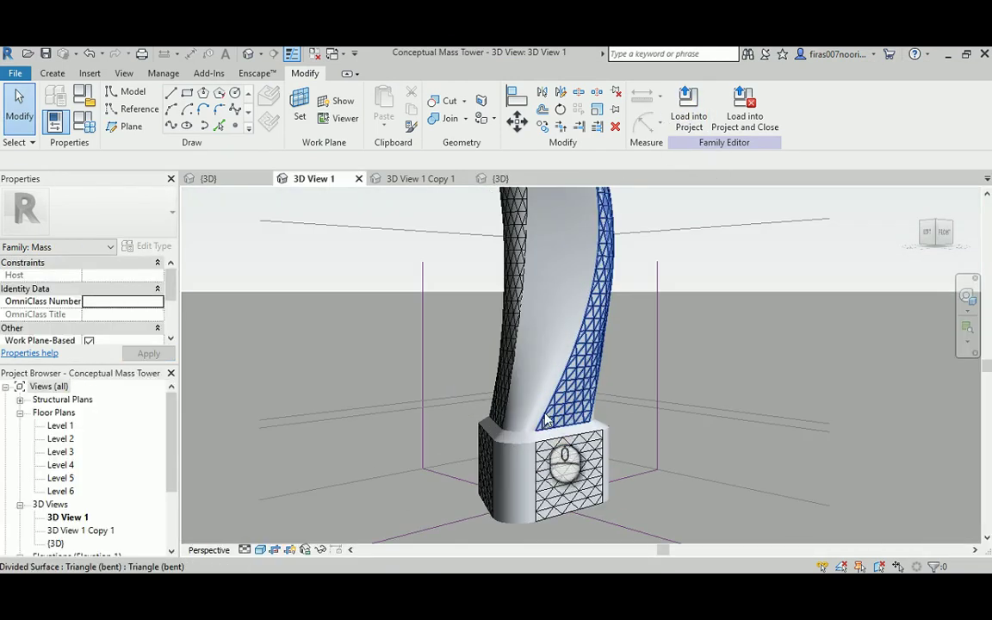
pyautogui.click(500, 179)
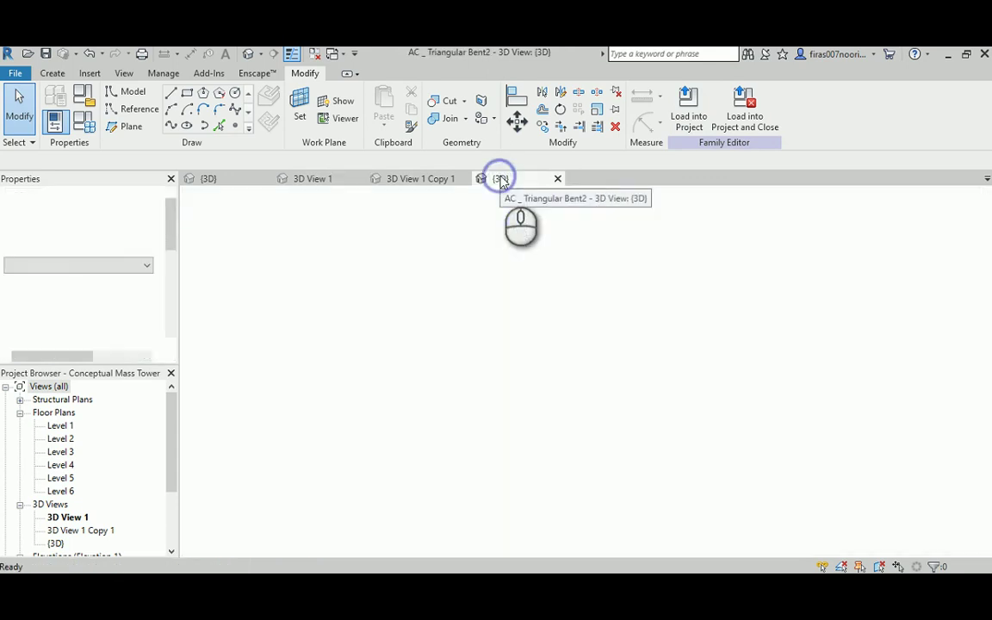
pyautogui.click(558, 179)
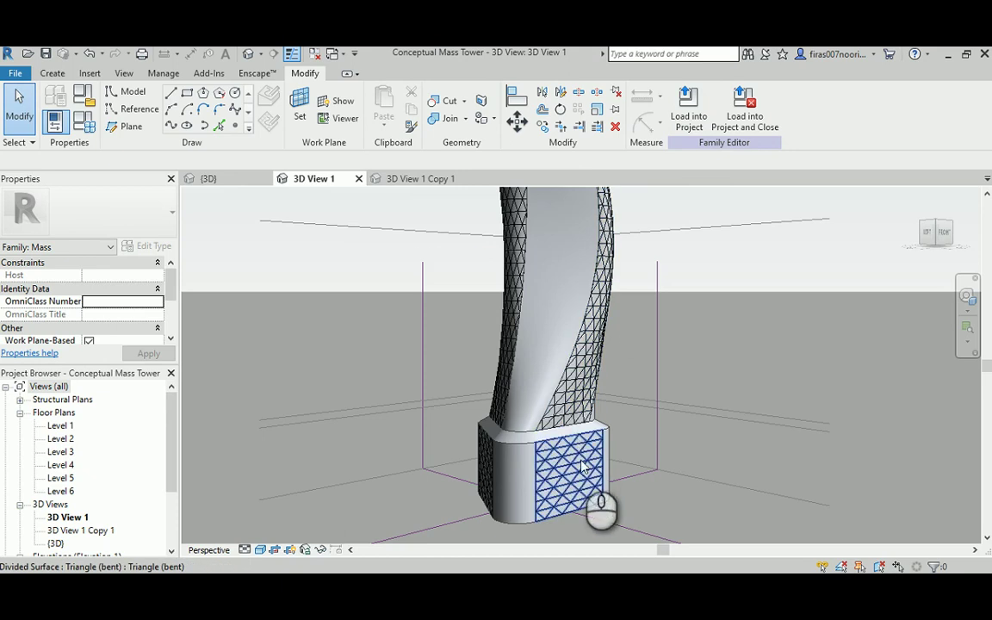
pyautogui.scroll(4, 586, 417)
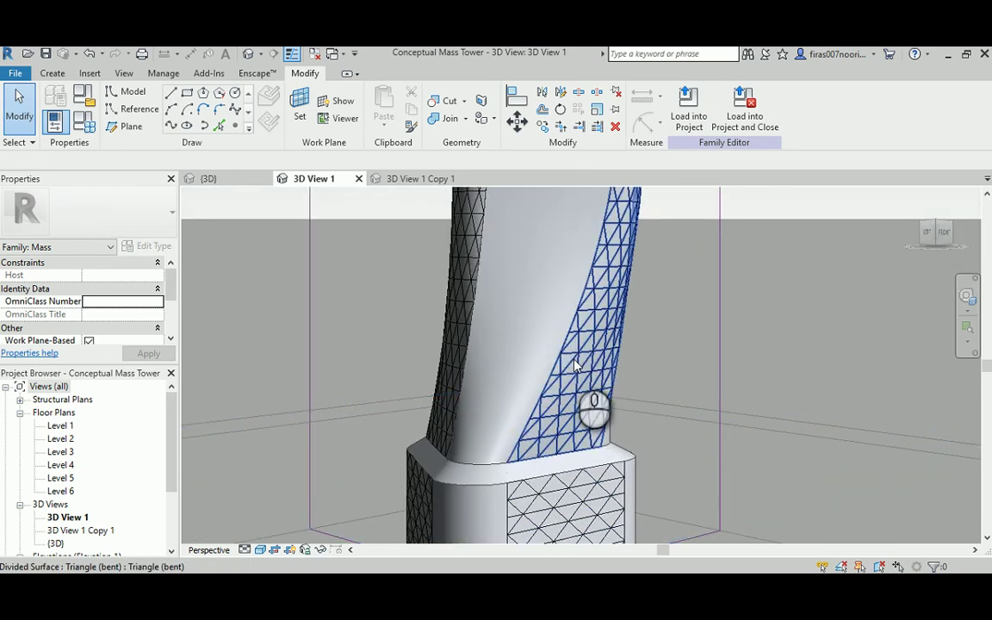
# Set the tower's upper divided surface to the Triangle (bent) : AC _ Triangular Bent2 type
pyautogui.click(573, 369)
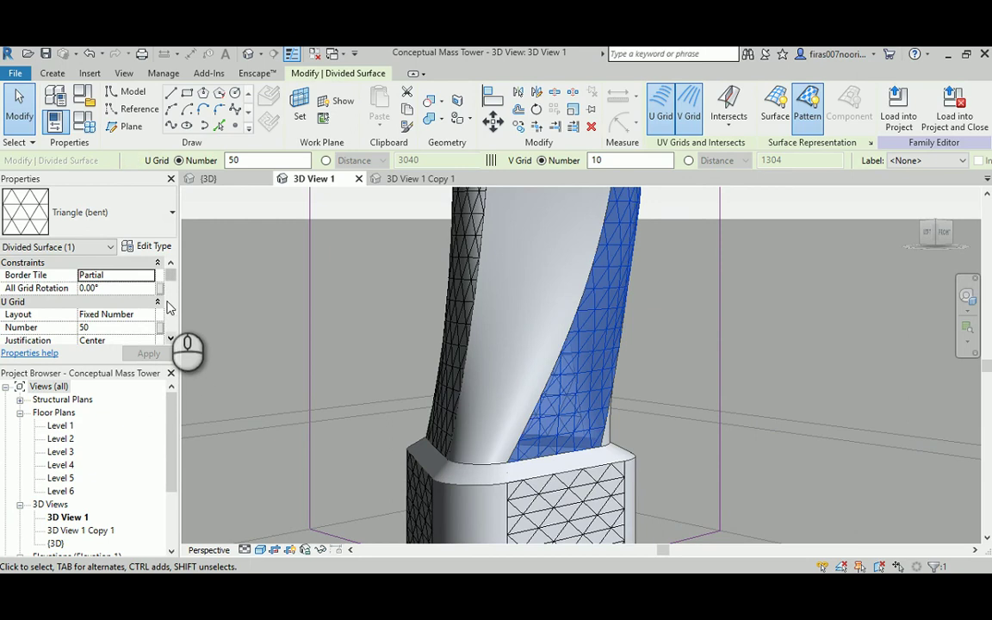
pyautogui.moveTo(170, 274)
pyautogui.mouseDown()
pyautogui.moveTo(173, 293)
pyautogui.moveTo(172, 280)
pyautogui.mouseUp()
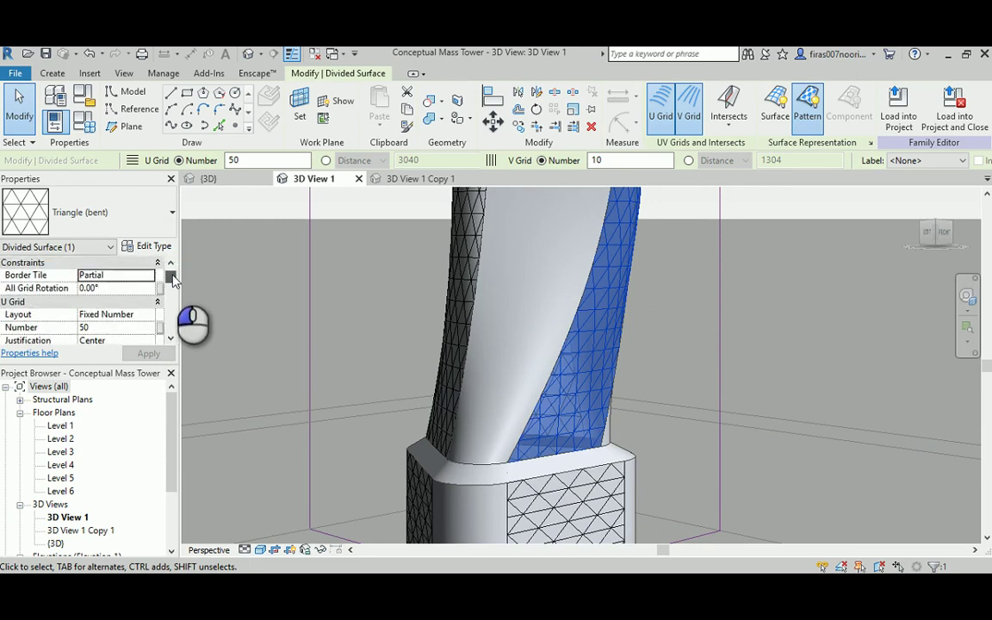
pyautogui.click(125, 221)
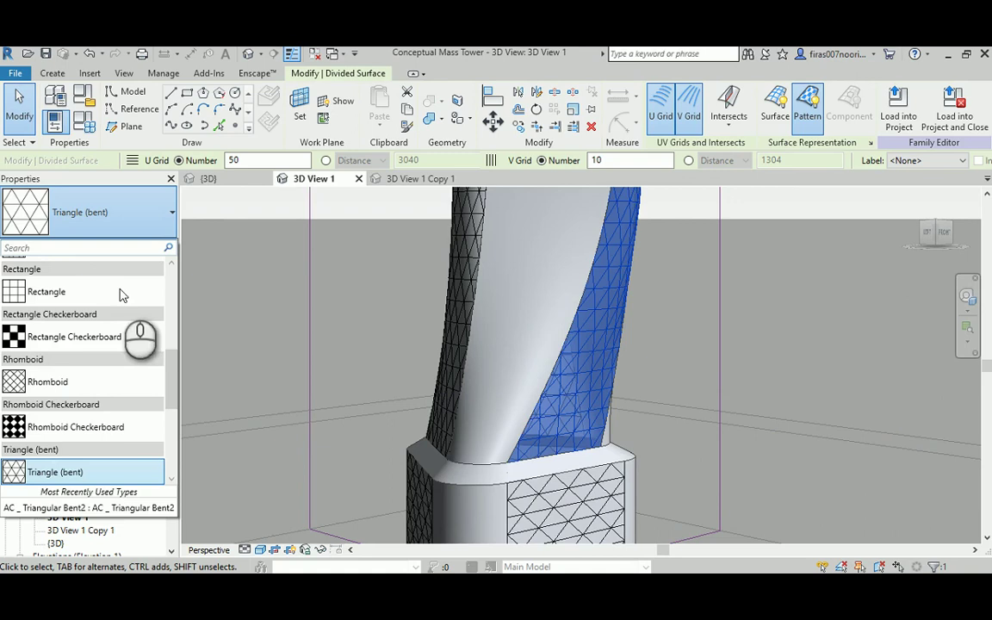
pyautogui.scroll(-2, 77, 416)
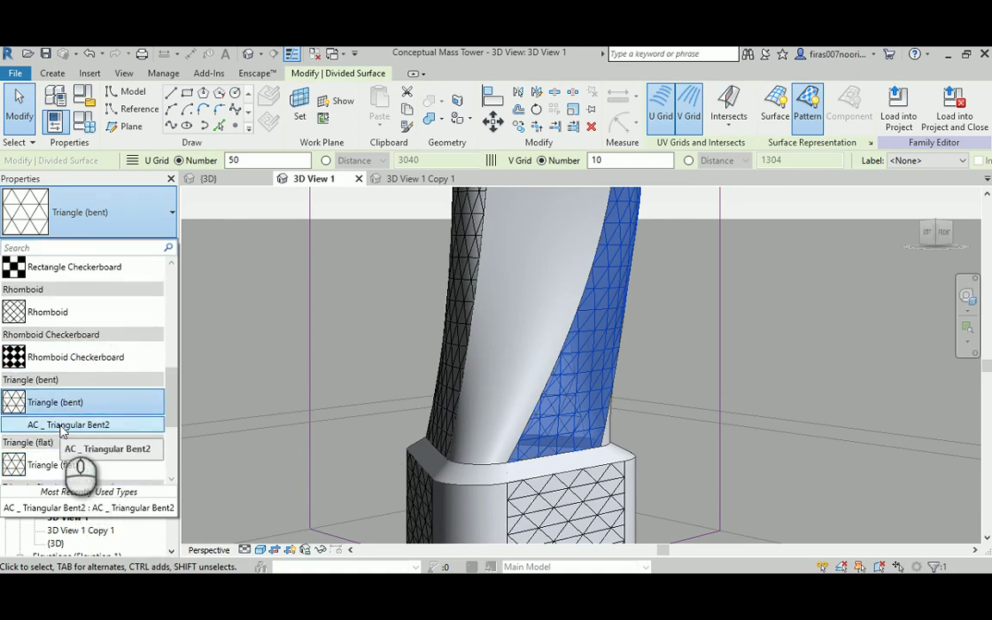
pyautogui.click(61, 426)
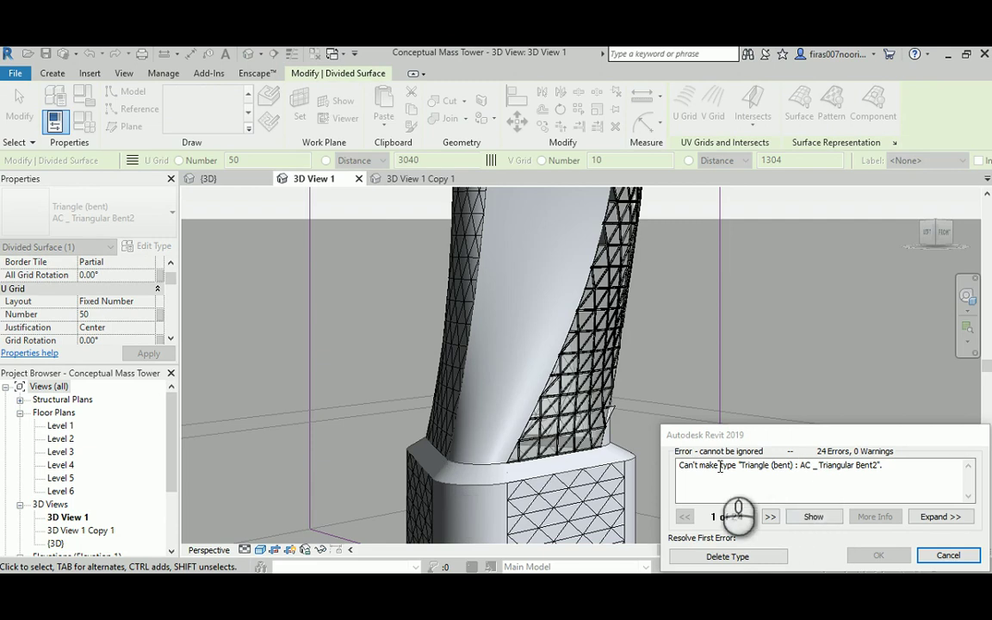
# Delete the panel type that could not be built and zoom in on the panelled surface
pyautogui.click(737, 557)
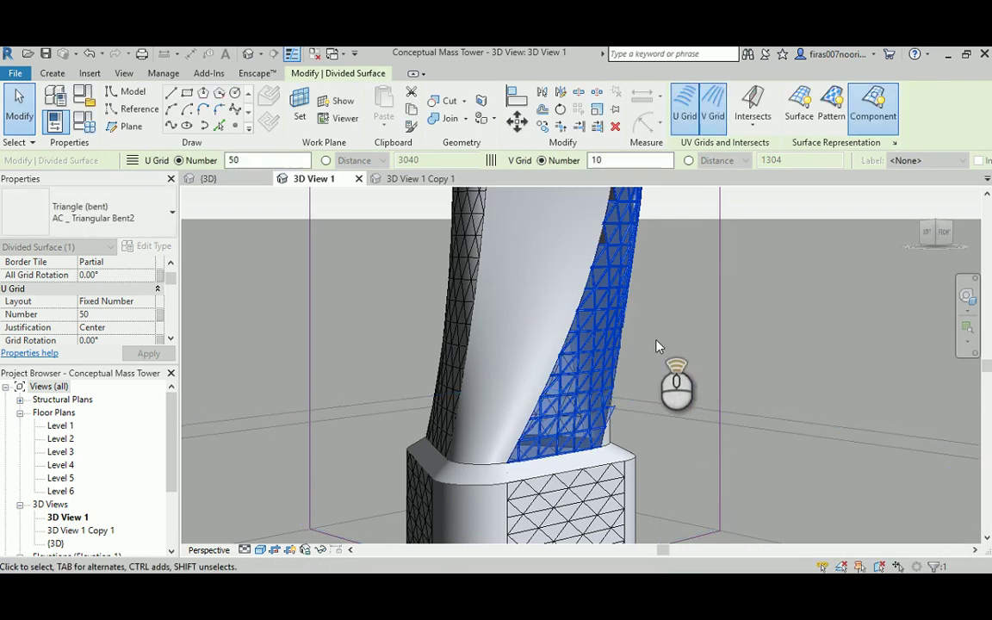
pyautogui.scroll(3, 664, 367)
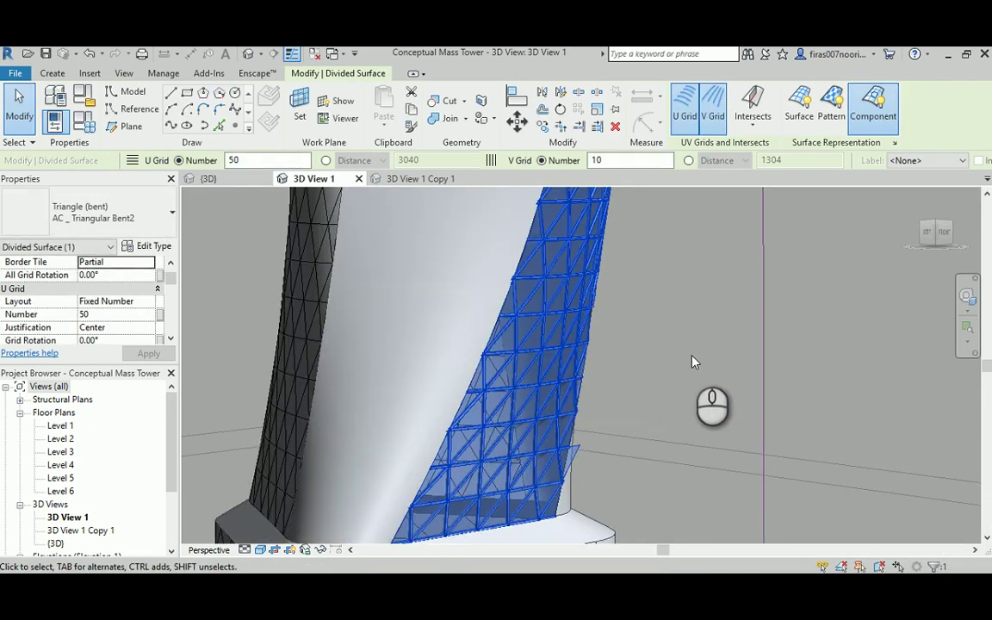
pyautogui.scroll(5, 571, 465)
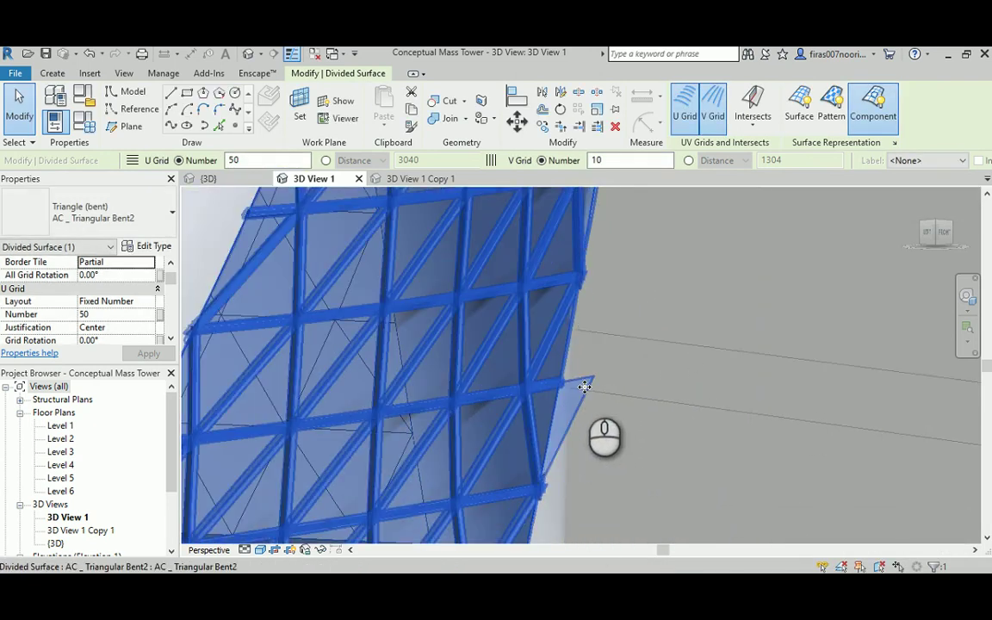
pyautogui.moveTo(587, 395)
pyautogui.keyDown('shift'); pyautogui.mouseDown(button='middle')
pyautogui.moveTo(519, 366)
pyautogui.moveTo(435, 366)
pyautogui.moveTo(343, 338)
pyautogui.moveTo(368, 359)
pyautogui.moveTo(378, 297)
pyautogui.mouseUp(button='middle'); pyautogui.keyUp('shift')
pyautogui.scroll(6, 394, 230)
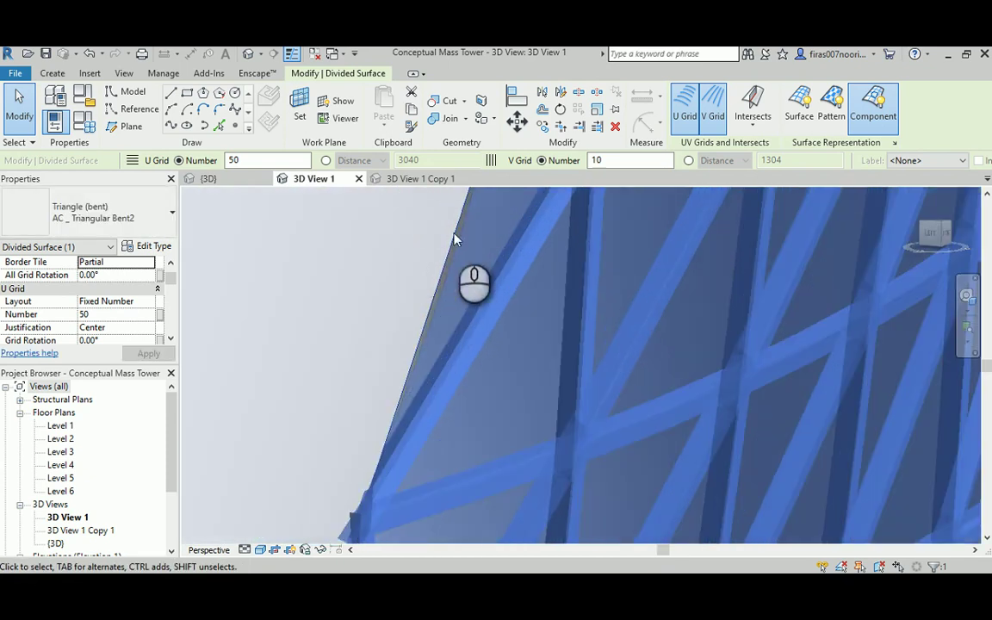
pyautogui.moveTo(454, 234); pyautogui.dragTo(455, 320, button='middle')
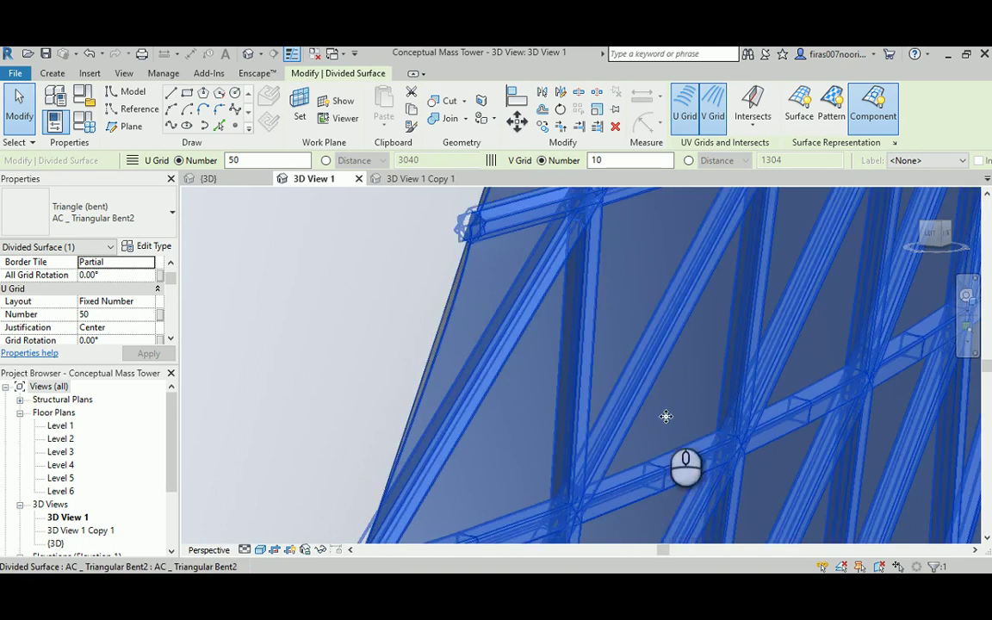
# Orbit and pan around the tower to inspect the Bent2 framed glass panels from several sides
pyautogui.keyDown('shift'); pyautogui.moveTo(662, 454); pyautogui.dragTo(608, 470, button='middle'); pyautogui.keyUp('shift')
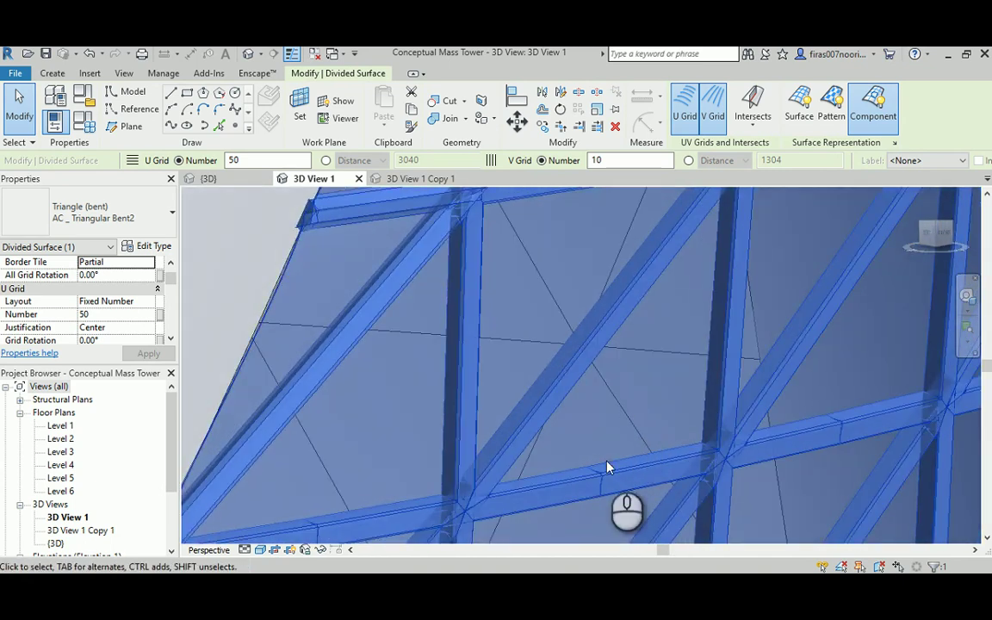
pyautogui.scroll(-5, 603, 476)
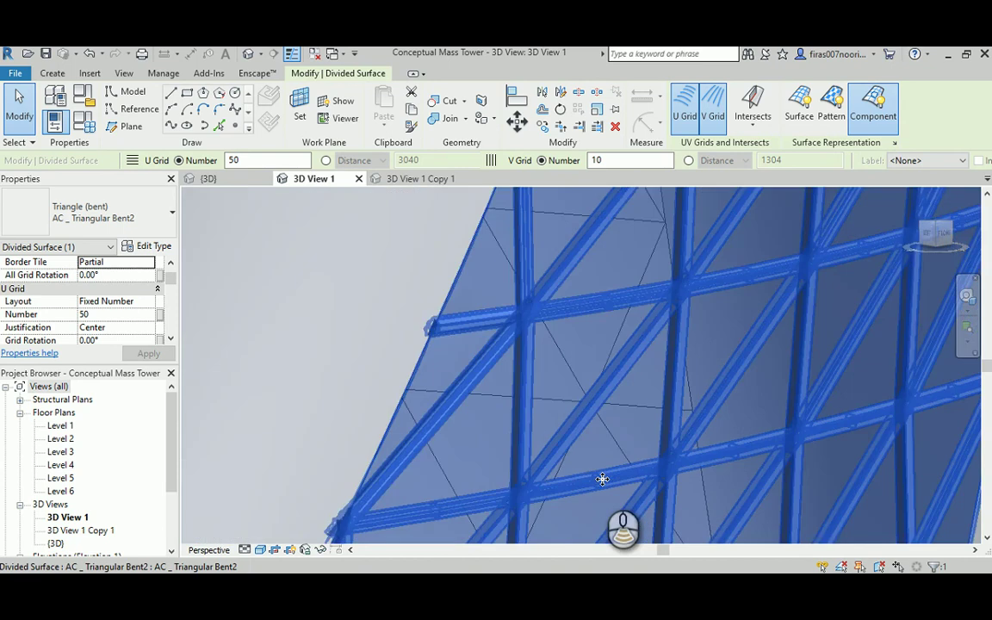
pyautogui.scroll(-4, 613, 442)
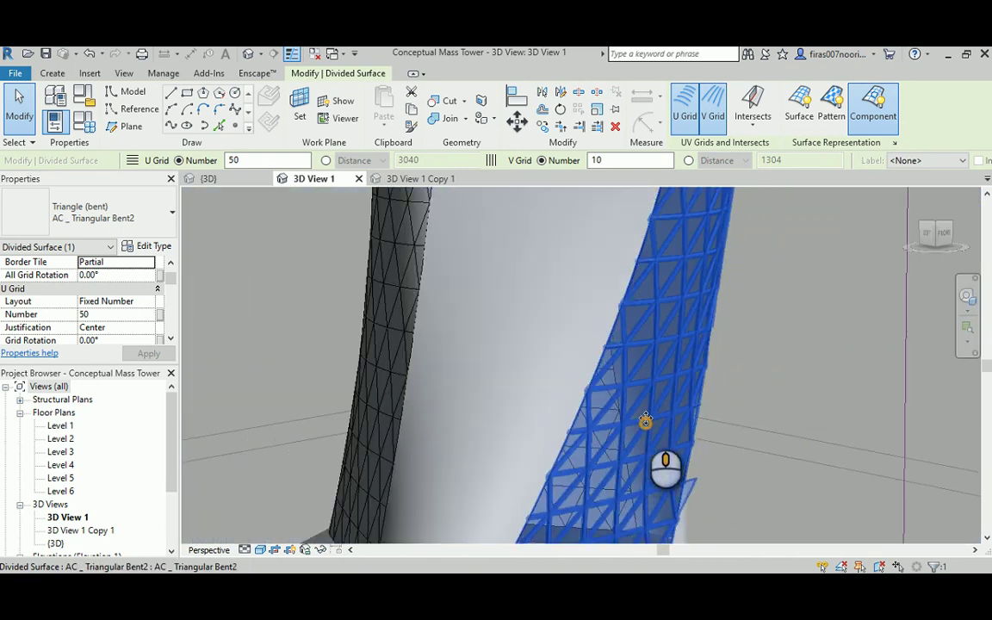
pyautogui.keyDown('shift'); pyautogui.moveTo(653, 430); pyautogui.dragTo(571, 394, button='middle'); pyautogui.keyUp('shift')
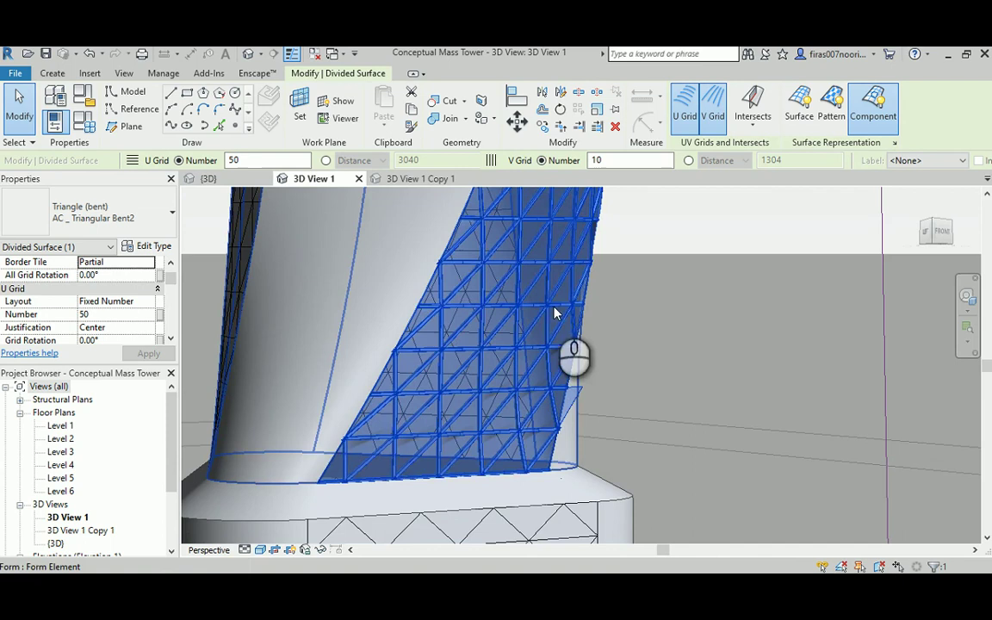
pyautogui.moveTo(554, 310); pyautogui.dragTo(488, 478, button='middle')
pyautogui.moveTo(514, 264); pyautogui.dragTo(465, 373, button='middle')
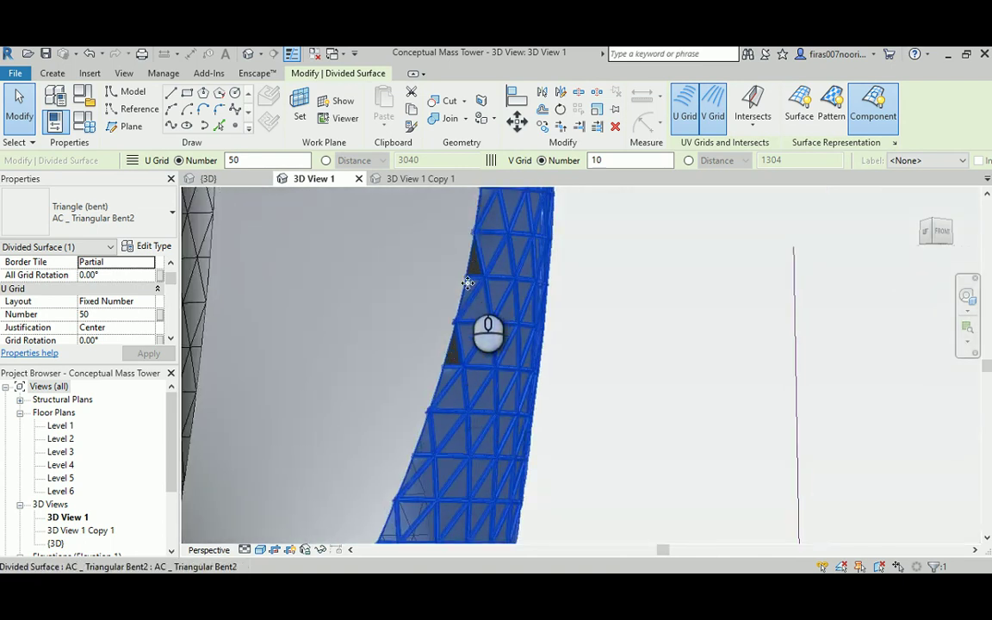
pyautogui.keyDown('shift'); pyautogui.moveTo(469, 284); pyautogui.dragTo(517, 258, button='middle'); pyautogui.keyUp('shift')
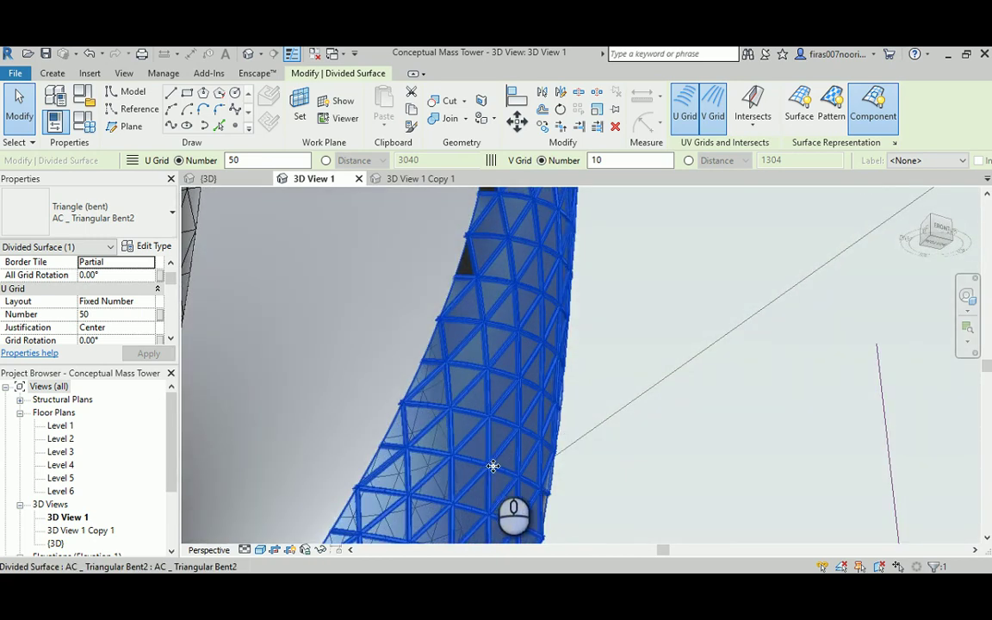
pyautogui.keyDown('shift'); pyautogui.moveTo(492, 446); pyautogui.dragTo(475, 248, button='middle'); pyautogui.keyUp('shift')
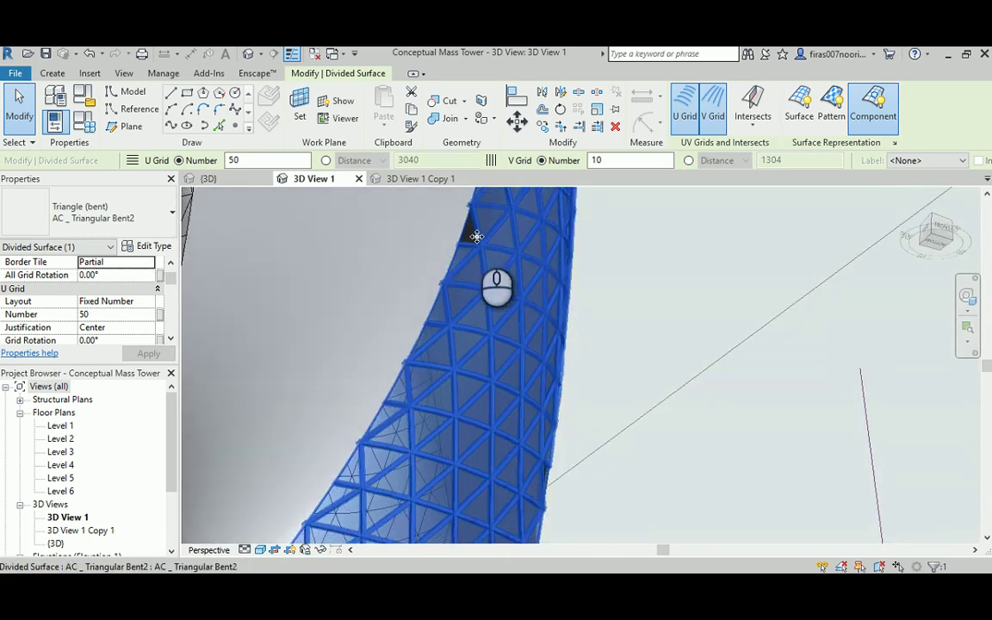
pyautogui.keyDown('shift'); pyautogui.moveTo(516, 443); pyautogui.dragTo(549, 398, button='middle'); pyautogui.keyUp('shift')
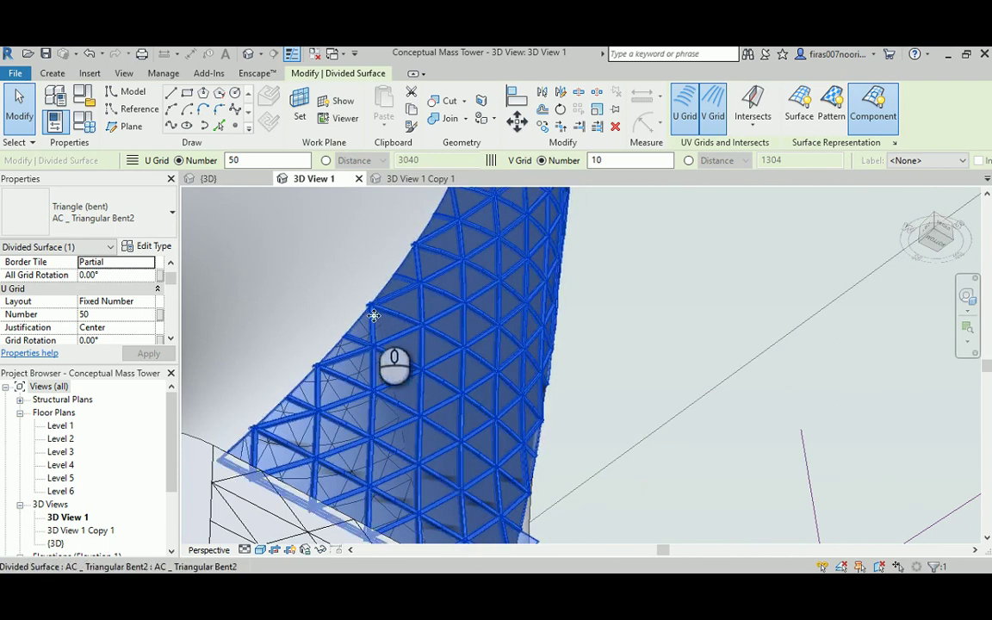
pyautogui.scroll(4, 374, 316)
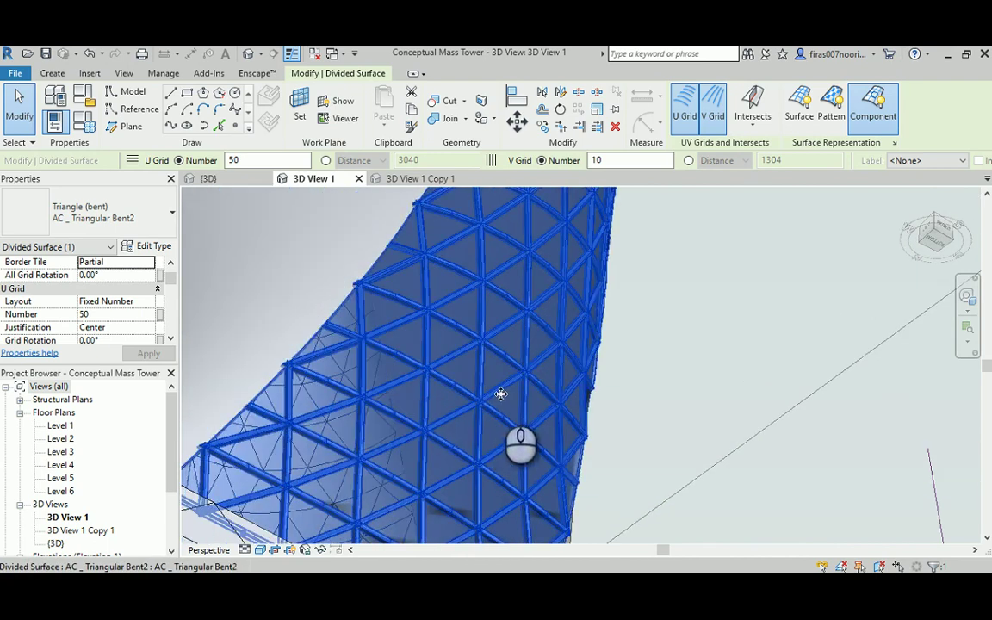
pyautogui.scroll(2, 501, 393)
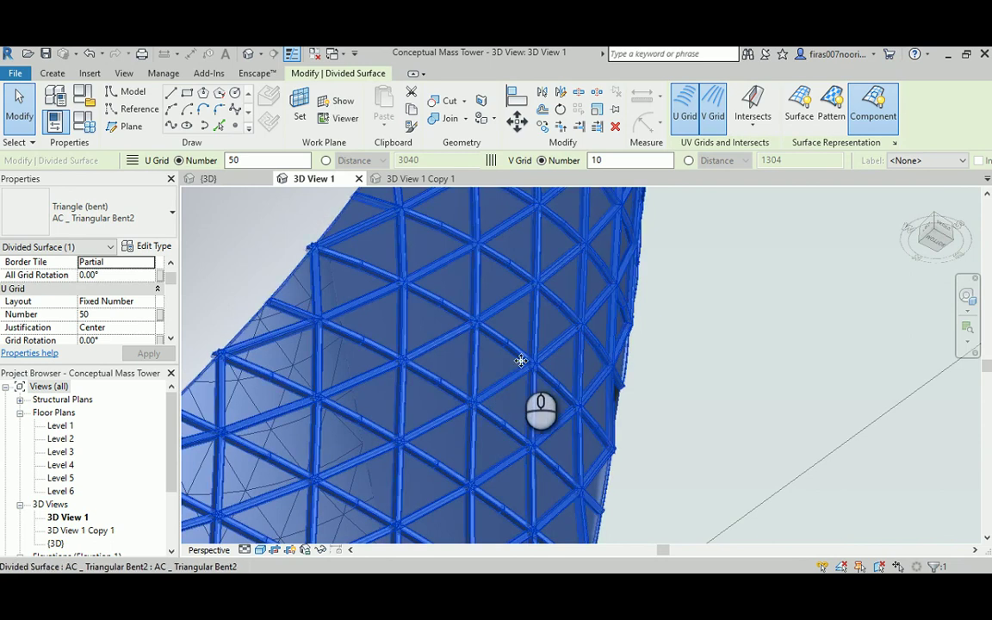
pyautogui.moveTo(421, 368); pyautogui.dragTo(290, 329, button='middle')
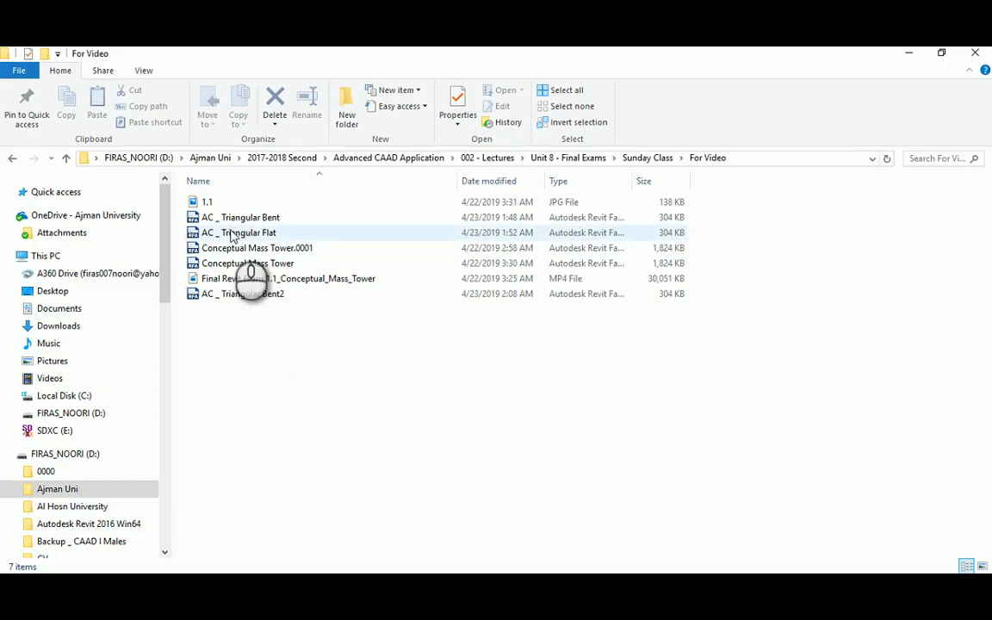
# Open AC _ Triangular Flat from the For Video folder
pyautogui.doubleClick(237, 233)
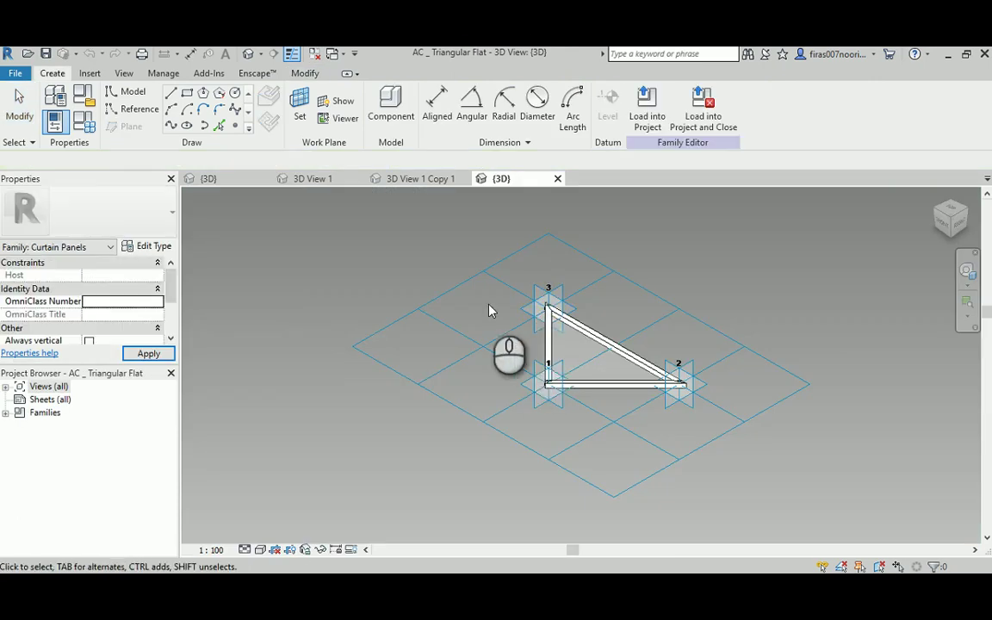
# Load the AC _ Triangular Flat family into the Conceptual Mass Tower project
pyautogui.scroll(1, 626, 338)
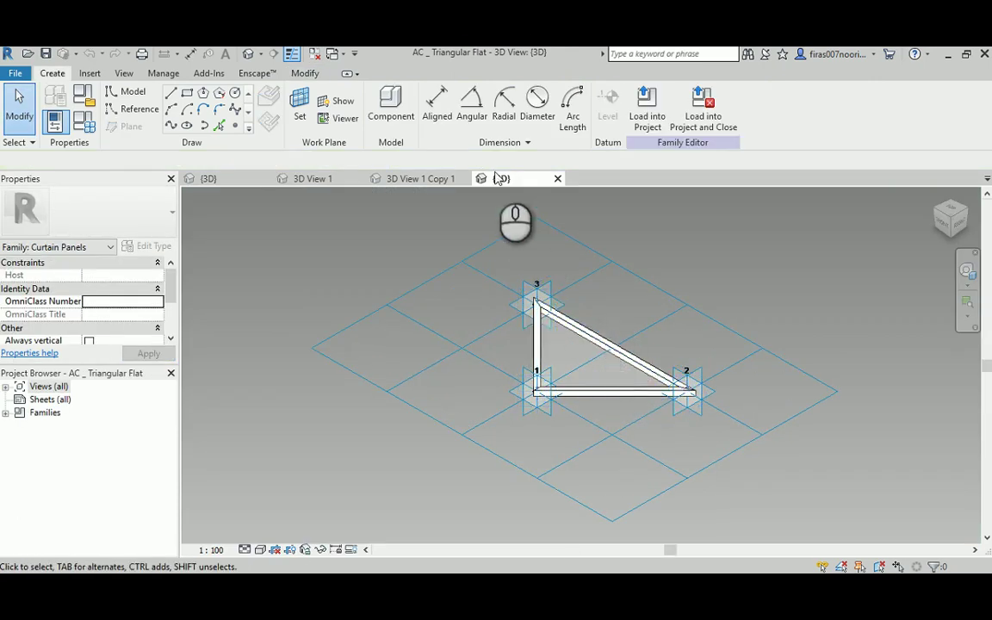
pyautogui.click(414, 289)
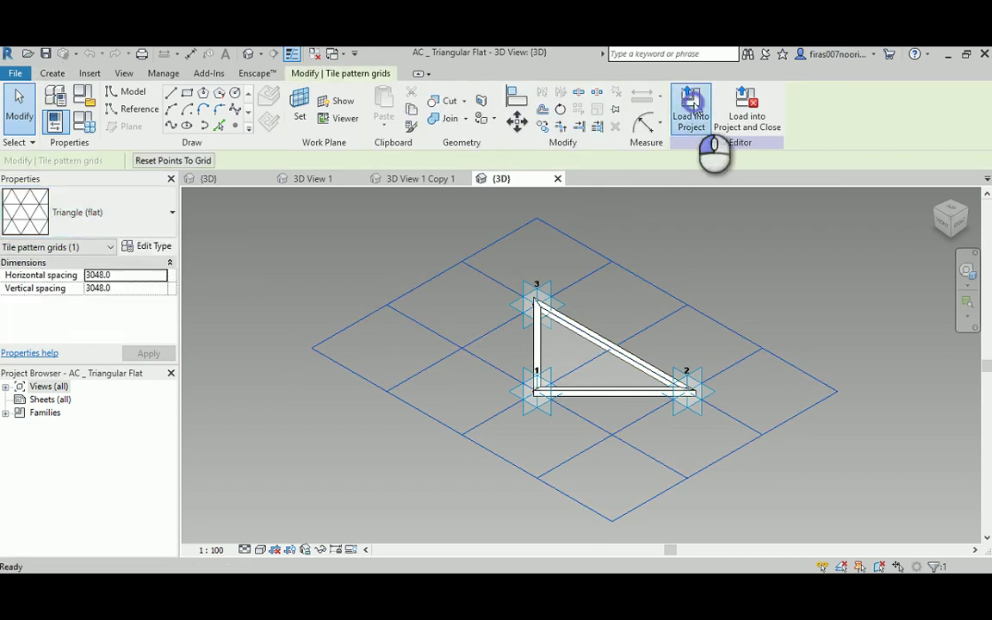
pyautogui.click(689, 108)
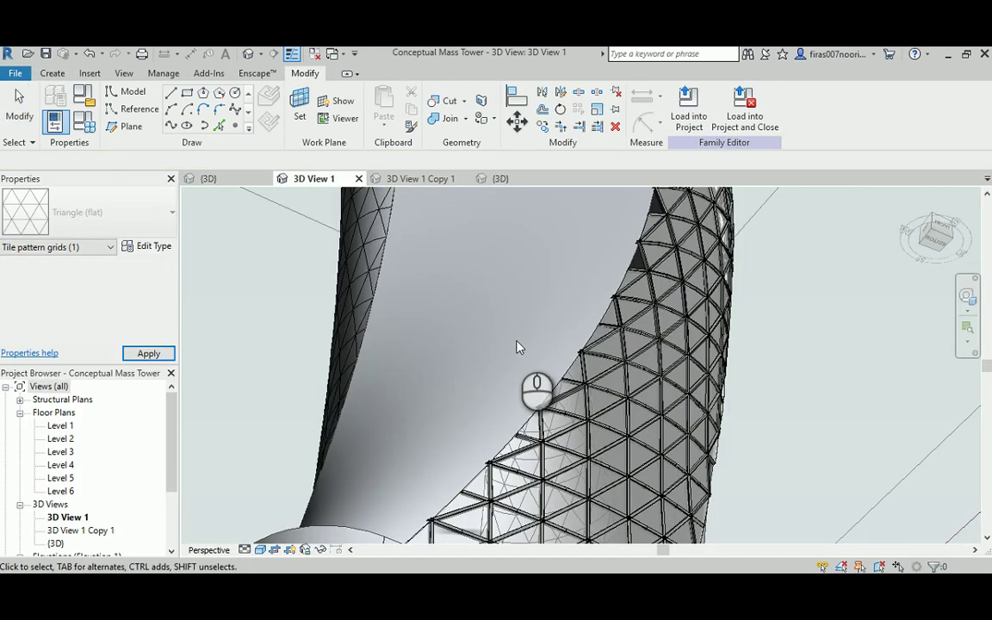
pyautogui.keyDown('shift'); pyautogui.moveTo(543, 376); pyautogui.dragTo(552, 345, button='middle'); pyautogui.keyUp('shift')
pyautogui.keyDown('shift'); pyautogui.moveTo(508, 293); pyautogui.dragTo(507, 538, button='middle'); pyautogui.keyUp('shift')
pyautogui.keyDown('shift'); pyautogui.moveTo(509, 344); pyautogui.dragTo(627, 437, button='middle'); pyautogui.keyUp('shift')
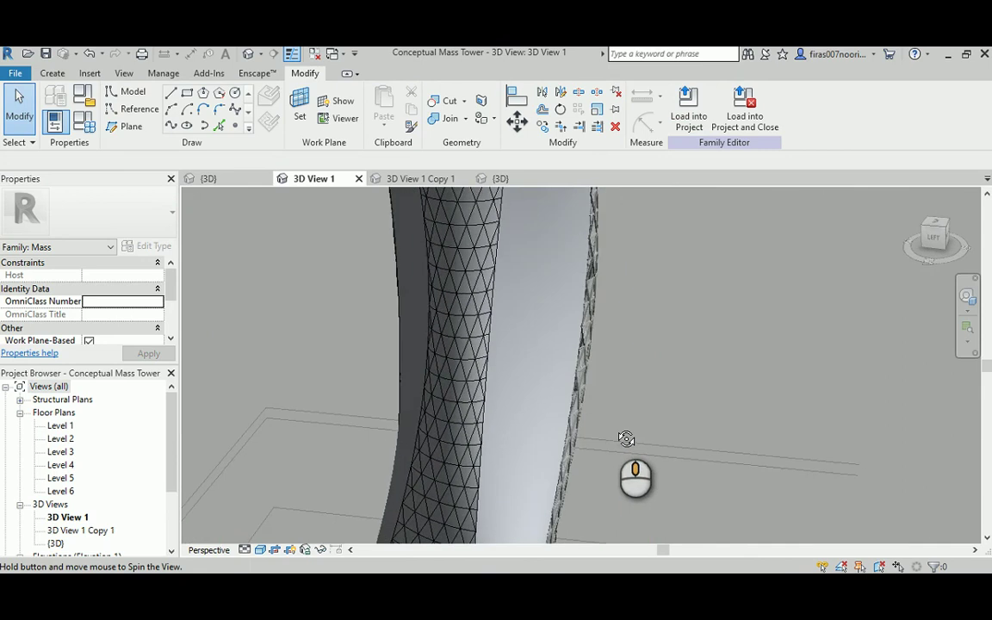
pyautogui.moveTo(524, 428); pyautogui.dragTo(530, 530, button='middle')
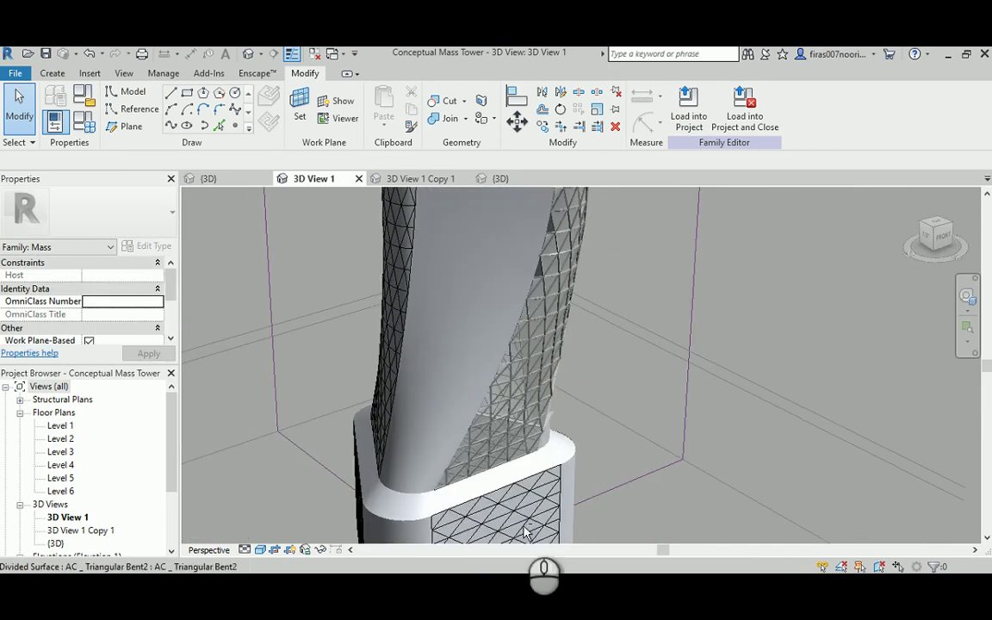
pyautogui.keyDown('shift'); pyautogui.moveTo(371, 371); pyautogui.dragTo(410, 372, button='middle'); pyautogui.keyUp('shift')
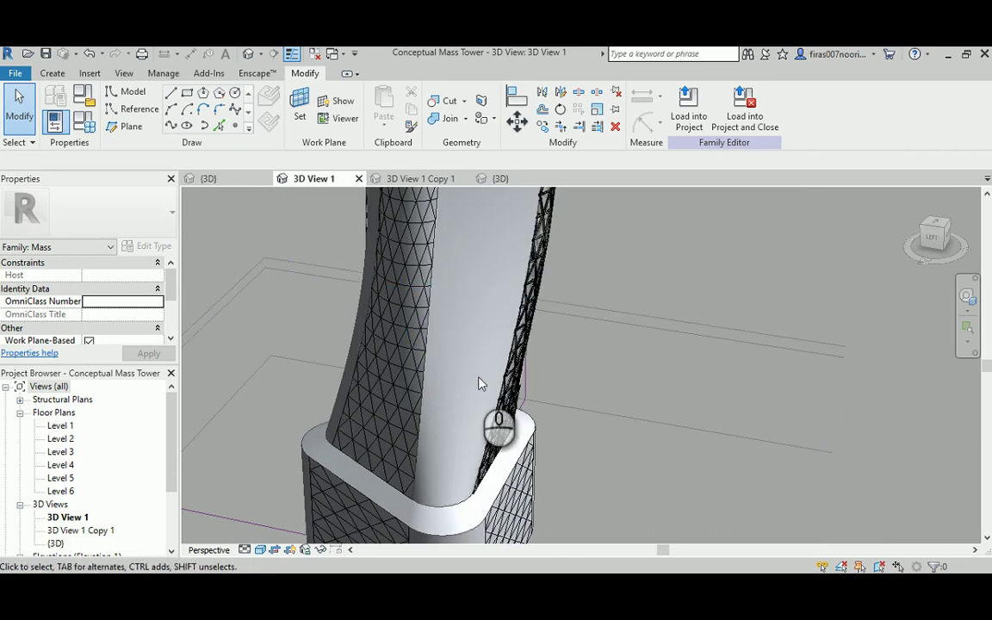
pyautogui.keyDown('shift'); pyautogui.moveTo(488, 379); pyautogui.dragTo(481, 338, button='middle'); pyautogui.keyUp('shift')
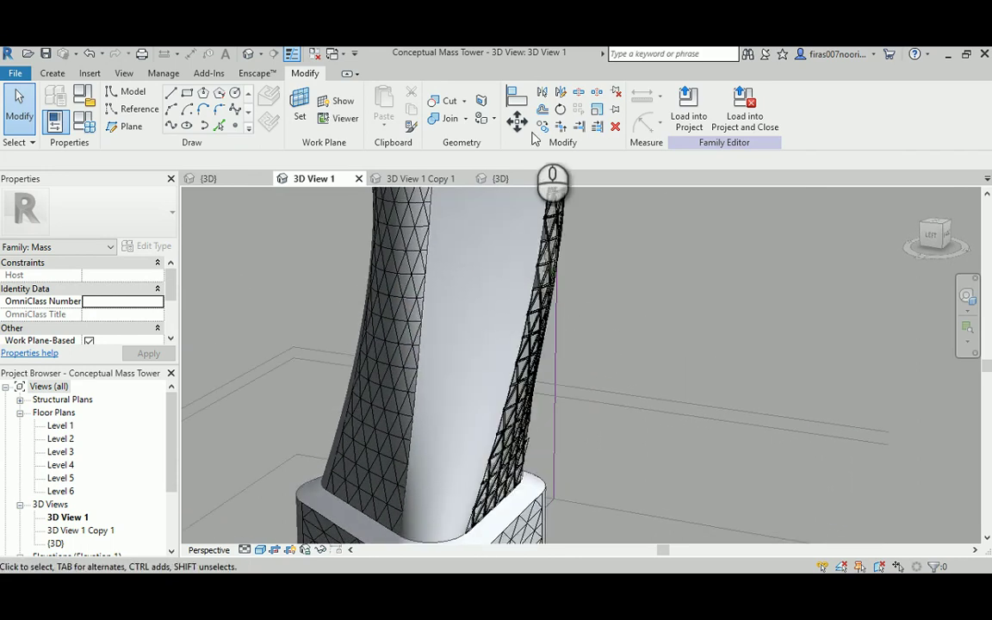
# Set the left divided surface to the Triangle (flat) : AC _ Triangular Flat panel type
pyautogui.click(402, 317)
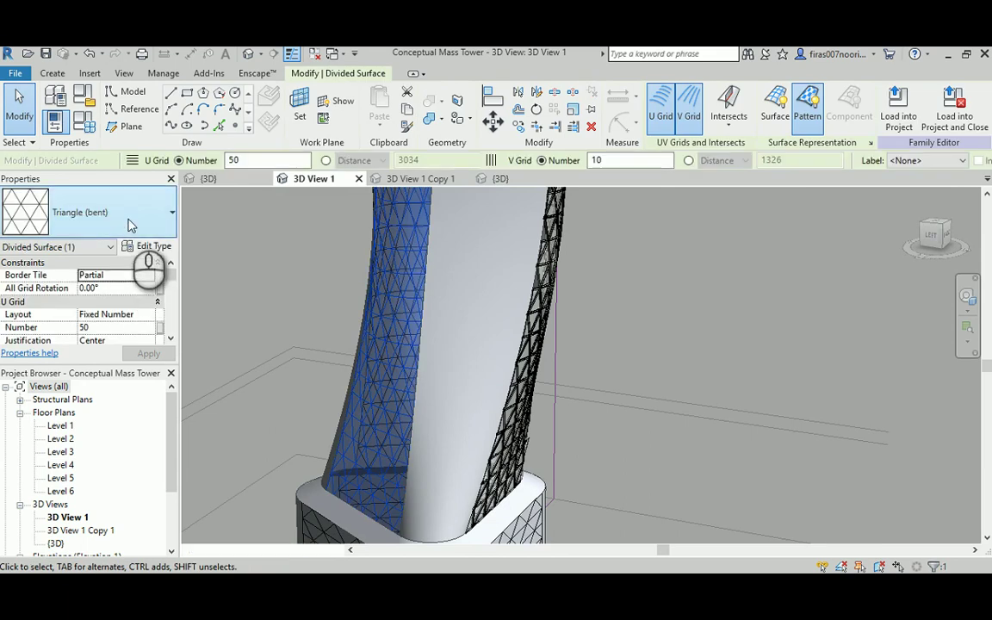
pyautogui.click(129, 225)
pyautogui.scroll(-1, 73, 401)
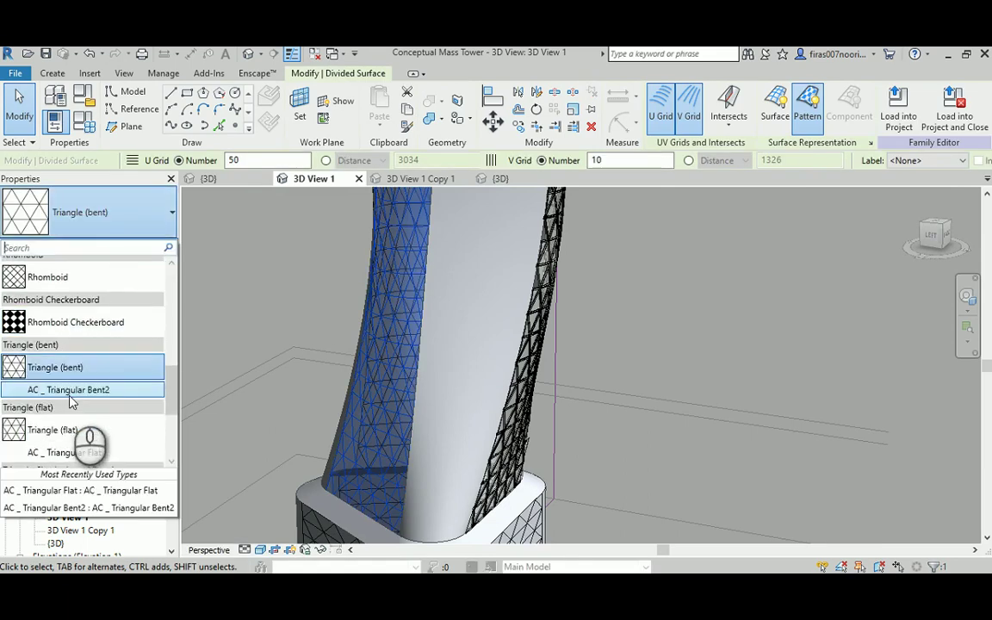
pyautogui.click(69, 452)
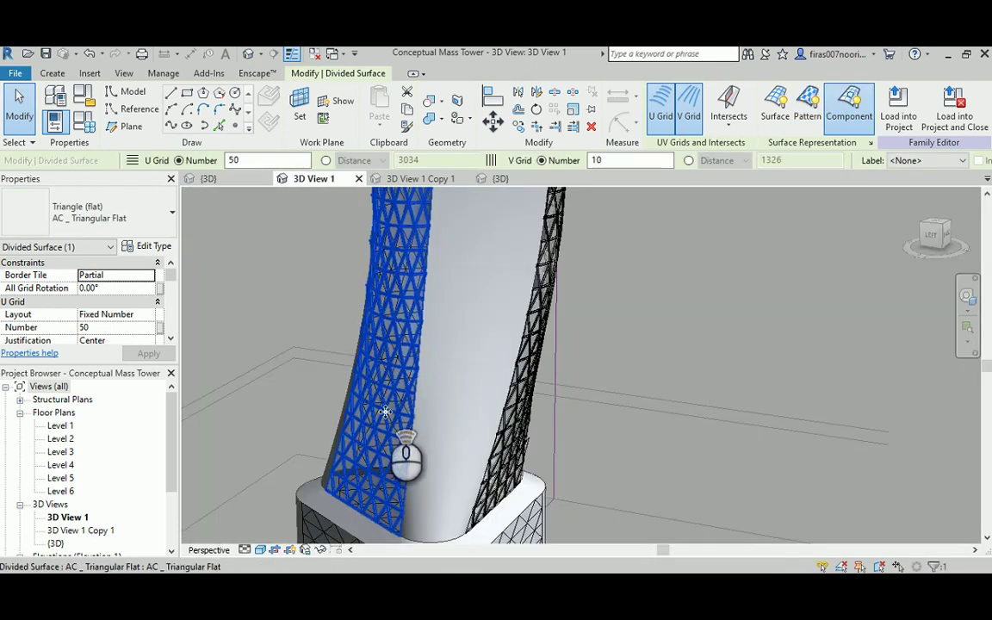
pyautogui.scroll(5, 393, 405)
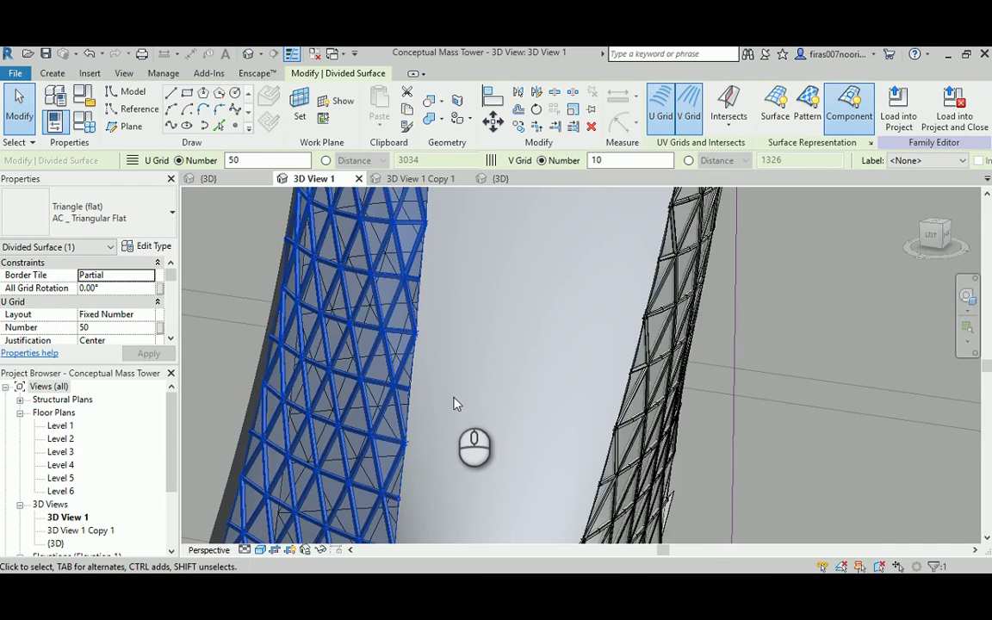
pyautogui.scroll(3, 454, 405)
pyautogui.keyDown('shift'); pyautogui.moveTo(504, 312); pyautogui.dragTo(445, 290, button='middle'); pyautogui.keyUp('shift')
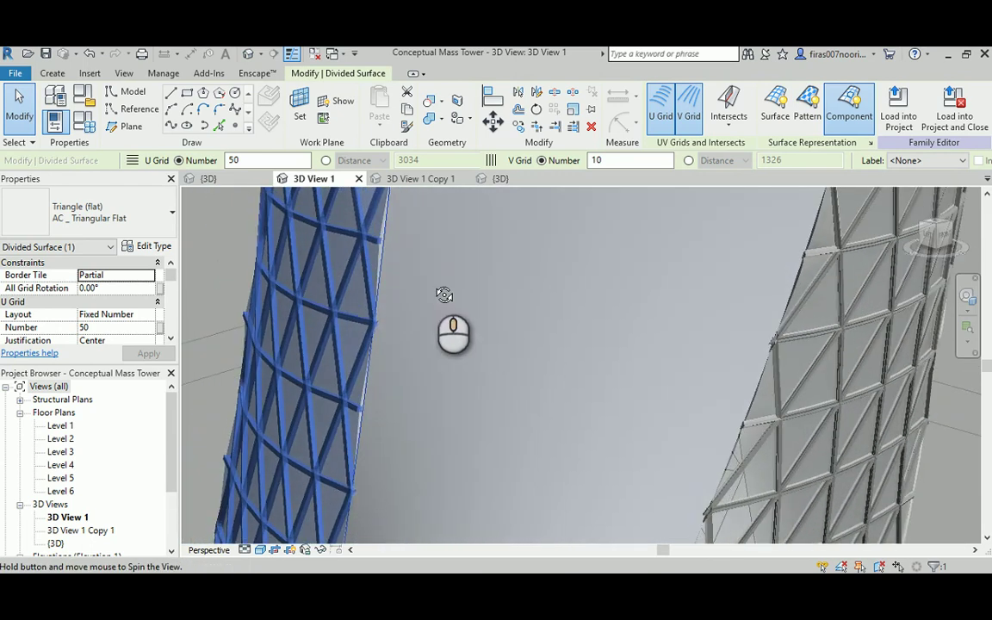
pyautogui.scroll(4, 381, 229)
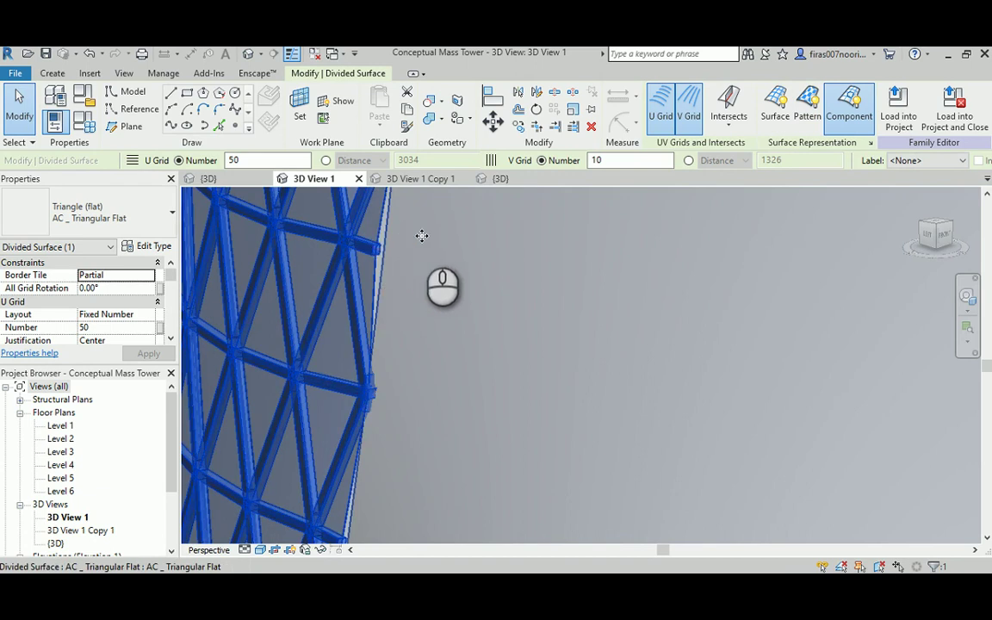
pyautogui.moveTo(420, 237); pyautogui.dragTo(349, 272, button='middle')
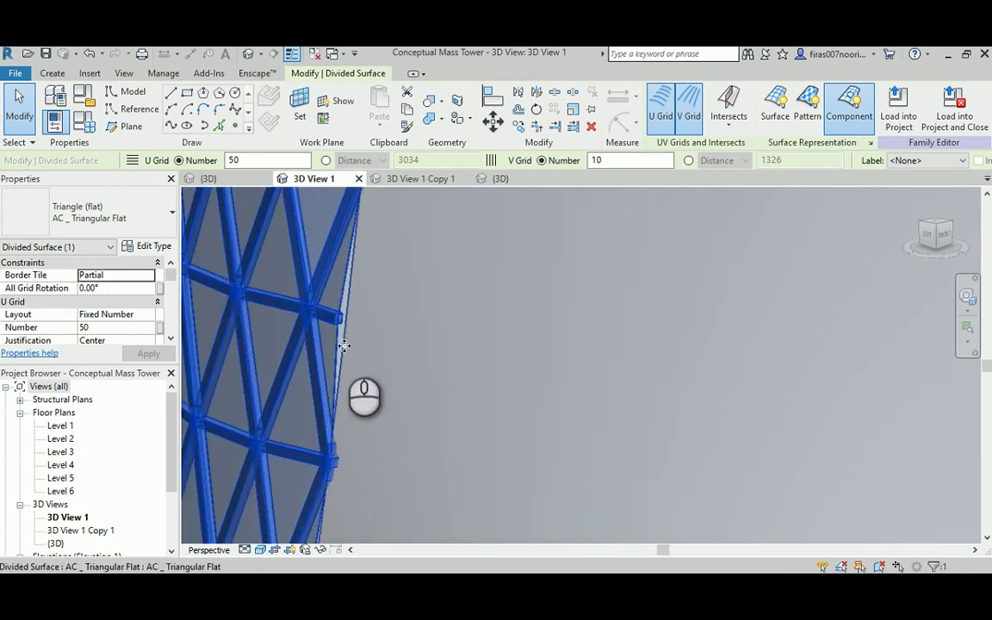
pyautogui.scroll(-2, 346, 320)
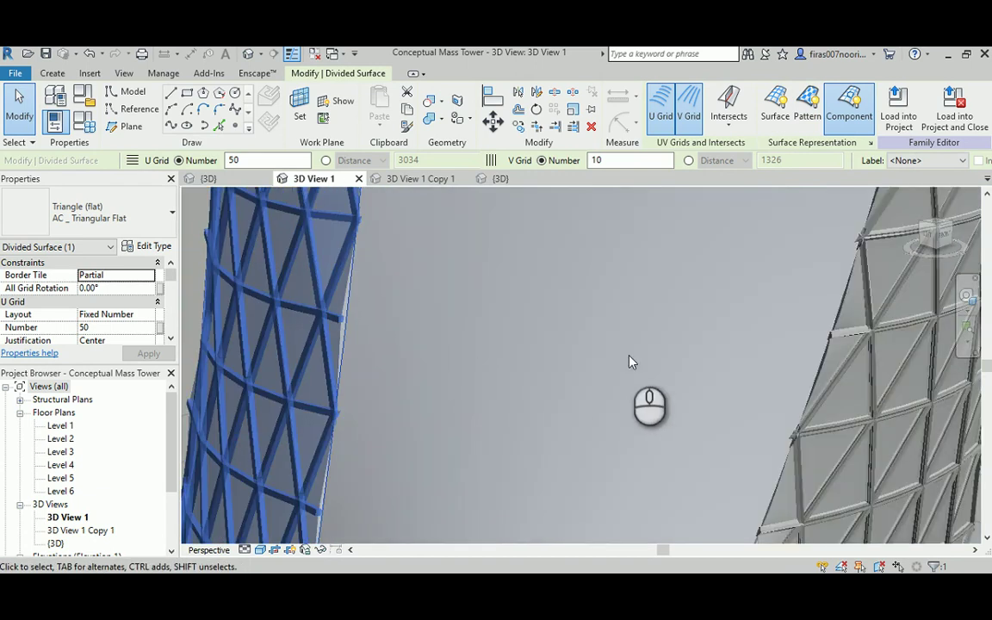
pyautogui.moveTo(628, 361); pyautogui.dragTo(492, 354, button='middle')
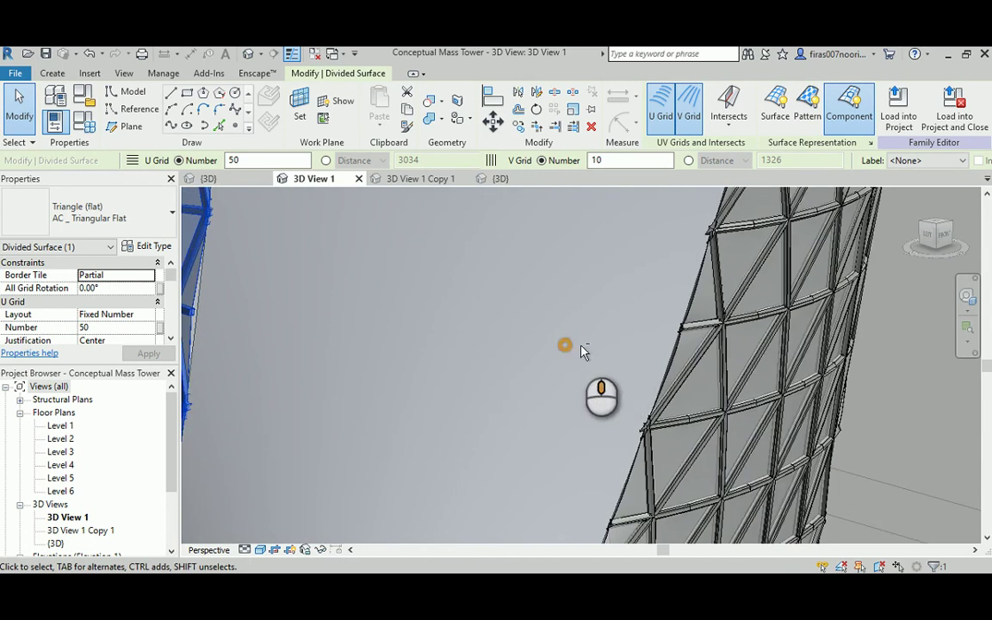
pyautogui.keyDown('shift'); pyautogui.moveTo(577, 352); pyautogui.dragTo(560, 337, button='middle'); pyautogui.keyUp('shift')
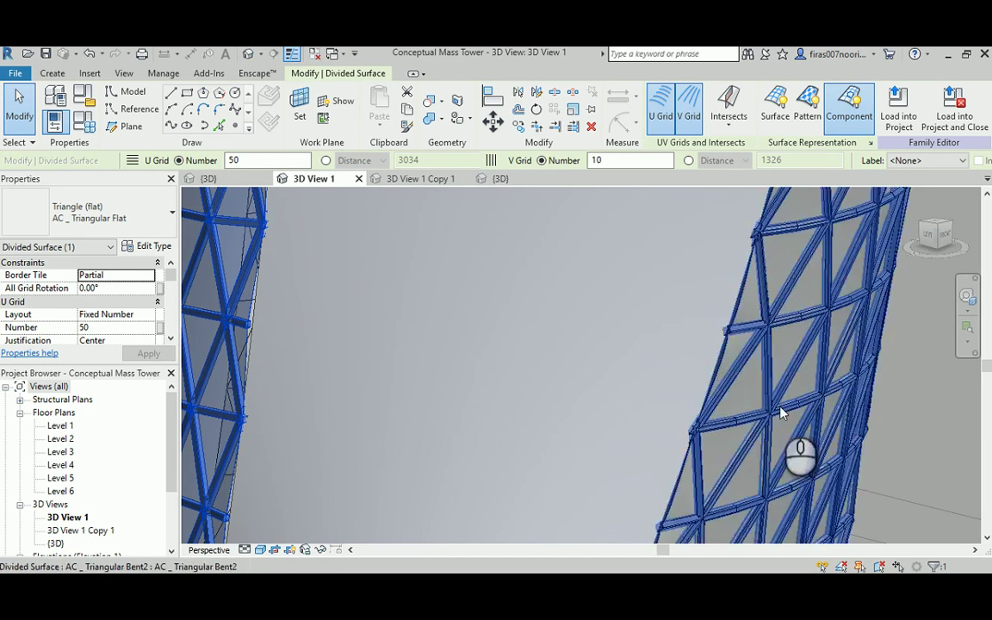
pyautogui.moveTo(365, 337); pyautogui.dragTo(517, 342, button='middle')
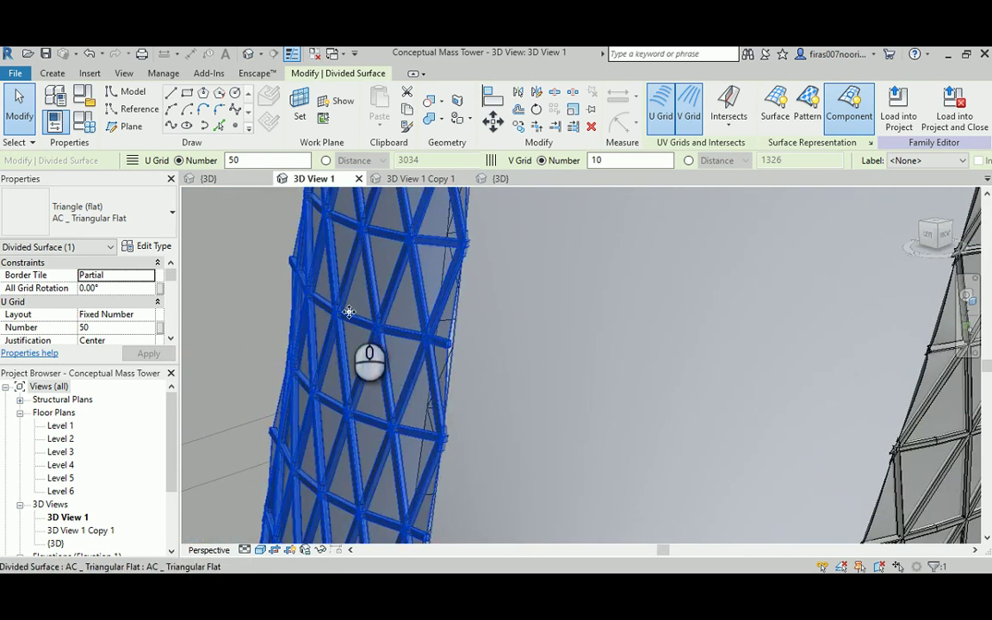
pyautogui.keyDown('shift'); pyautogui.moveTo(297, 284); pyautogui.dragTo(426, 317, button='middle'); pyautogui.keyUp('shift')
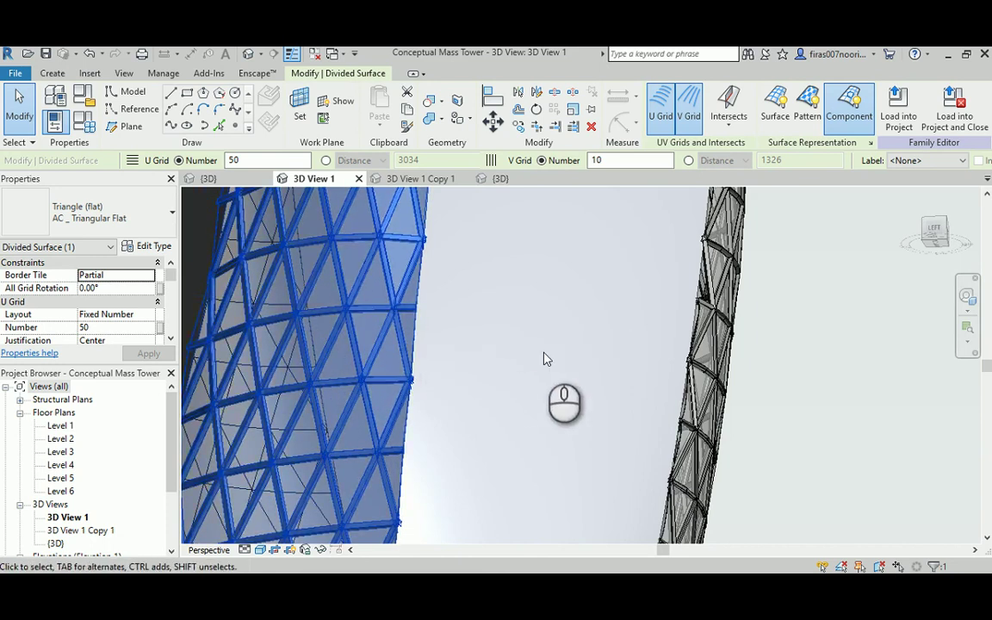
pyautogui.keyDown('shift'); pyautogui.moveTo(545, 357); pyautogui.dragTo(594, 337, button='middle'); pyautogui.keyUp('shift')
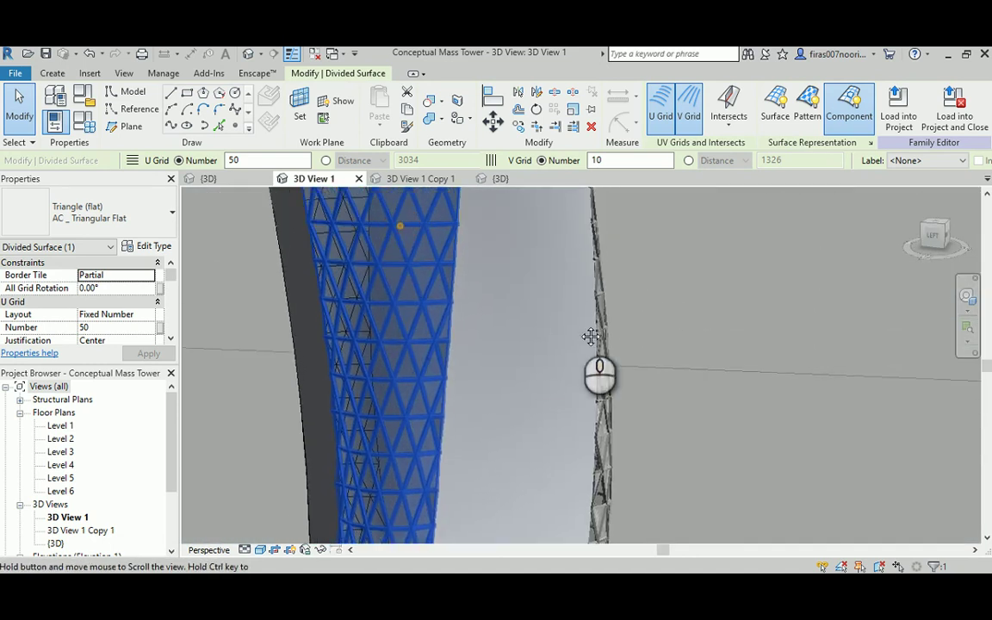
pyautogui.moveTo(413, 247); pyautogui.dragTo(492, 261, button='middle')
# Change the flat-panel surface's U Grid Number from 50 to 25 and apply it
pyautogui.click(113, 327)
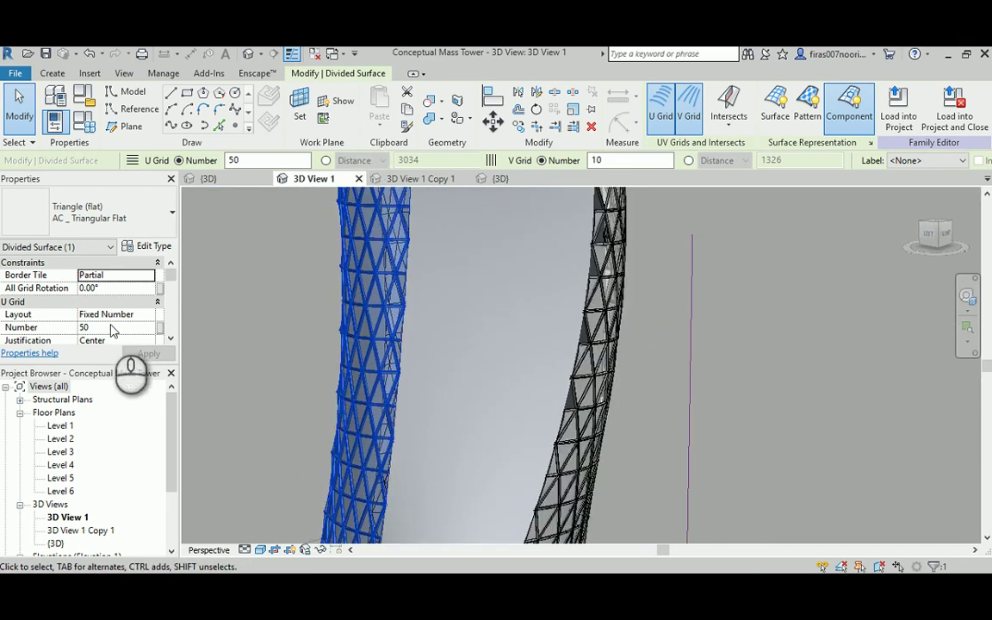
pyautogui.write('25')
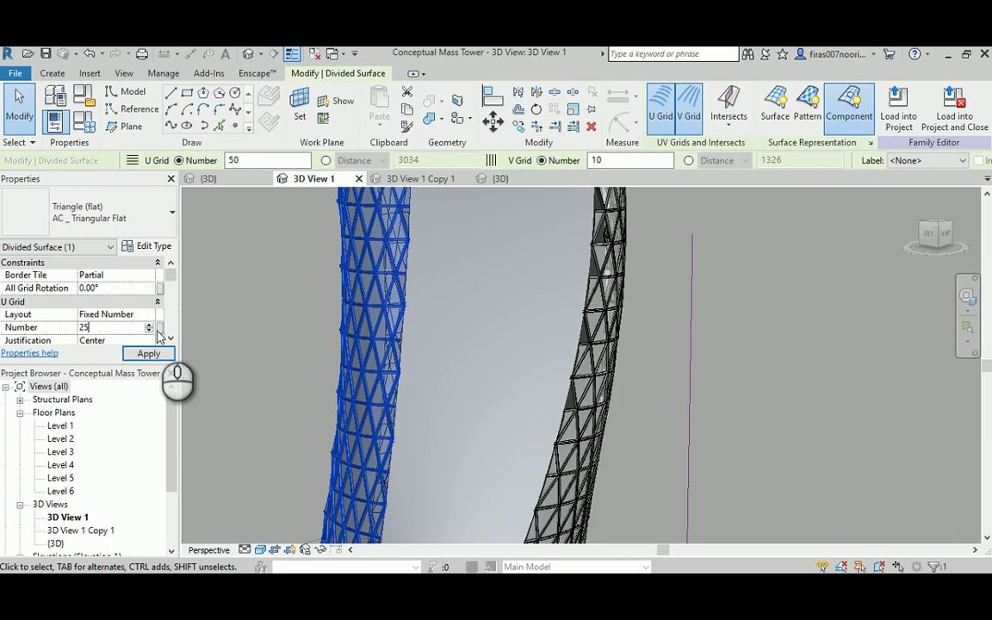
pyautogui.click(150, 353)
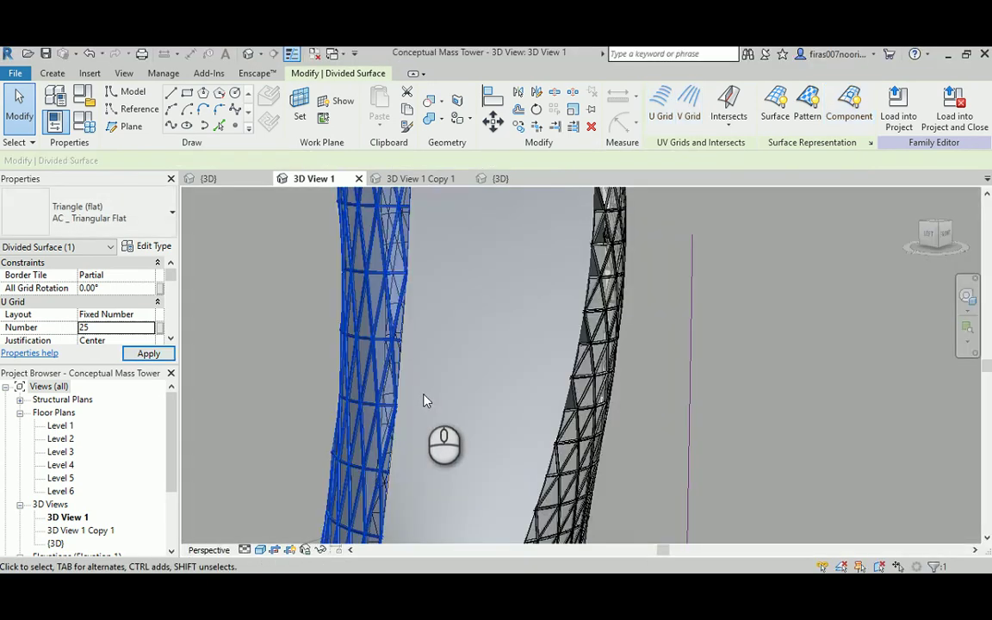
# Set the AC _ Triangular Bent2 surface's U Grid Number to 25, accepting the regeneration warnings
pyautogui.keyDown('ctrl'); pyautogui.click(600, 394); pyautogui.keyUp('ctrl')
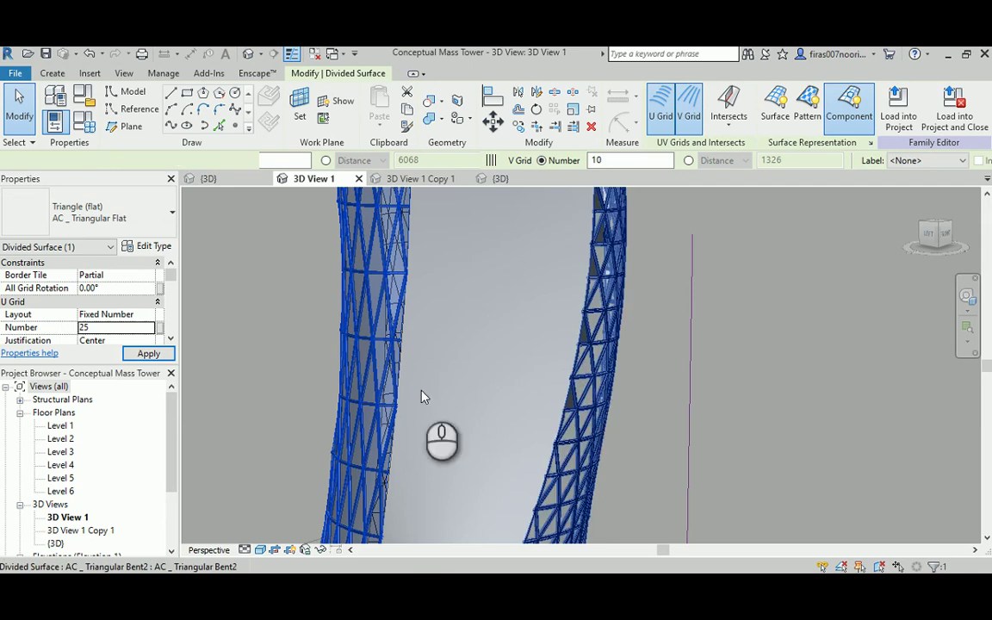
pyautogui.click(148, 353)
pyautogui.doubleClick(106, 327)
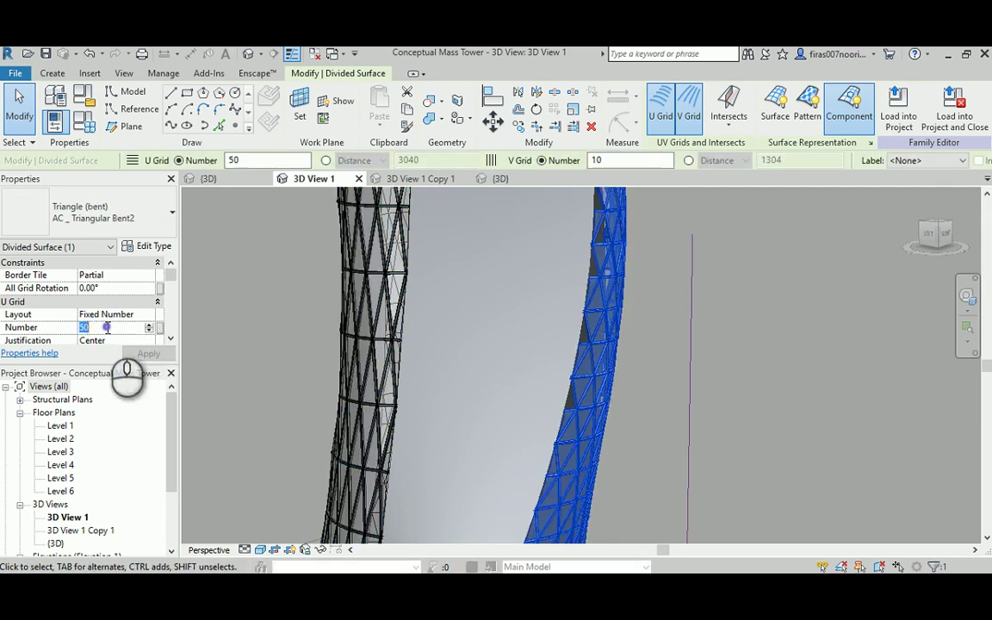
pyautogui.write('25')
pyautogui.click(148, 353)
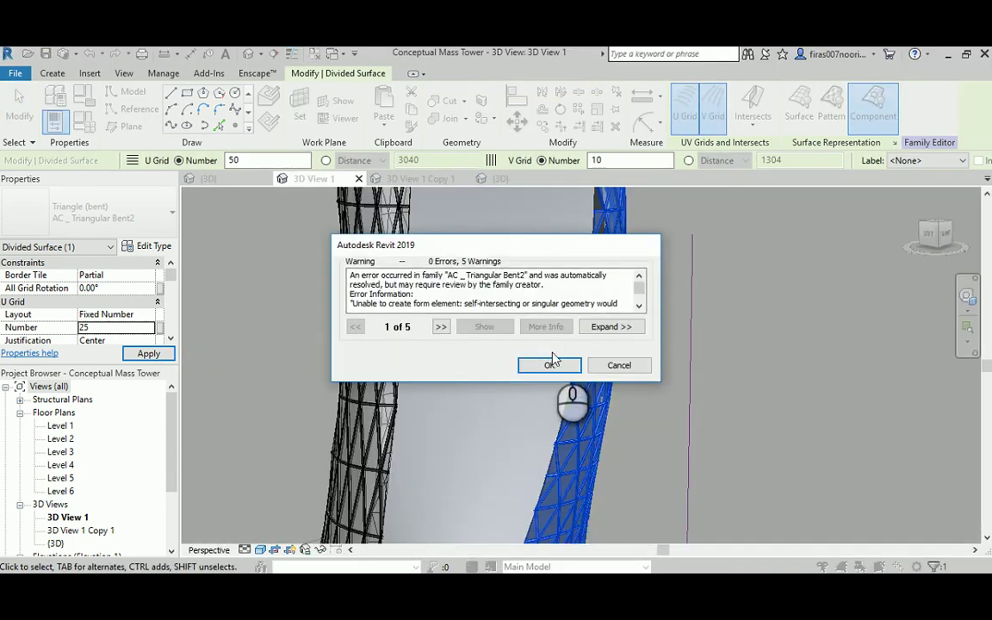
pyautogui.click(552, 366)
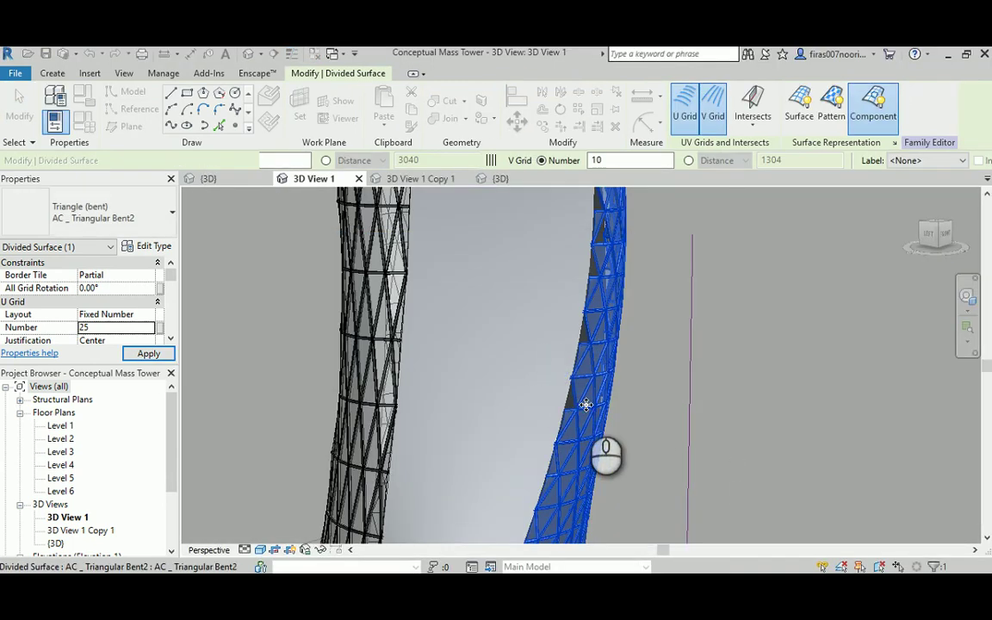
pyautogui.moveTo(590, 481)
pyautogui.keyDown('shift'); pyautogui.mouseDown(button='middle')
pyautogui.moveTo(529, 394)
pyautogui.moveTo(563, 409)
pyautogui.moveTo(552, 354)
pyautogui.mouseUp(button='middle'); pyautogui.keyUp('shift')
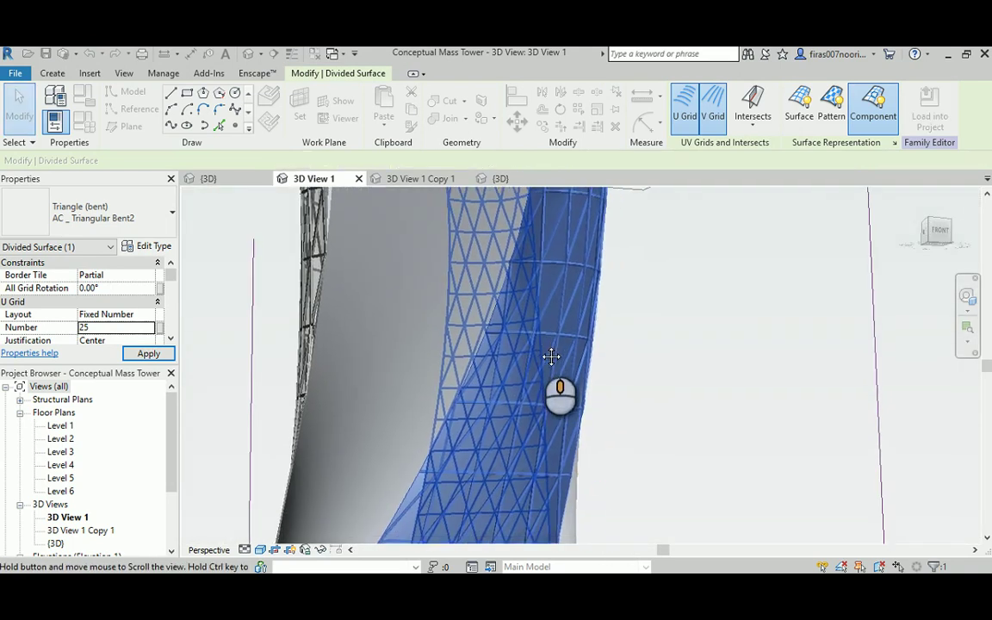
pyautogui.click(673, 418)
pyautogui.keyDown('shift'); pyautogui.moveTo(404, 444); pyautogui.dragTo(566, 454, button='middle'); pyautogui.keyUp('shift')
pyautogui.scroll(3, 532, 398)
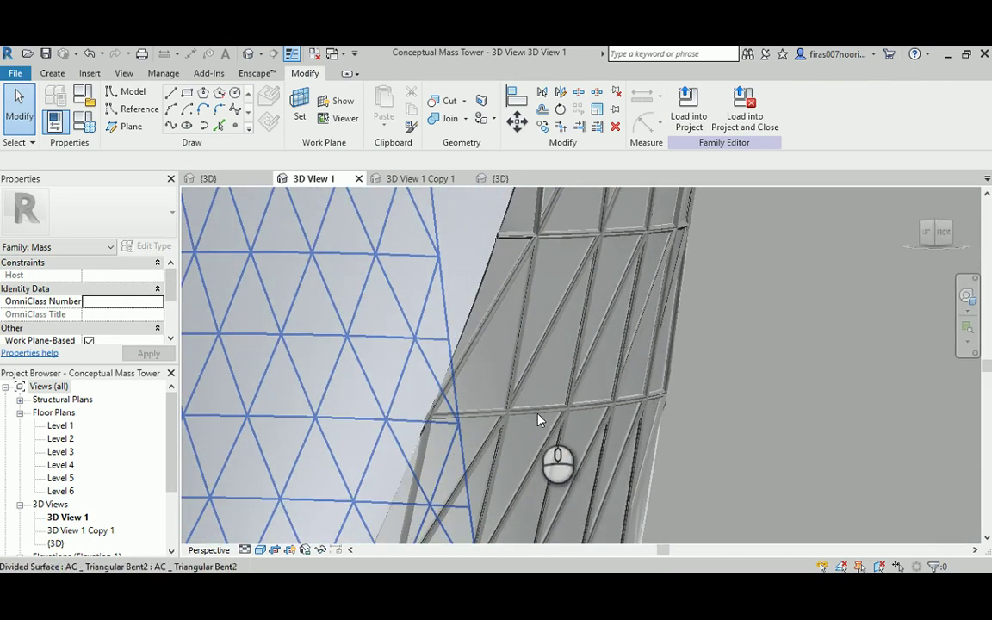
pyautogui.moveTo(405, 372); pyautogui.dragTo(606, 404, button='middle')
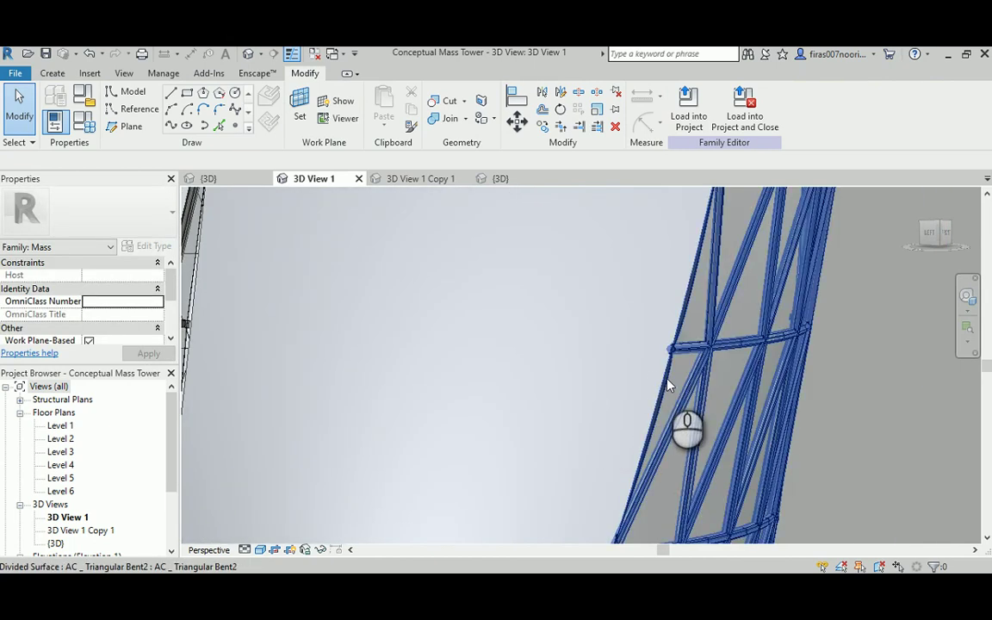
pyautogui.moveTo(445, 319); pyautogui.dragTo(515, 331, button='middle')
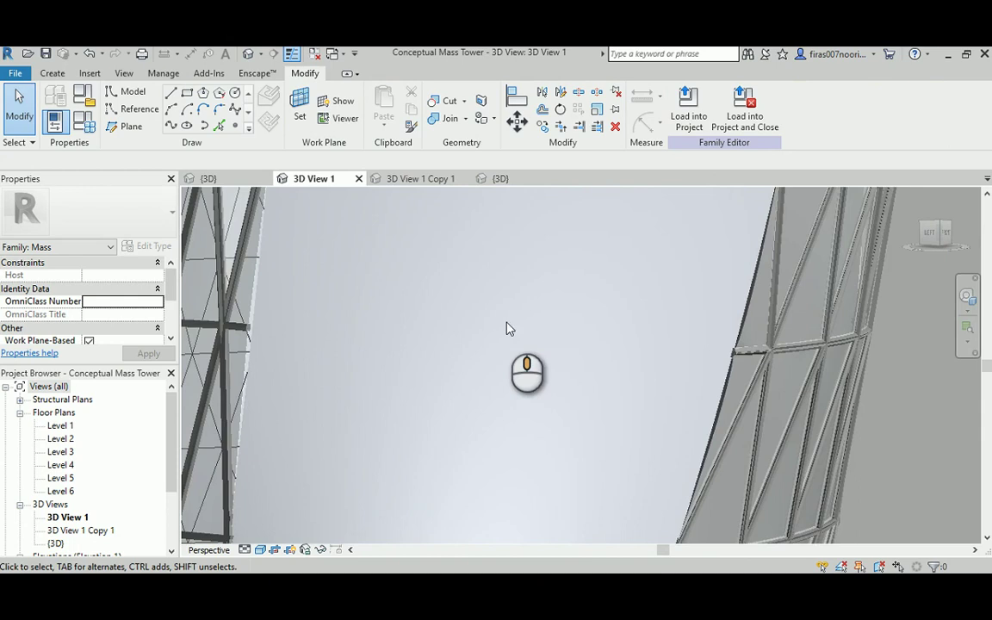
pyautogui.keyDown('shift'); pyautogui.moveTo(336, 317); pyautogui.dragTo(303, 308, button='middle'); pyautogui.keyUp('shift')
pyautogui.scroll(3, 336, 409)
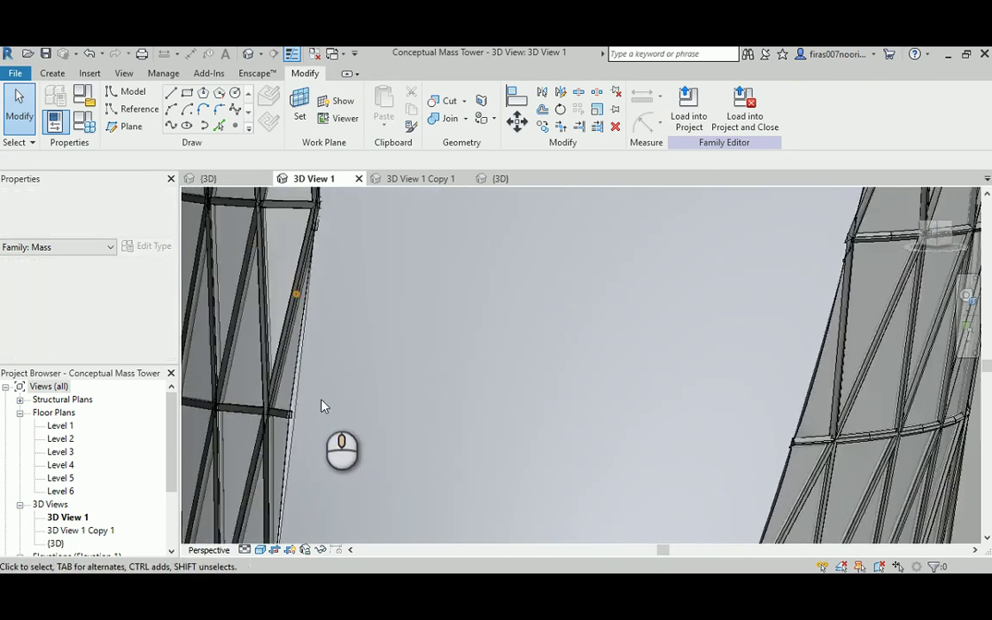
pyautogui.scroll(2, 350, 415)
pyautogui.keyDown('shift'); pyautogui.moveTo(394, 415); pyautogui.dragTo(437, 354, button='middle'); pyautogui.keyUp('shift')
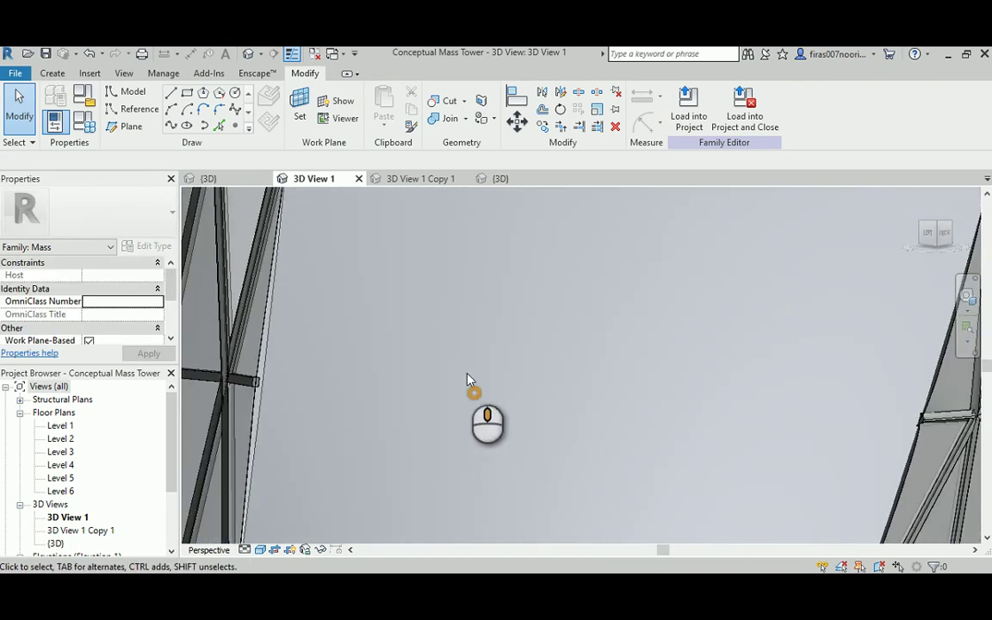
pyautogui.keyDown('shift'); pyautogui.moveTo(472, 390); pyautogui.dragTo(706, 420, button='middle'); pyautogui.keyUp('shift')
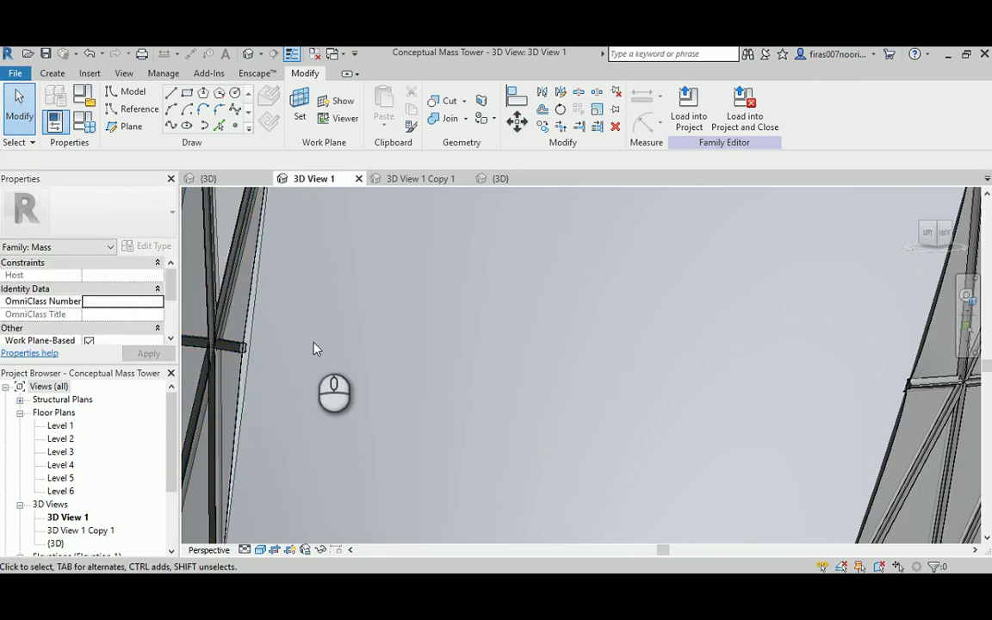
pyautogui.scroll(-2, 400, 358)
pyautogui.scroll(-1, 400, 358)
pyautogui.keyDown('shift'); pyautogui.moveTo(400, 359); pyautogui.dragTo(443, 360, button='middle'); pyautogui.keyUp('shift')
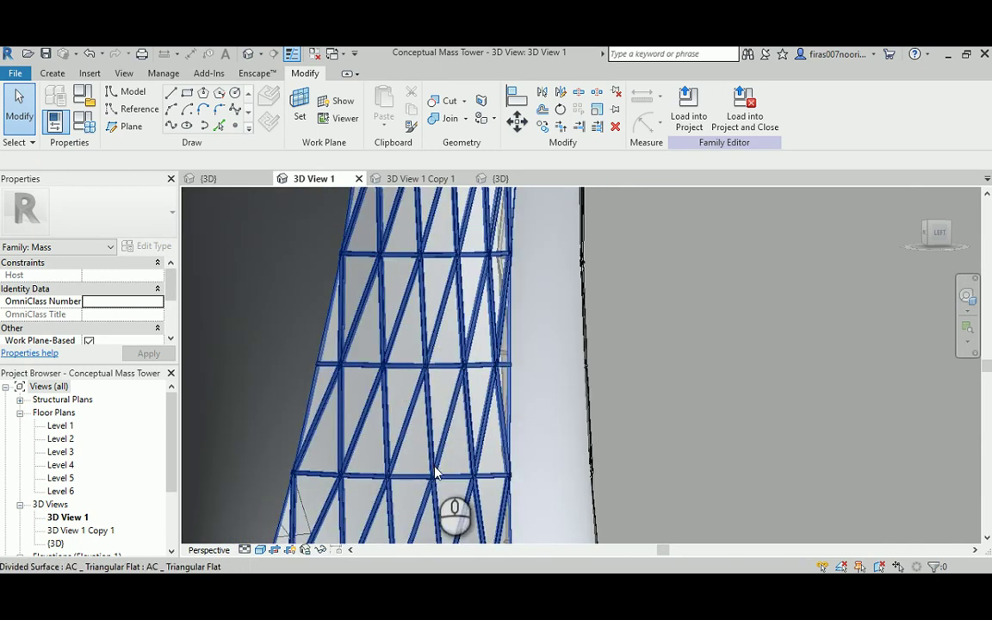
pyautogui.keyDown('shift'); pyautogui.moveTo(435, 472); pyautogui.dragTo(613, 376, button='middle'); pyautogui.keyUp('shift')
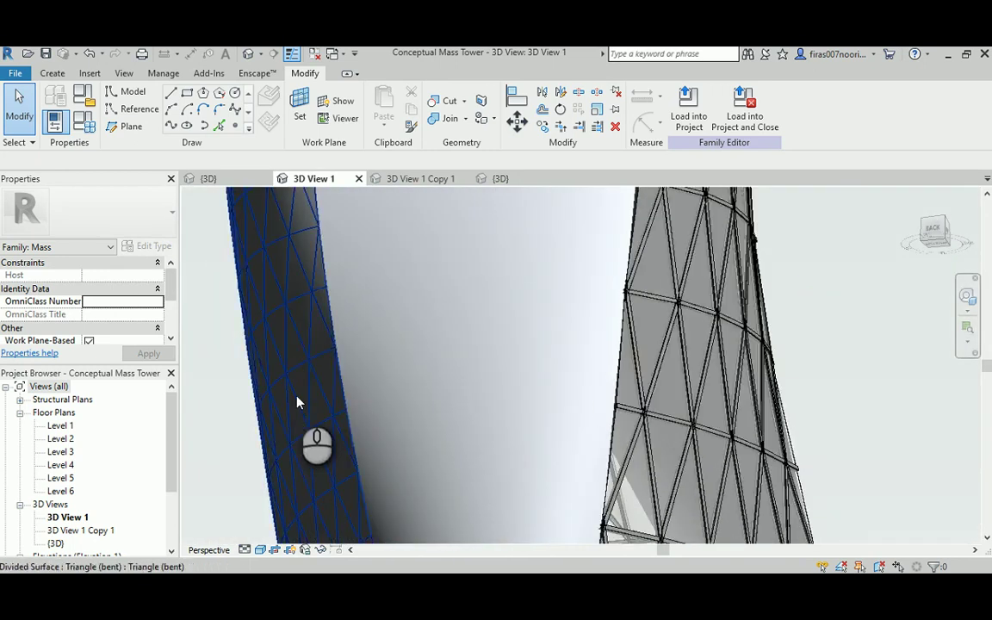
pyautogui.keyDown('shift'); pyautogui.moveTo(728, 461); pyautogui.dragTo(404, 390, button='middle'); pyautogui.keyUp('shift')
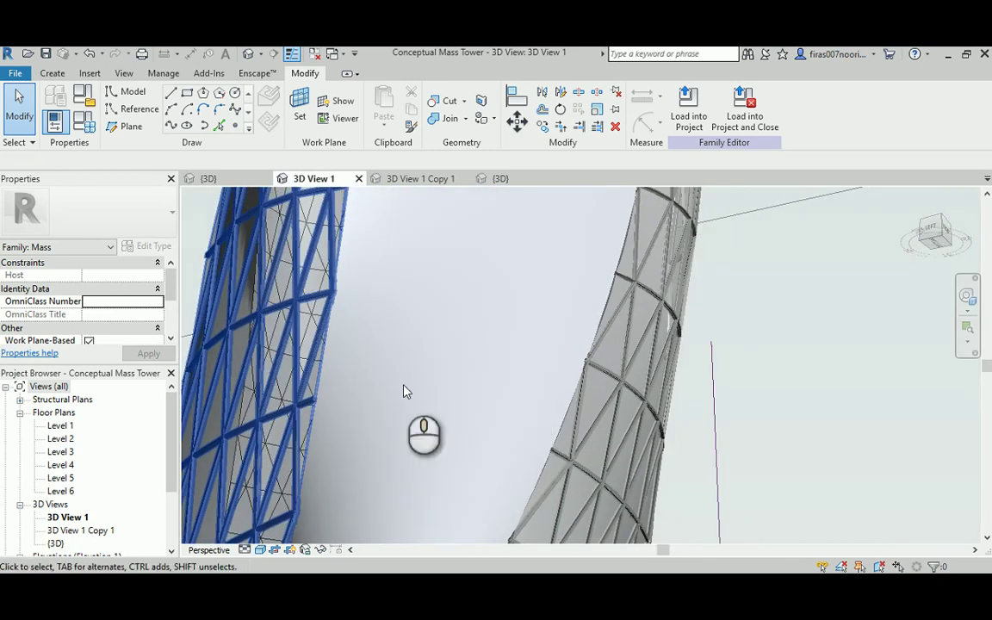
# Give the left tower's divided surface 10 U and 5 V grid divisions
pyautogui.click(252, 260)
pyautogui.click(198, 230)
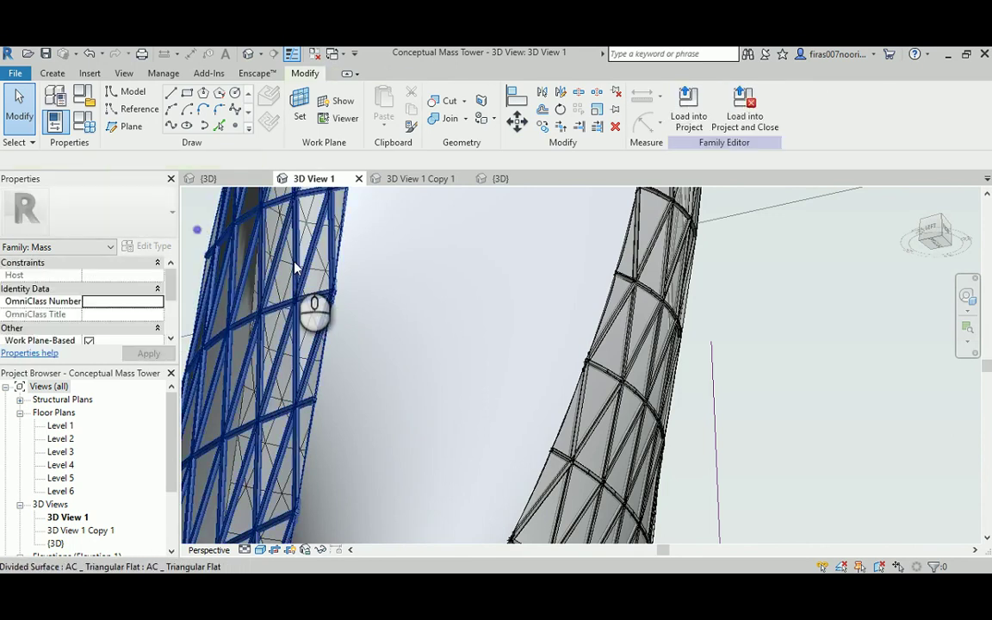
pyautogui.click(295, 268)
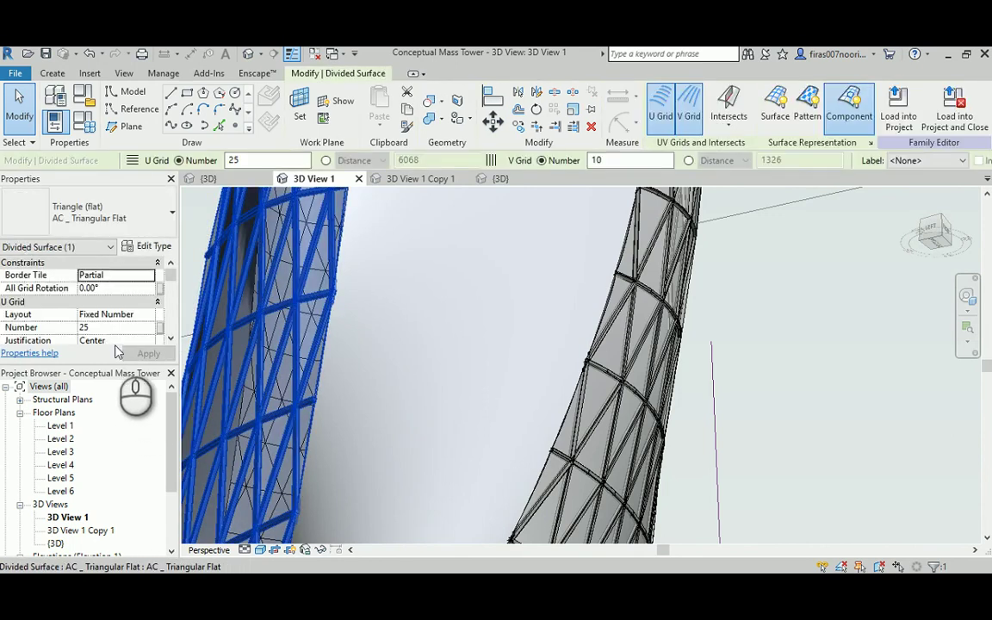
pyautogui.doubleClick(109, 328)
pyautogui.write('10')
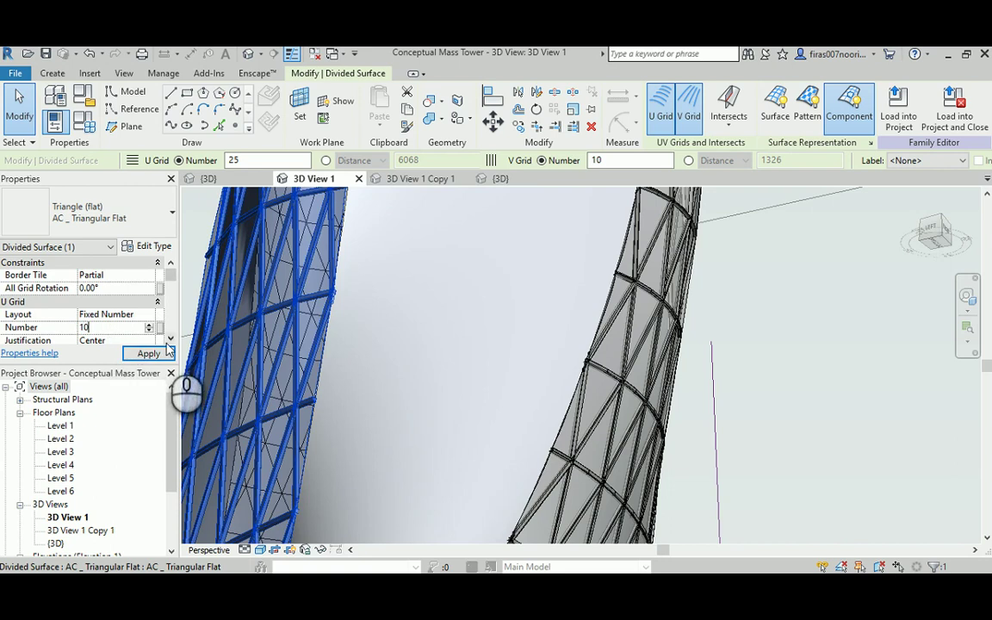
pyautogui.click(171, 339)
pyautogui.click(170, 340)
pyautogui.click(170, 340)
pyautogui.click(112, 331)
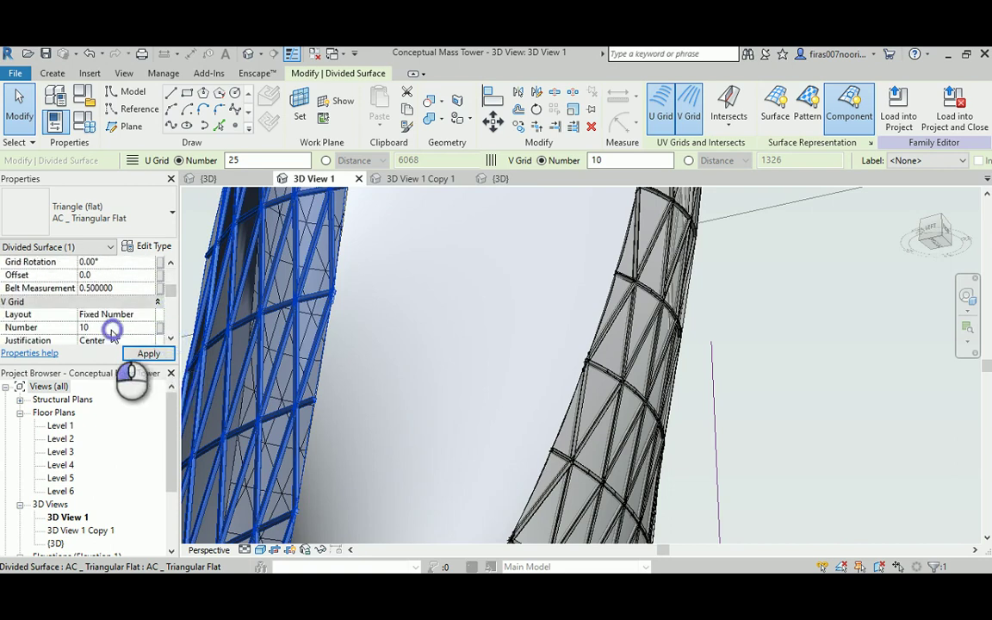
pyautogui.click(149, 354)
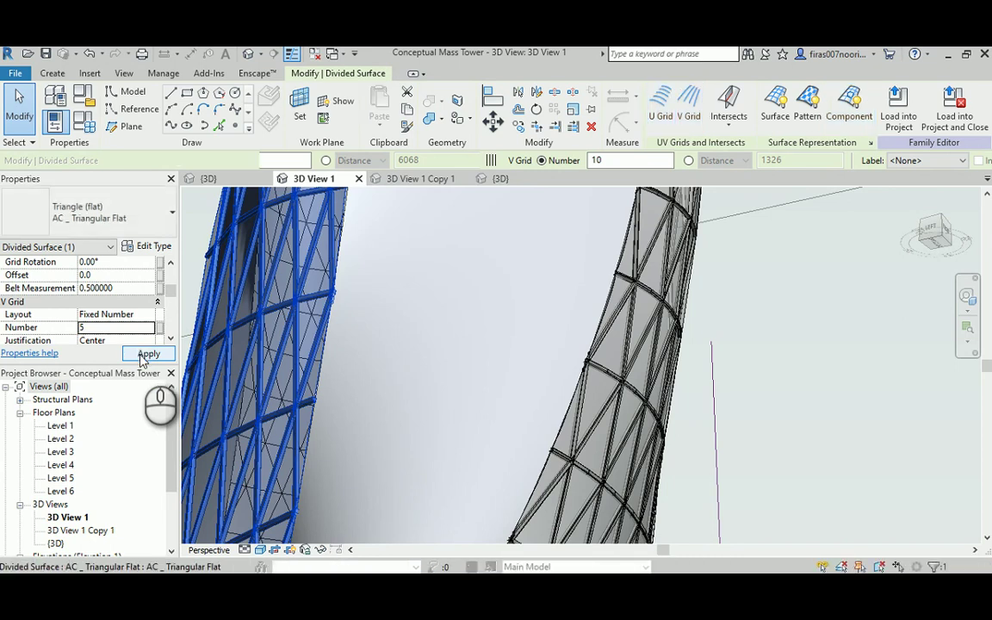
# Give the right tower's bent-panel surface 10 U and 5 V divisions, accepting the warning
pyautogui.click(627, 397)
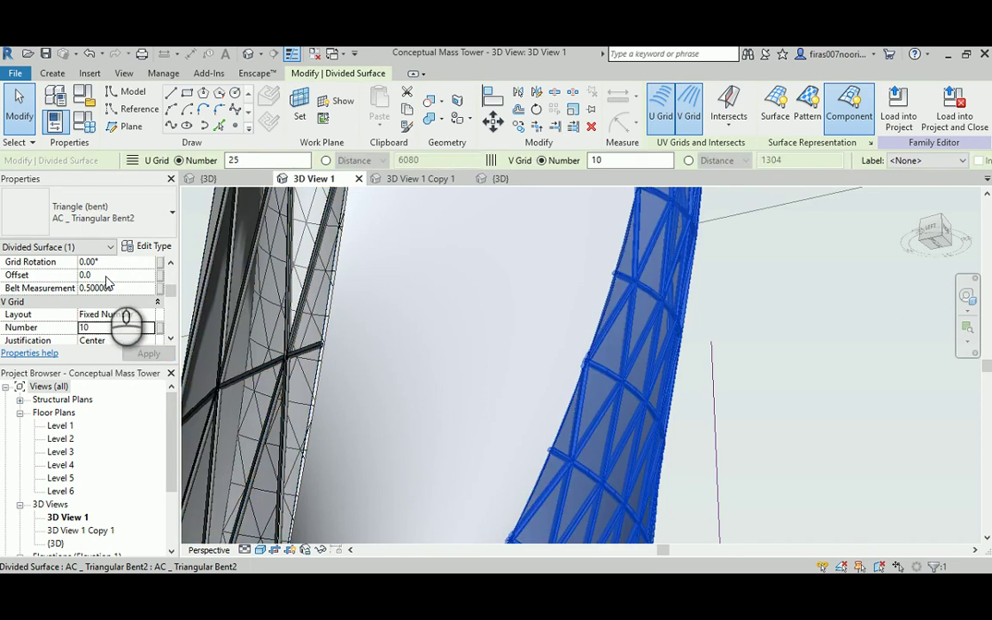
pyautogui.moveTo(173, 294); pyautogui.dragTo(172, 282)
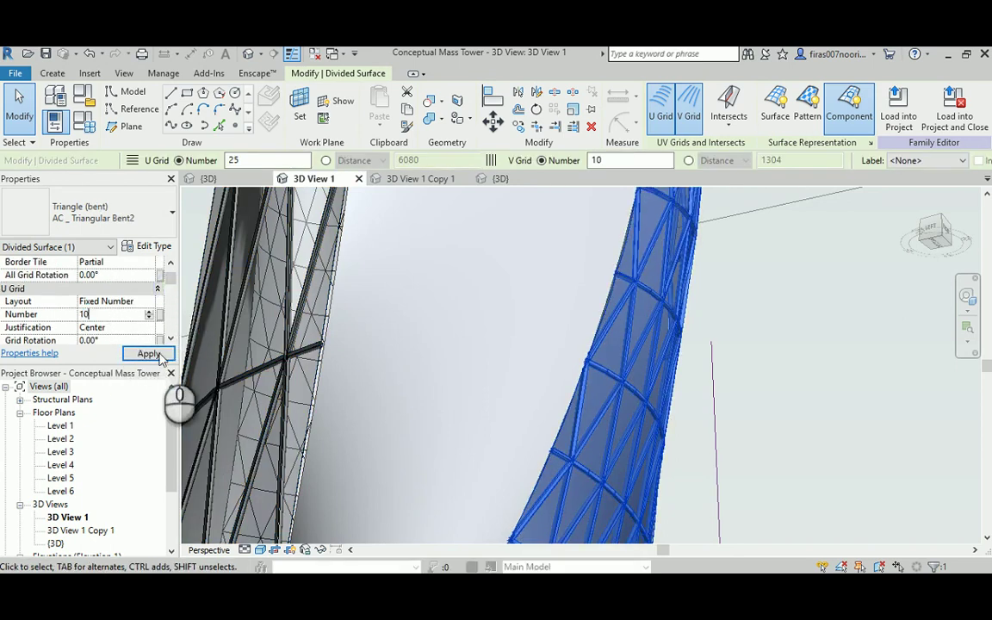
pyautogui.click(170, 339)
pyautogui.click(171, 339)
pyautogui.click(171, 338)
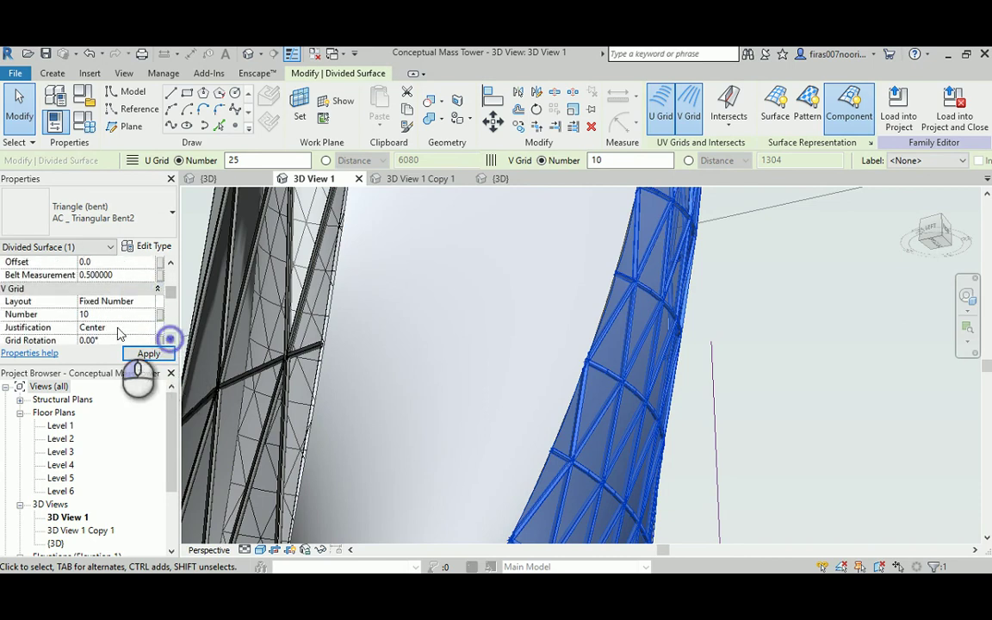
pyautogui.click(102, 318)
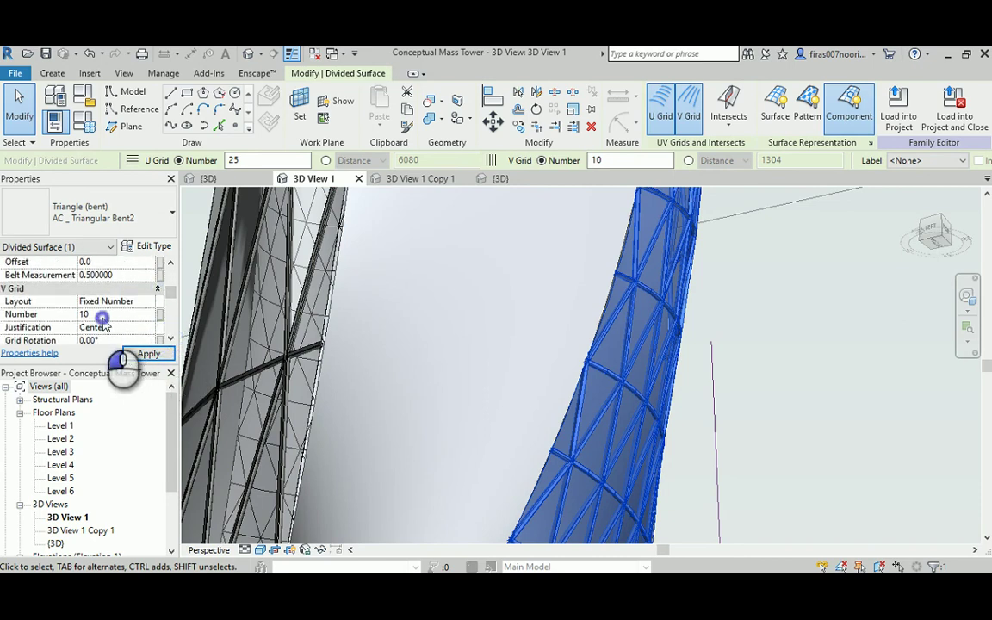
pyautogui.click(143, 355)
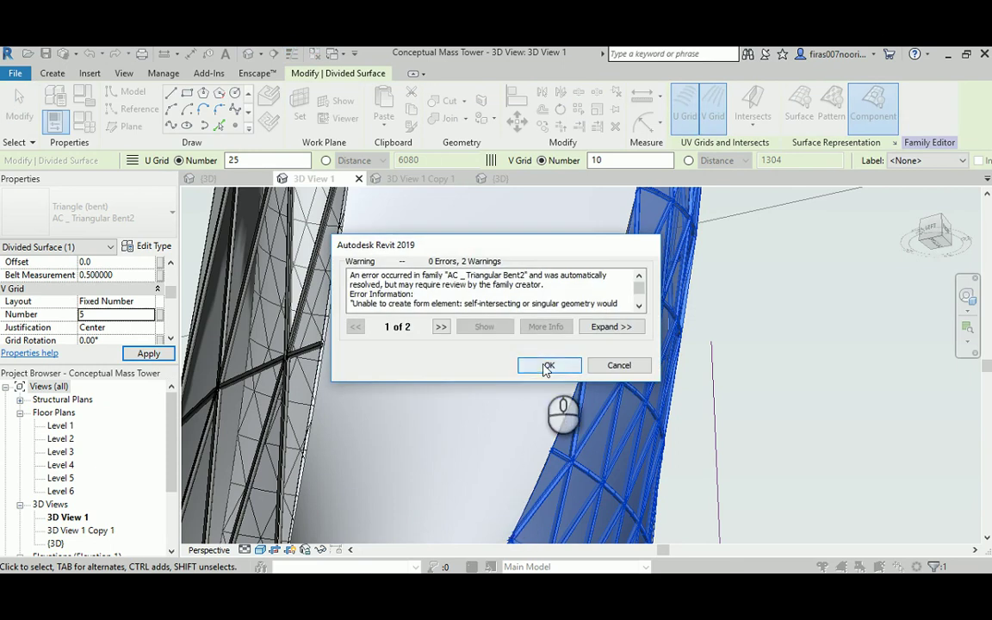
pyautogui.click(548, 366)
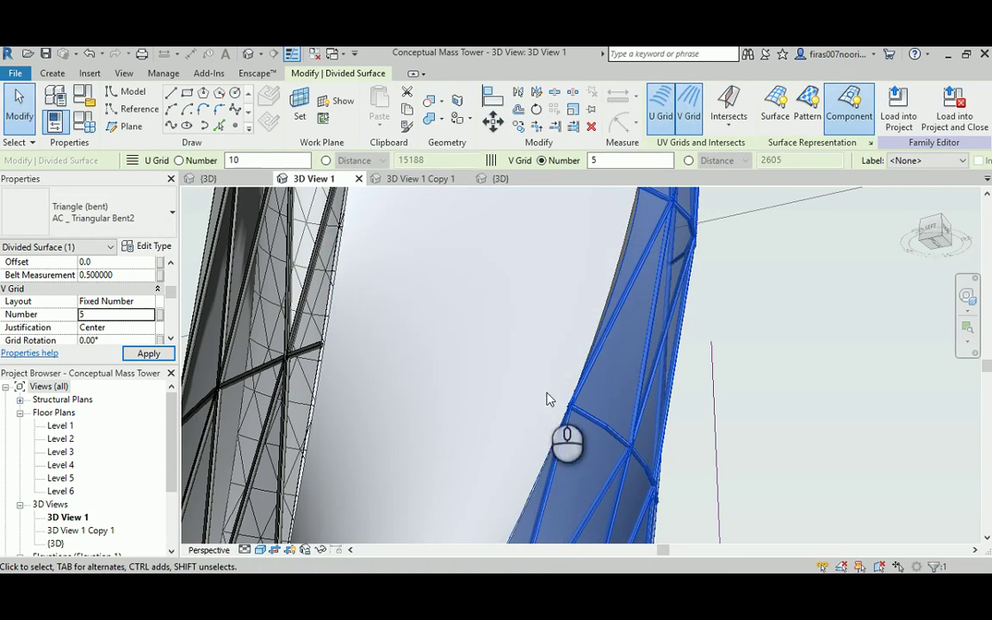
pyautogui.keyDown('shift'); pyautogui.moveTo(635, 405); pyautogui.dragTo(580, 388, button='middle'); pyautogui.keyUp('shift')
pyautogui.scroll(3, 672, 257)
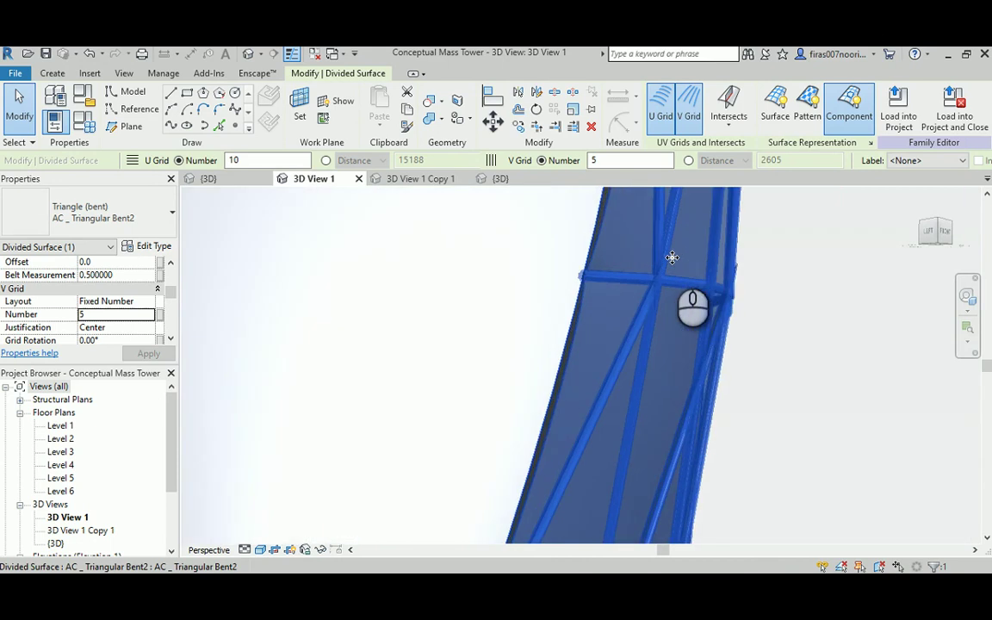
pyautogui.keyDown('shift'); pyautogui.moveTo(672, 257); pyautogui.dragTo(578, 288, button='middle'); pyautogui.keyUp('shift')
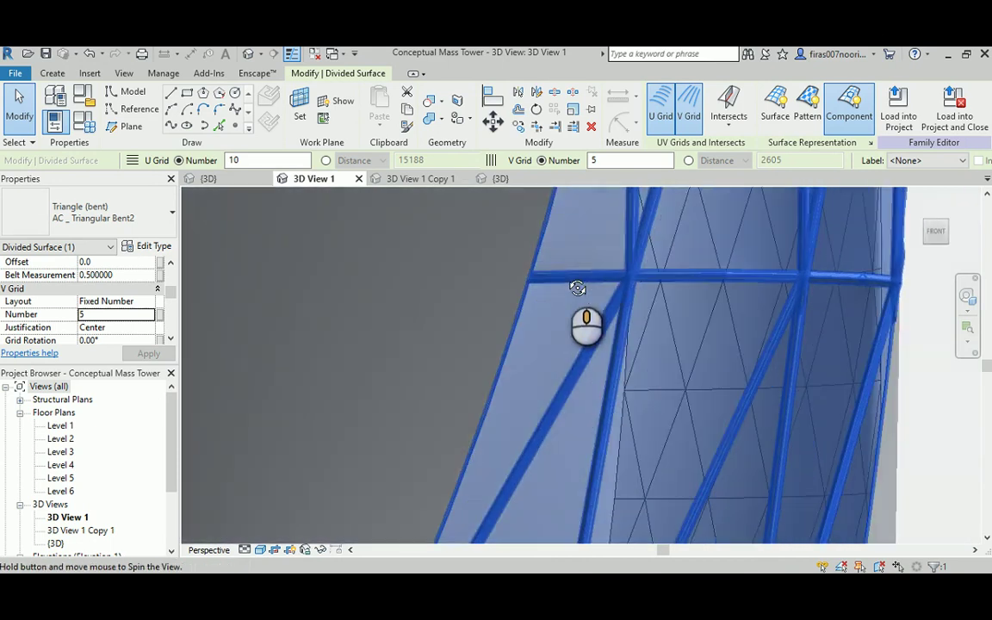
pyautogui.moveTo(722, 279); pyautogui.dragTo(609, 393, button='middle')
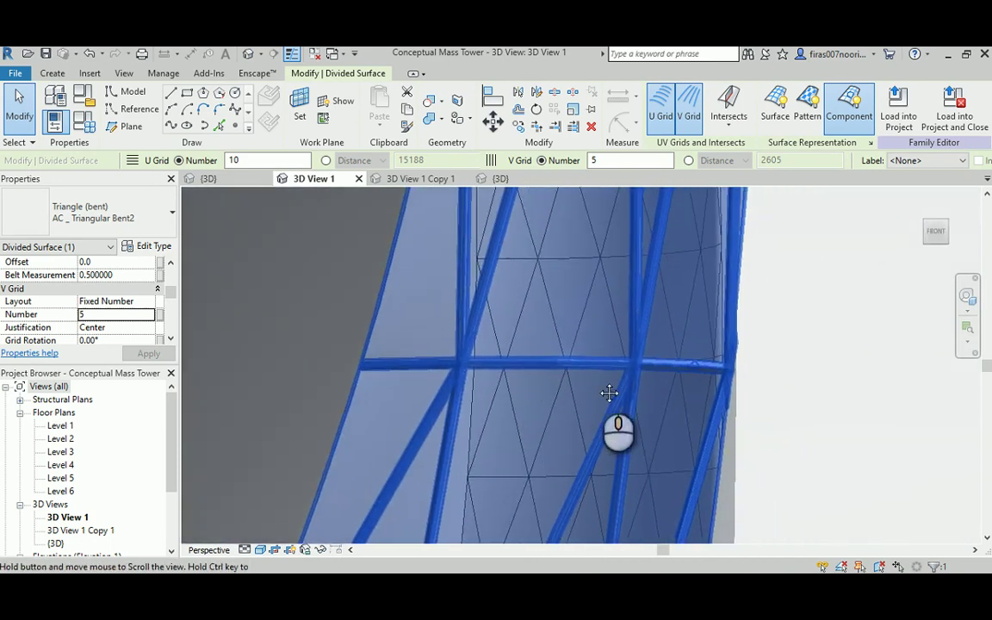
pyautogui.click(780, 376)
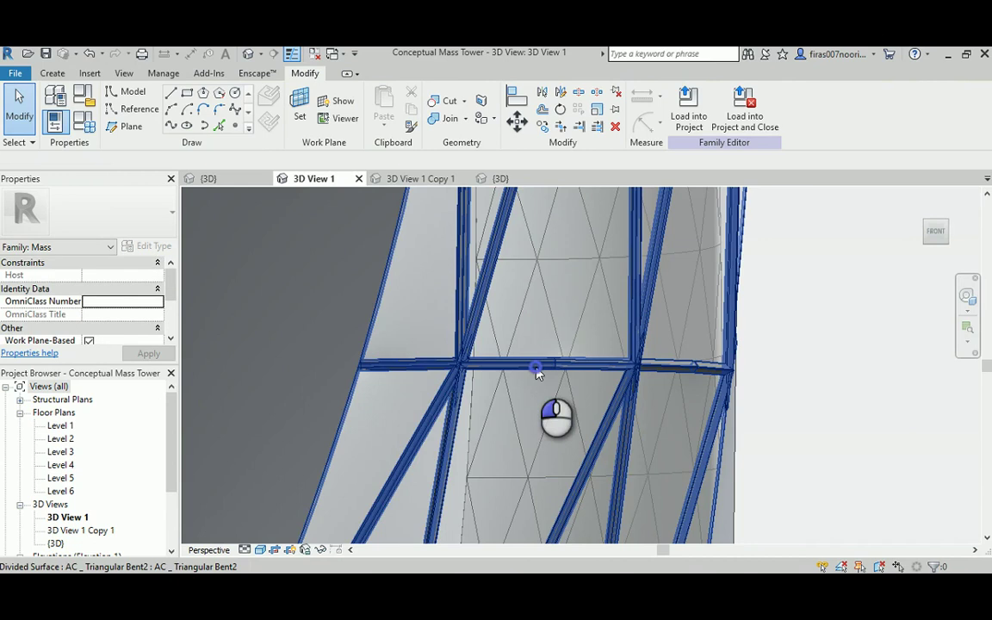
pyautogui.click(517, 366)
pyautogui.keyDown('shift'); pyautogui.moveTo(517, 366); pyautogui.dragTo(607, 376, button='middle'); pyautogui.keyUp('shift')
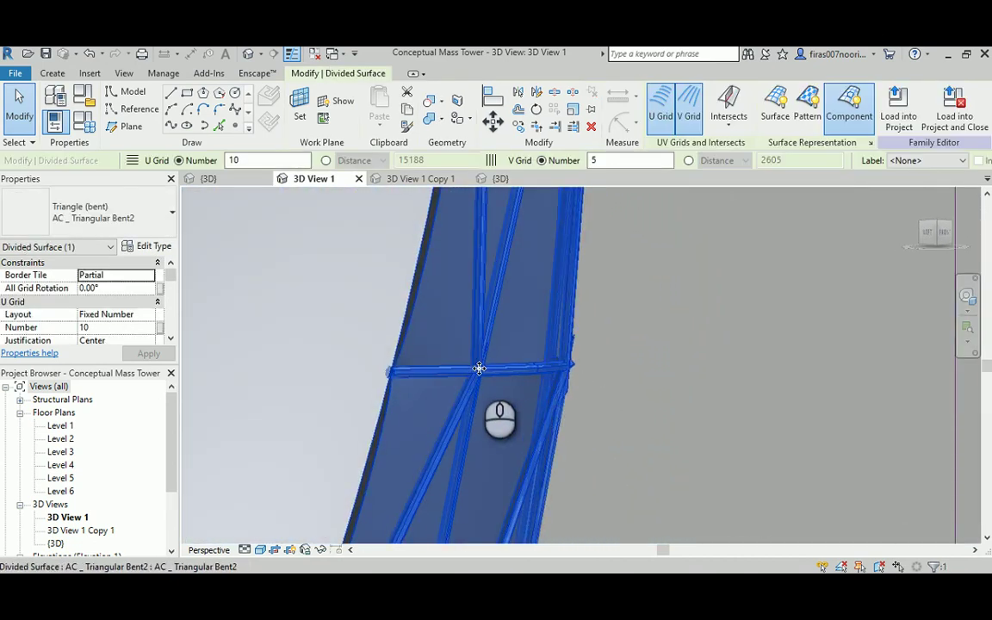
pyautogui.keyDown('shift'); pyautogui.moveTo(565, 365); pyautogui.dragTo(496, 376, button='middle'); pyautogui.keyUp('shift')
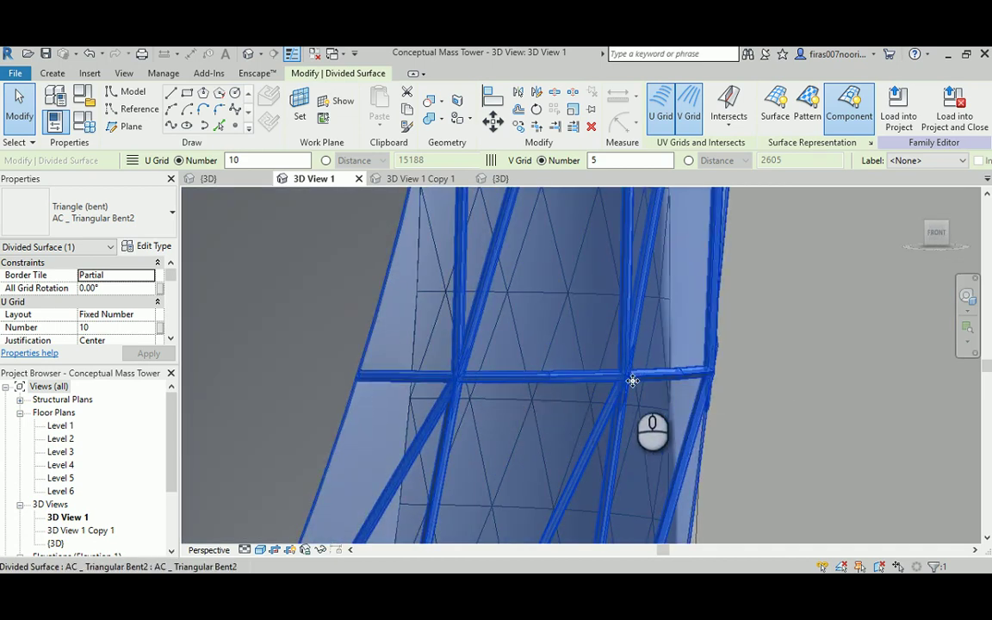
pyautogui.keyDown('shift'); pyautogui.moveTo(514, 381); pyautogui.dragTo(588, 362, button='middle'); pyautogui.keyUp('shift')
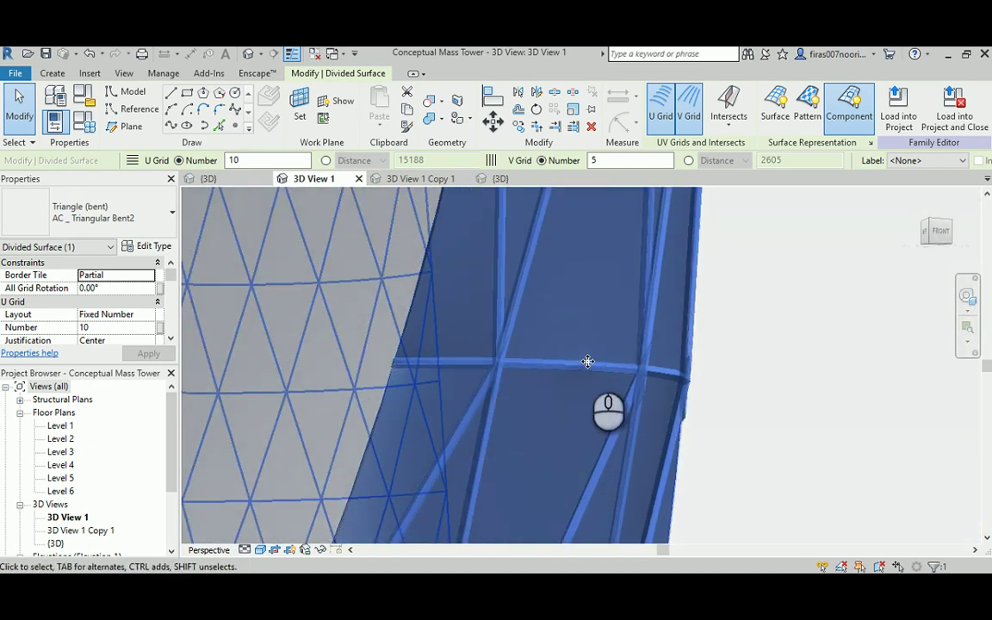
pyautogui.scroll(3, 587, 365)
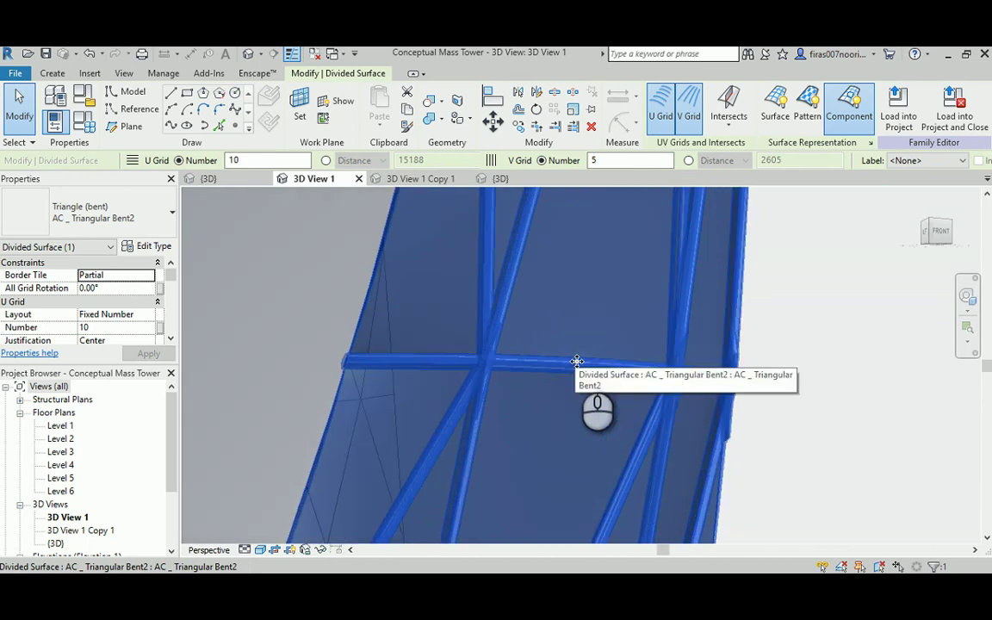
pyautogui.keyDown('shift'); pyautogui.moveTo(548, 369); pyautogui.dragTo(545, 455, button='middle'); pyautogui.keyUp('shift')
pyautogui.keyDown('shift'); pyautogui.moveTo(581, 282); pyautogui.dragTo(624, 348, button='middle'); pyautogui.keyUp('shift')
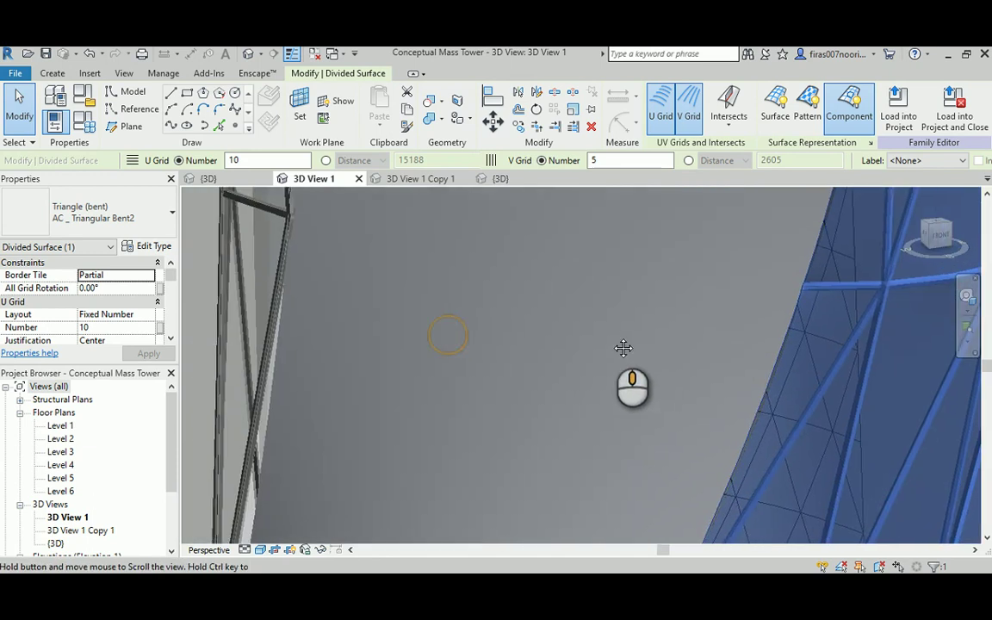
pyautogui.scroll(2, 745, 403)
pyautogui.keyDown('shift'); pyautogui.moveTo(771, 392); pyautogui.dragTo(556, 294, button='middle'); pyautogui.keyUp('shift')
pyautogui.scroll(-2, 556, 297)
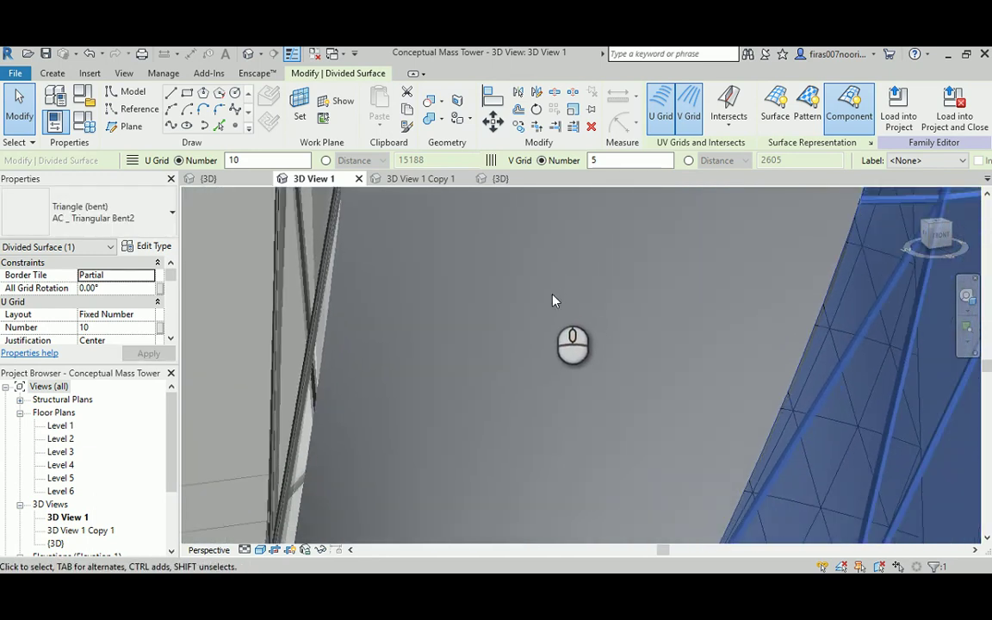
pyautogui.keyDown('shift'); pyautogui.moveTo(455, 343); pyautogui.dragTo(372, 377, button='middle'); pyautogui.keyUp('shift')
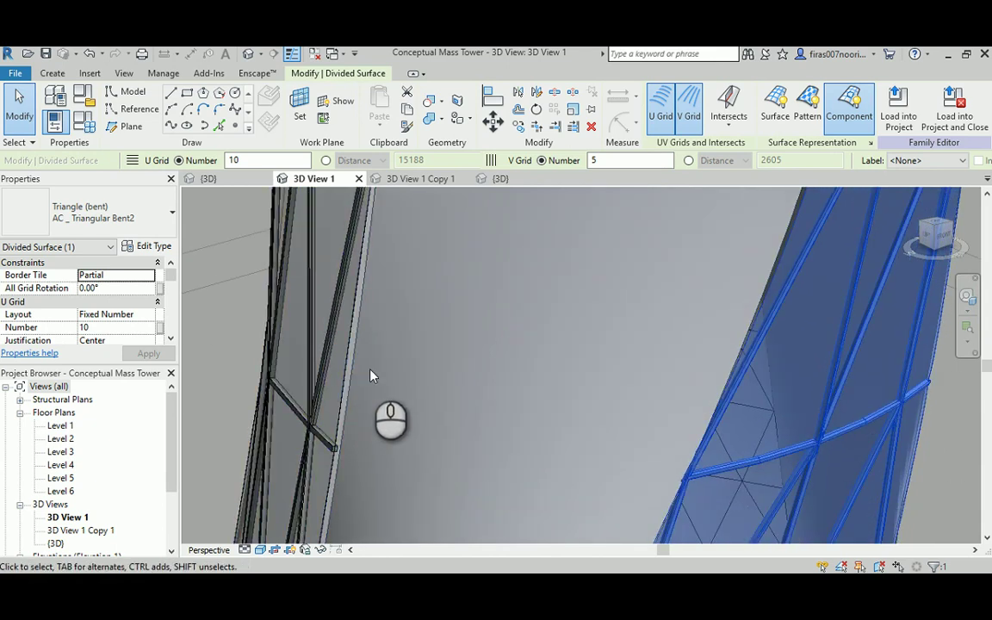
pyautogui.moveTo(728, 325); pyautogui.dragTo(514, 390, button='middle')
pyautogui.keyDown('shift'); pyautogui.moveTo(410, 411); pyautogui.dragTo(487, 412, button='middle'); pyautogui.keyUp('shift')
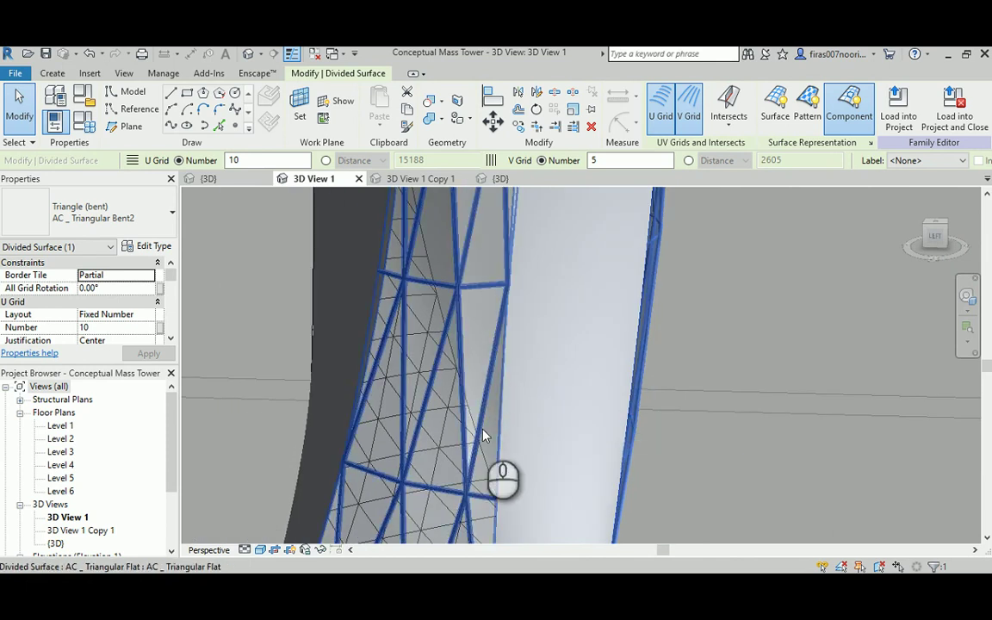
pyautogui.moveTo(233, 287)
pyautogui.keyDown('shift'); pyautogui.mouseDown(button='middle')
pyautogui.moveTo(230, 307)
pyautogui.moveTo(215, 293)
pyautogui.mouseUp(button='middle'); pyautogui.keyUp('shift')
pyautogui.keyDown('shift'); pyautogui.moveTo(528, 359); pyautogui.dragTo(512, 397, button='middle'); pyautogui.keyUp('shift')
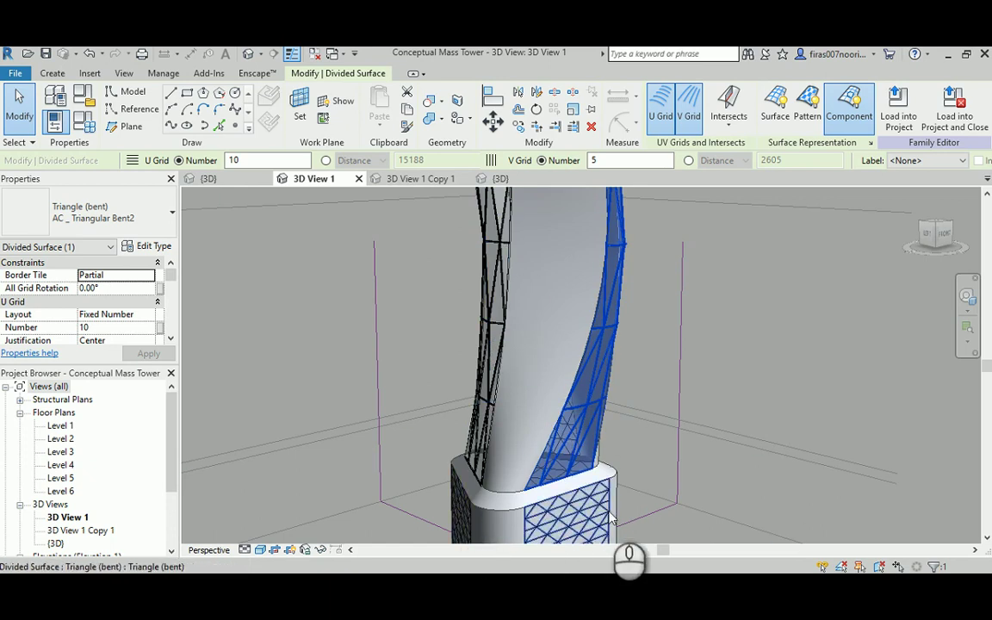
pyautogui.moveTo(574, 450)
pyautogui.keyDown('shift'); pyautogui.mouseDown(button='middle')
pyautogui.moveTo(342, 417)
pyautogui.moveTo(489, 452)
pyautogui.moveTo(569, 449)
pyautogui.mouseUp(button='middle'); pyautogui.keyUp('shift')
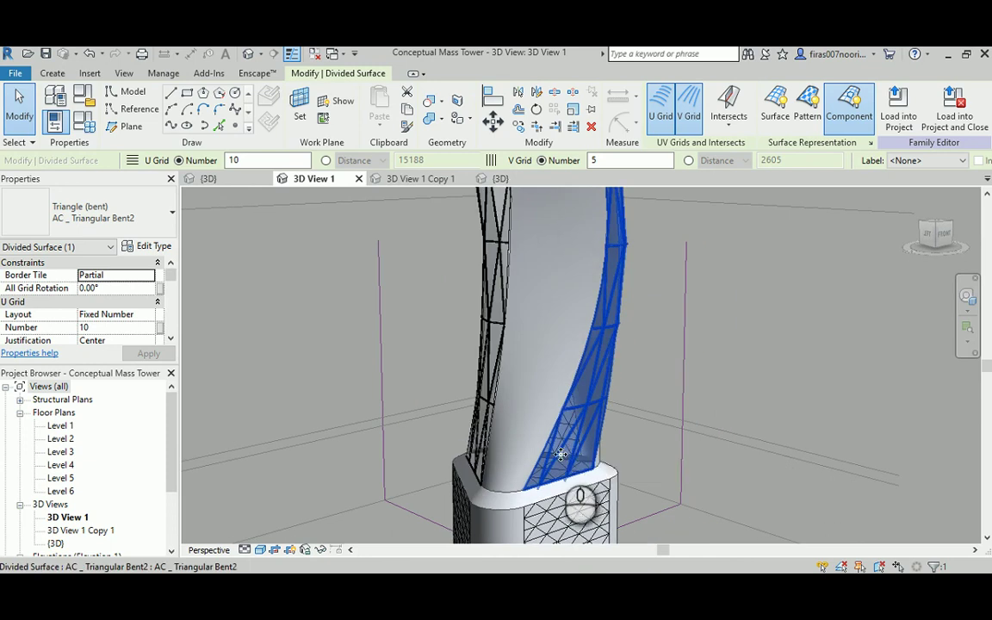
pyautogui.keyDown('shift'); pyautogui.moveTo(569, 449); pyautogui.dragTo(590, 452, button='middle'); pyautogui.keyUp('shift')
pyautogui.scroll(2, 590, 452)
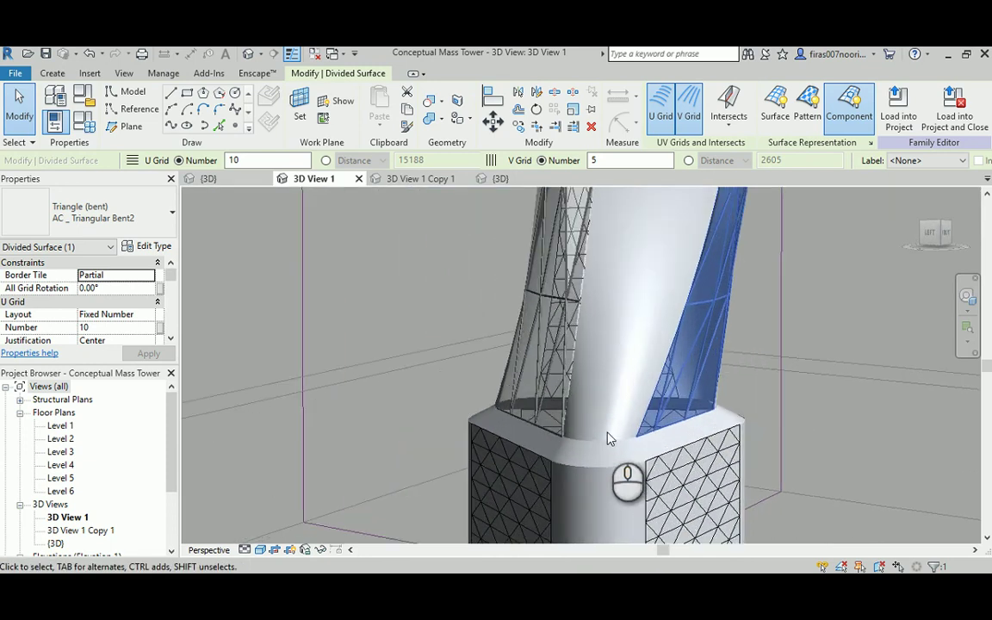